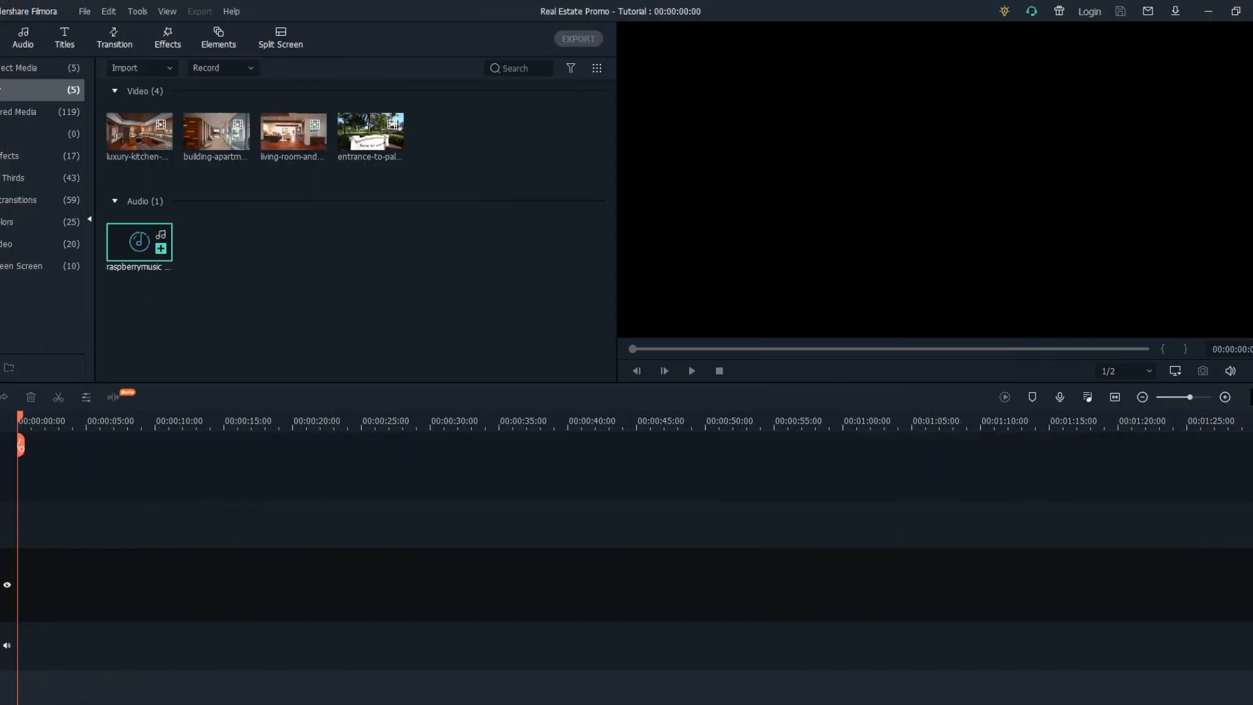
- Place the raspberrymusic Hip-Hop Promo Ident audio at the start of the timeline's audio track and save the project
{"action": "left_click_drag", "start_coordinate": [139, 241], "coordinate": [26, 645]}
{"action": "key", "text": "ctrl+="}
{"action": "key", "text": "ctrl+="}
{"action": "key", "text": "ctrl+="}
{"action": "key", "text": "ctrl+="}
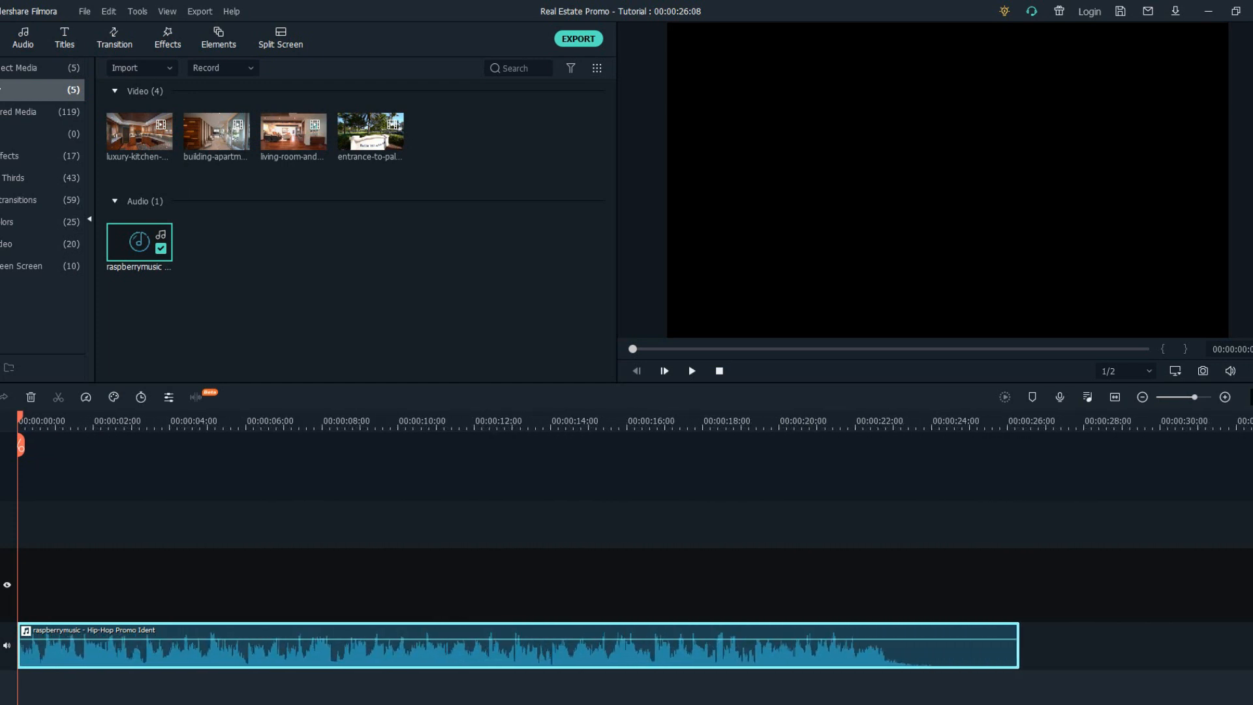
{"action": "key", "text": "Escape"}
{"action": "key", "text": "ctrl+s"}
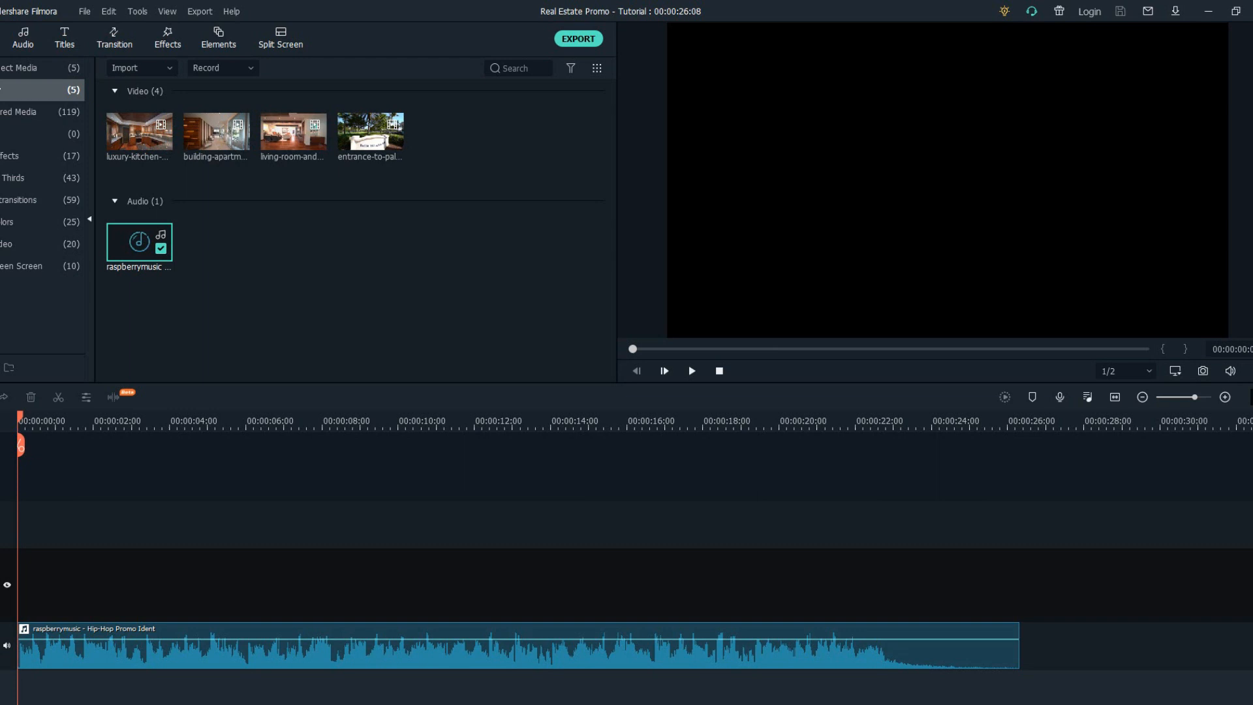
- Split the long third luxury-kitchen clip at about 00:00:01:22
{"action": "key", "text": "ctrl+equal"}
{"action": "key", "text": "ctrl+equal"}
{"action": "key", "text": "ctrl+equal"}
{"action": "key", "text": "ctrl+equal"}
{"action": "key", "text": "ctrl+equal"}
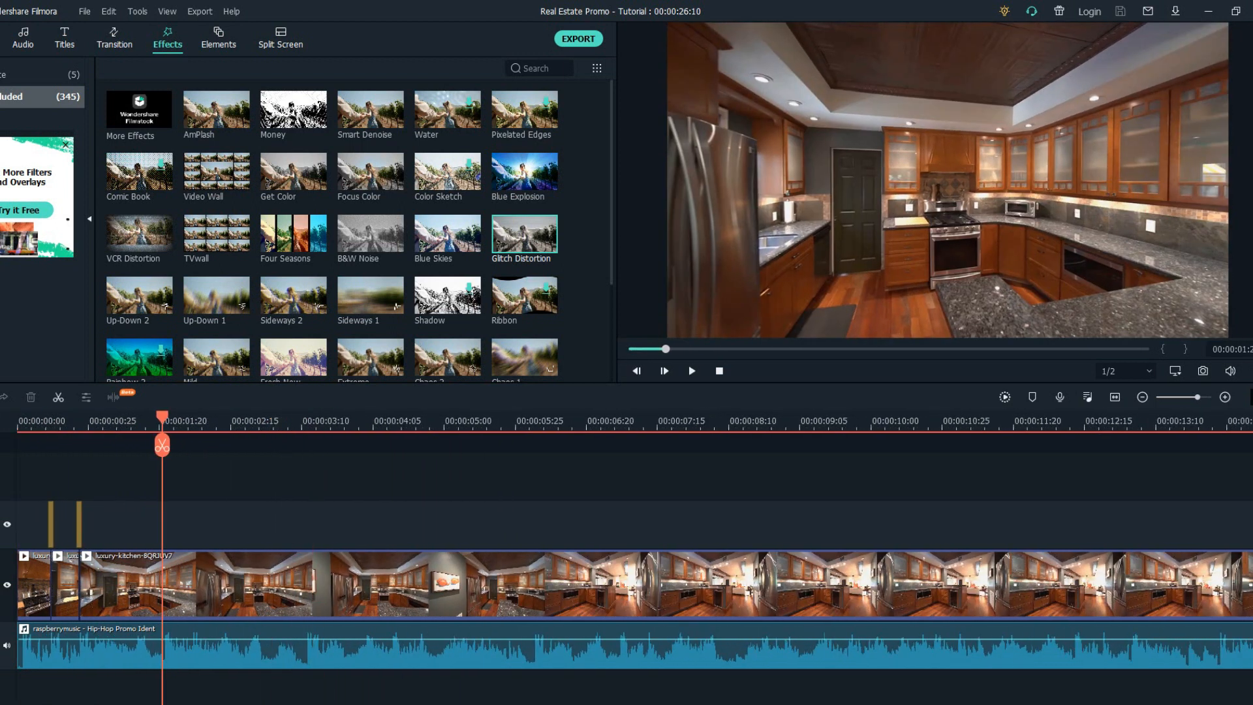
{"action": "left_click", "coordinate": [261, 585]}
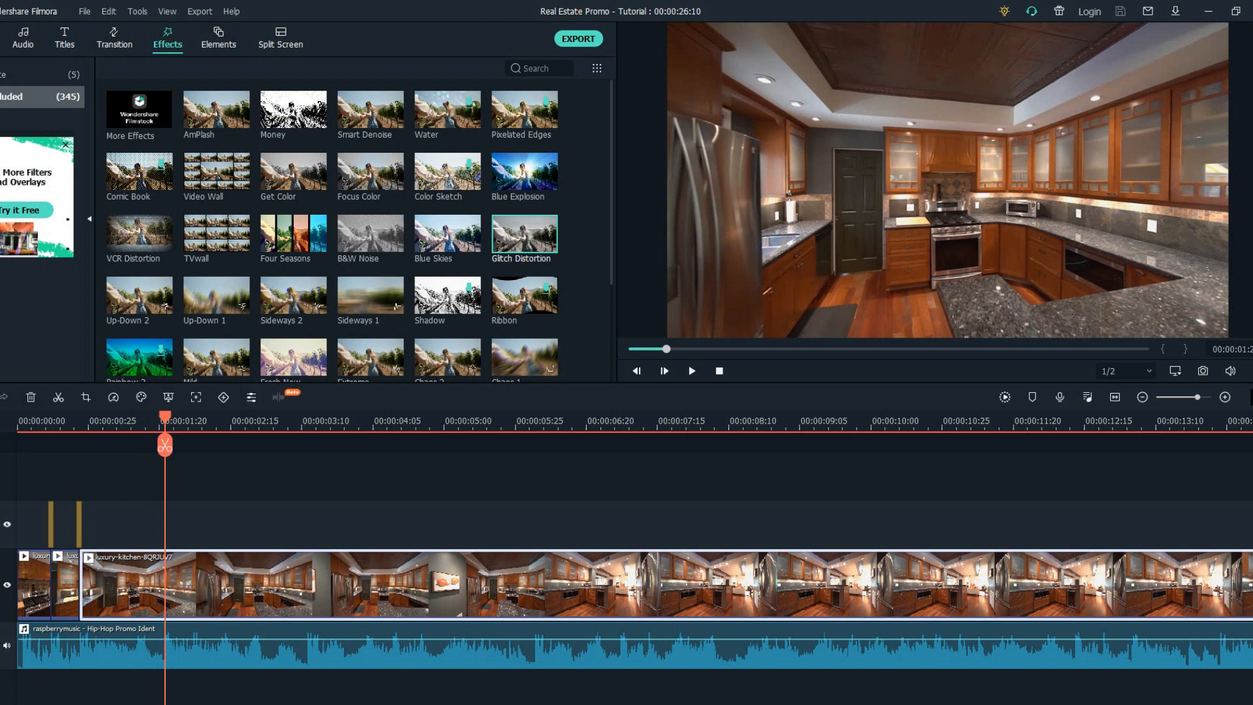
{"action": "key", "text": "ctrl+b"}
- Split the remaining kitchen footage at about 00:00:03:25 and again at about 00:00:05:21
{"action": "key", "text": "ctrl+minus"}
{"action": "key", "text": "ctrl+minus"}
{"action": "key", "text": "ctrl+minus"}
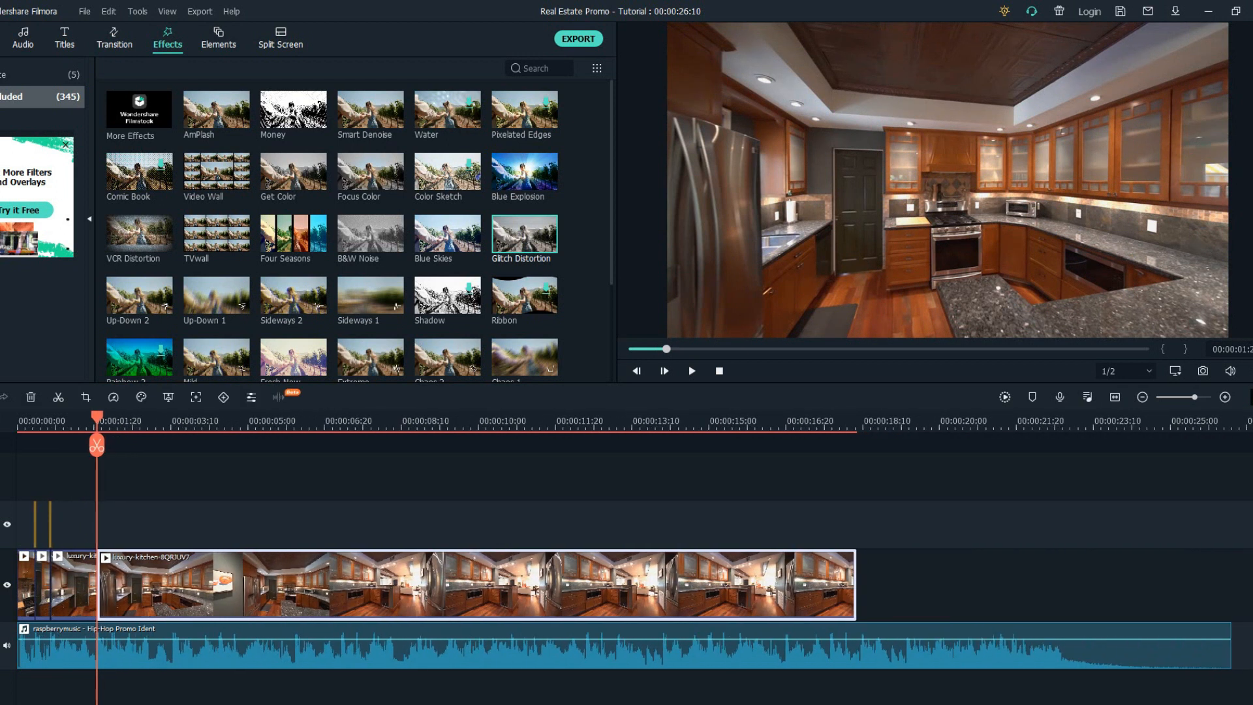
{"action": "left_click_drag", "start_coordinate": [97, 418], "coordinate": [282, 418]}
{"action": "key", "text": "ctrl+b"}
{"action": "key", "text": "ctrl+b"}
{"action": "left_click", "coordinate": [238, 584]}
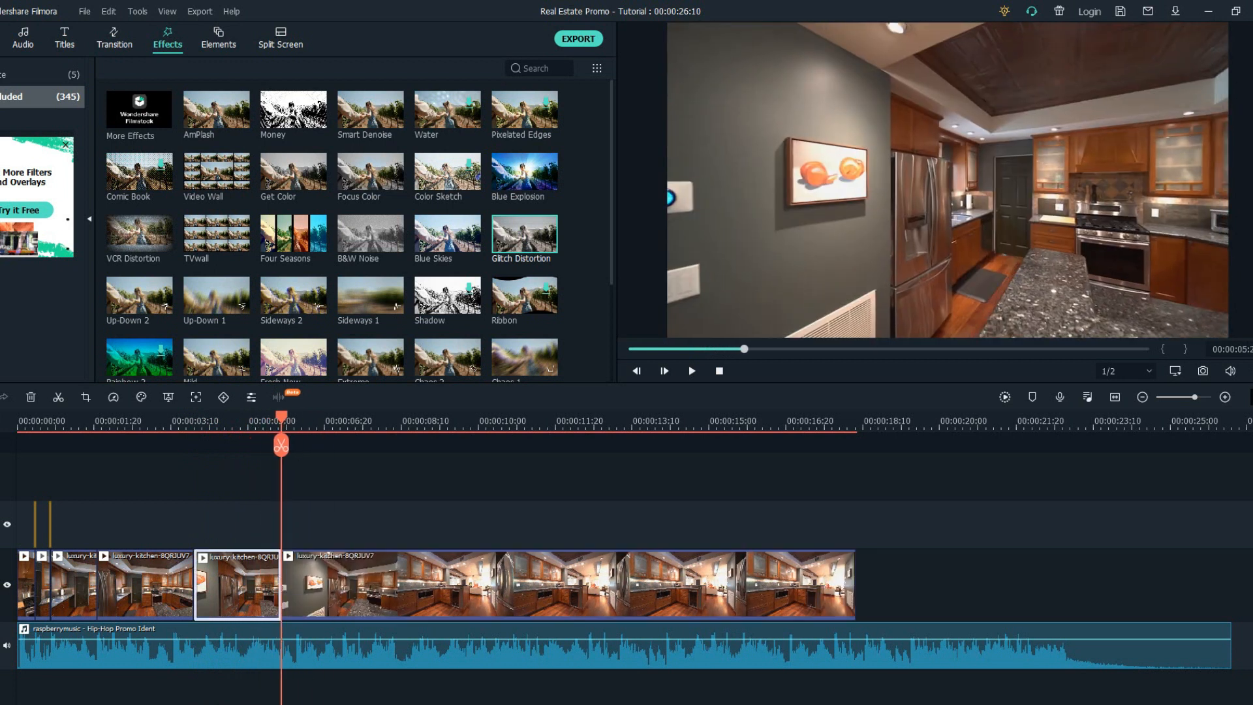
- Set the speed of the kitchen segment between about 00:00:01:22 and 00:00:03:25 to 6x with ripple edit on
{"action": "right_click", "coordinate": [158, 584]}
{"action": "left_click", "coordinate": [328, 554]}
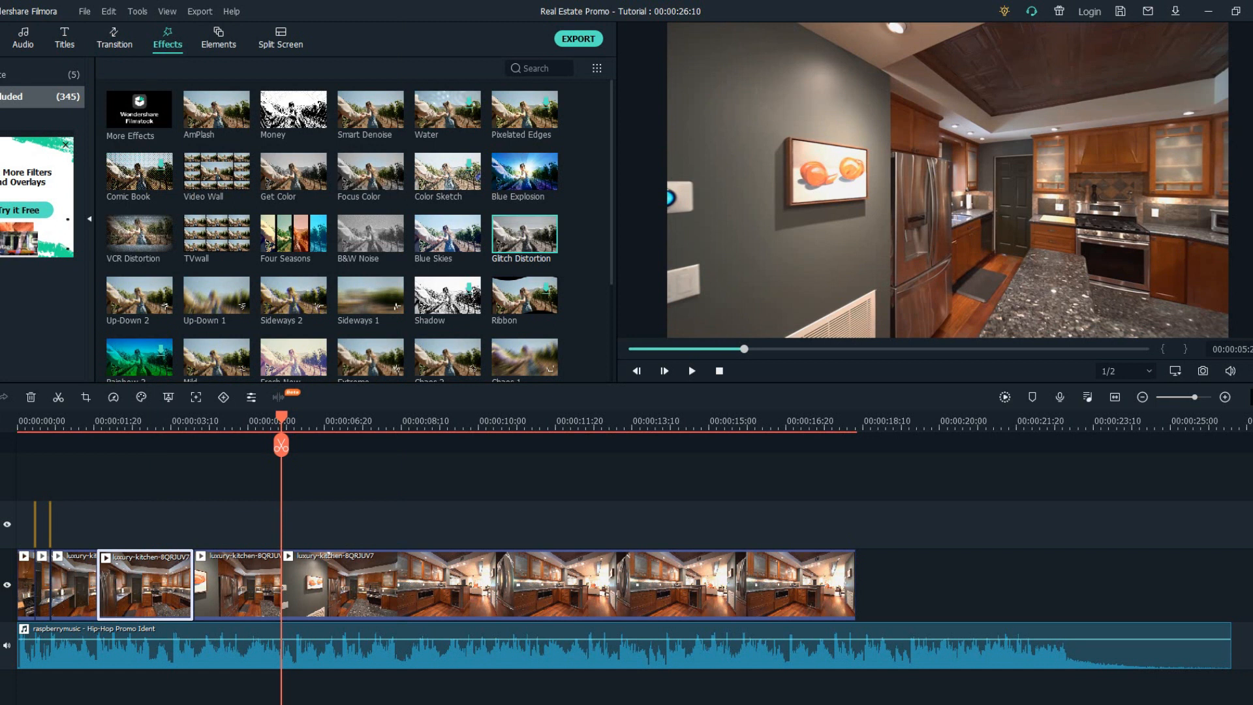
{"action": "left_click", "coordinate": [151, 584]}
{"action": "right_click", "coordinate": [153, 584]}
{"action": "left_click", "coordinate": [196, 292]}
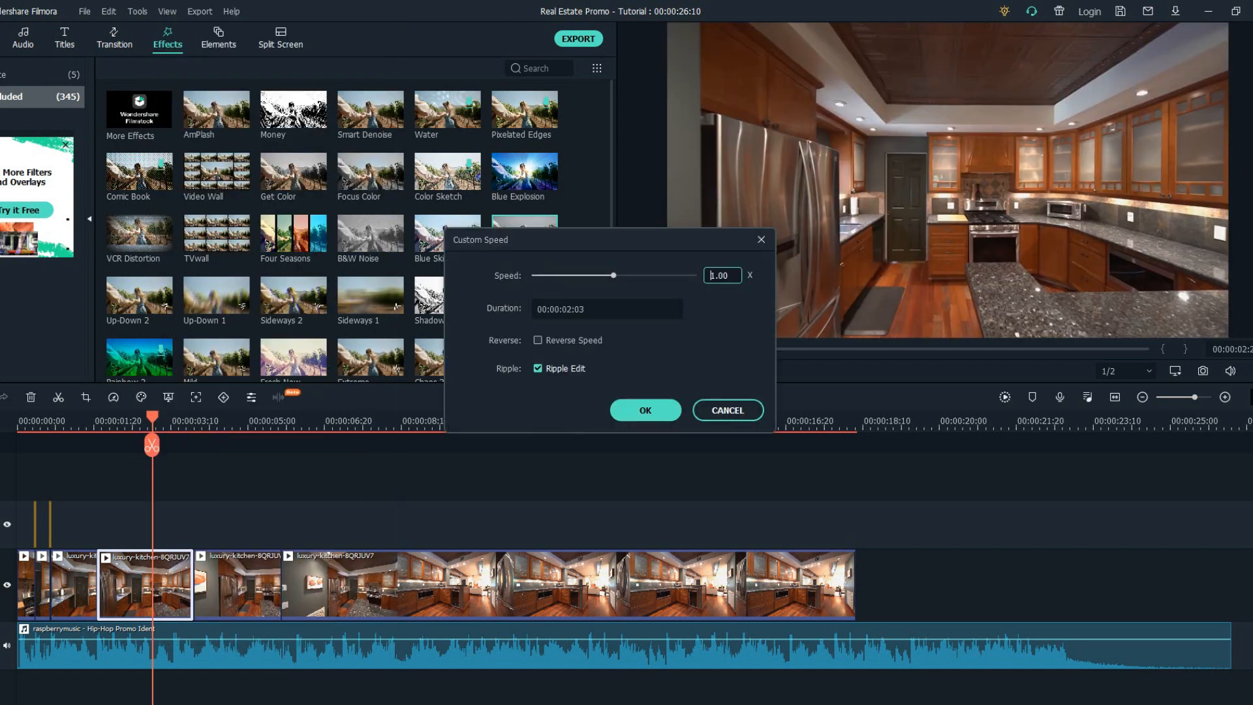
{"action": "double_click", "coordinate": [721, 275]}
{"action": "type", "text": "6"}
{"action": "left_click", "coordinate": [645, 410]}
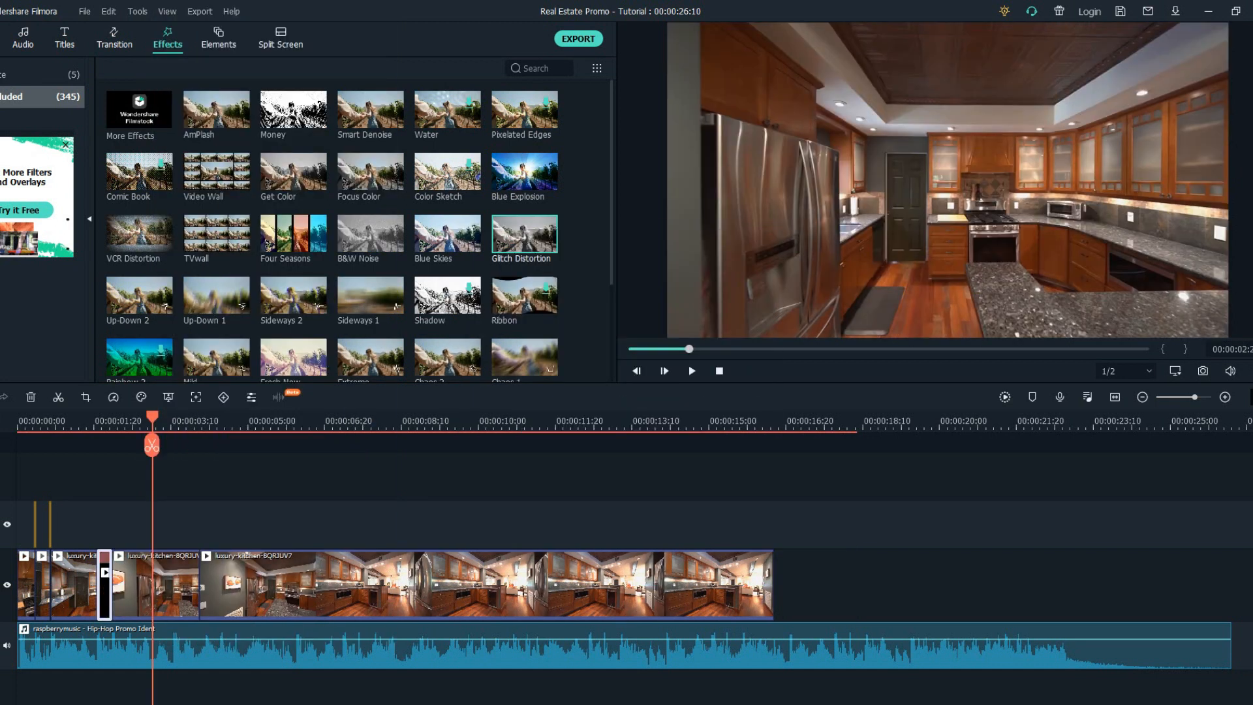
- Fine-tune the end of the fast kitchen segment by stretching it to 6.01x speed
{"action": "left_click", "coordinate": [93, 421]}
{"action": "key", "text": "ctrl+equal"}
{"action": "key", "text": "ctrl+equal"}
{"action": "key", "text": "ctrl+equal"}
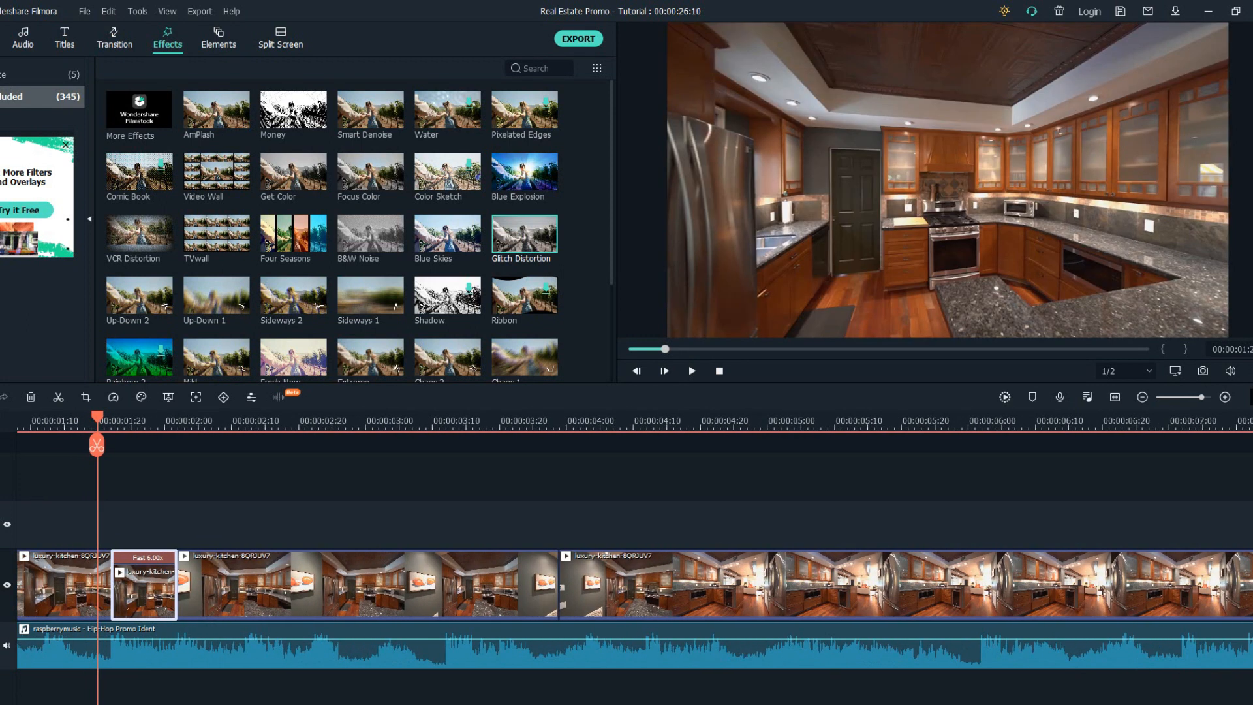
{"action": "mouse_move", "coordinate": [176, 584]}
{"action": "left_mouse_down"}
{"action": "mouse_move", "coordinate": [336, 584]}
{"action": "mouse_move", "coordinate": [162, 585]}
{"action": "mouse_move", "coordinate": [176, 584]}
{"action": "left_mouse_up"}
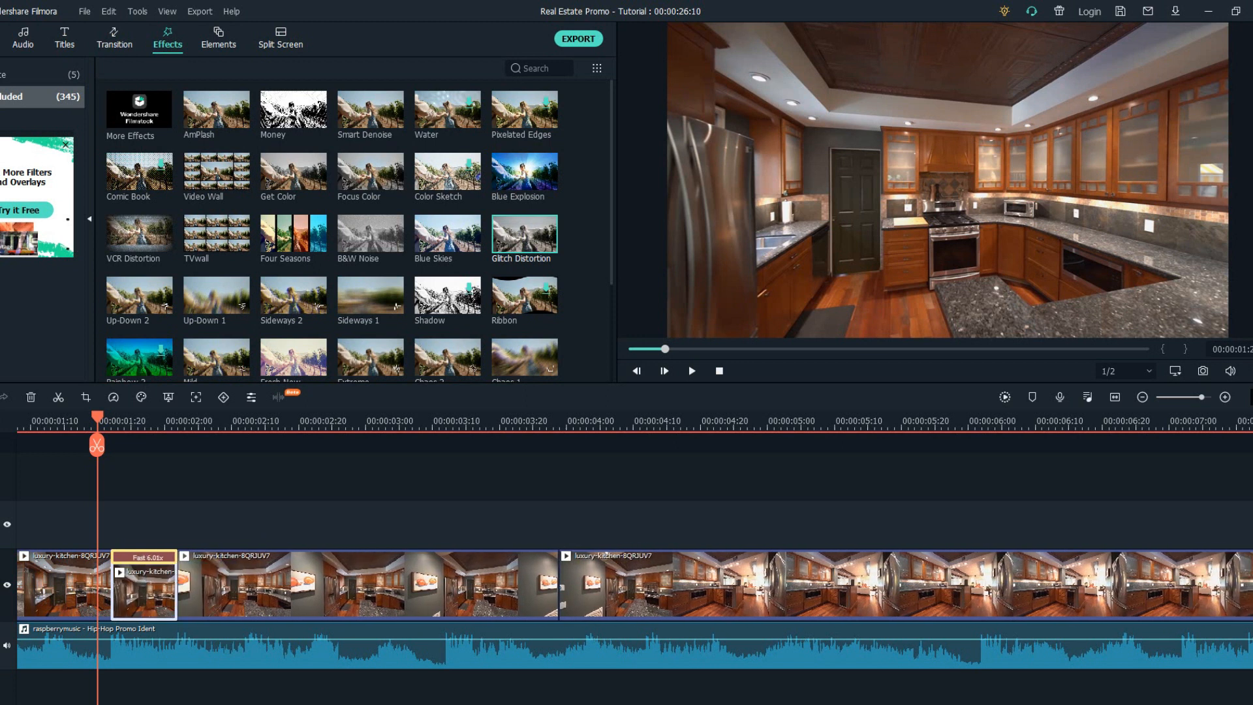
- Play from the start, split the kitchen clip after the fast segment at about 00:00:02:21 and delete its remainder
{"action": "key", "text": "Home"}
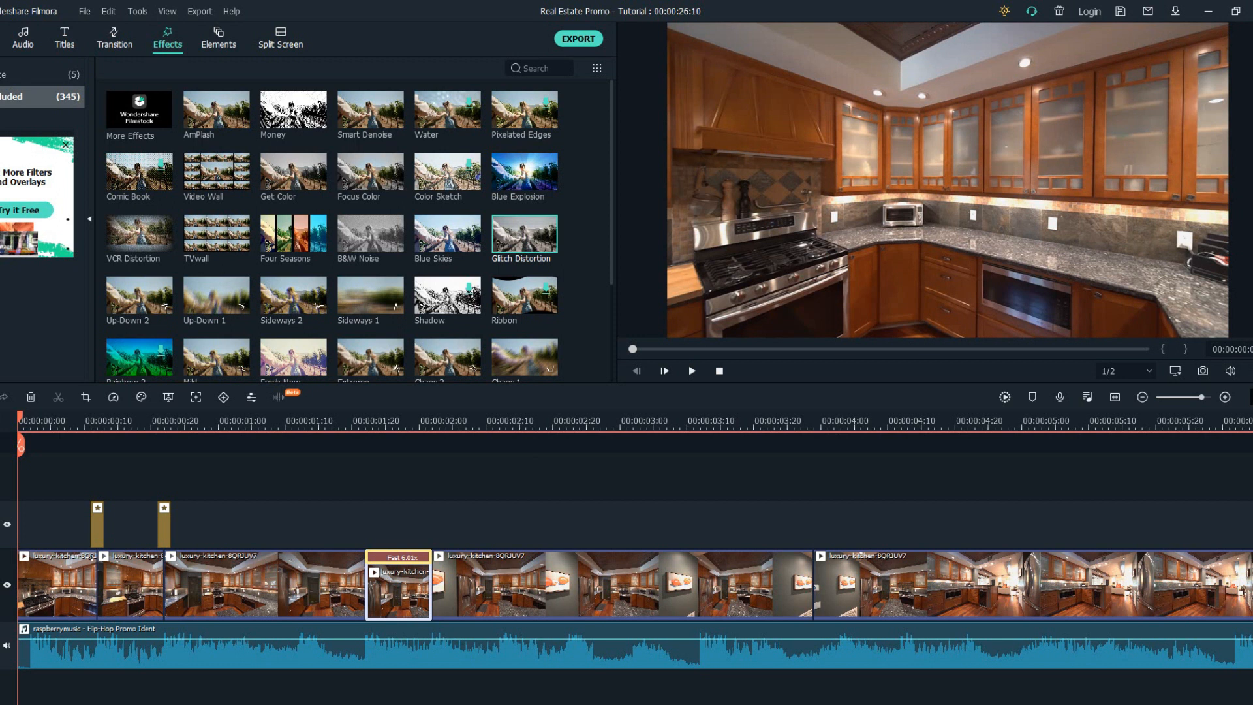
{"action": "key", "text": "space"}
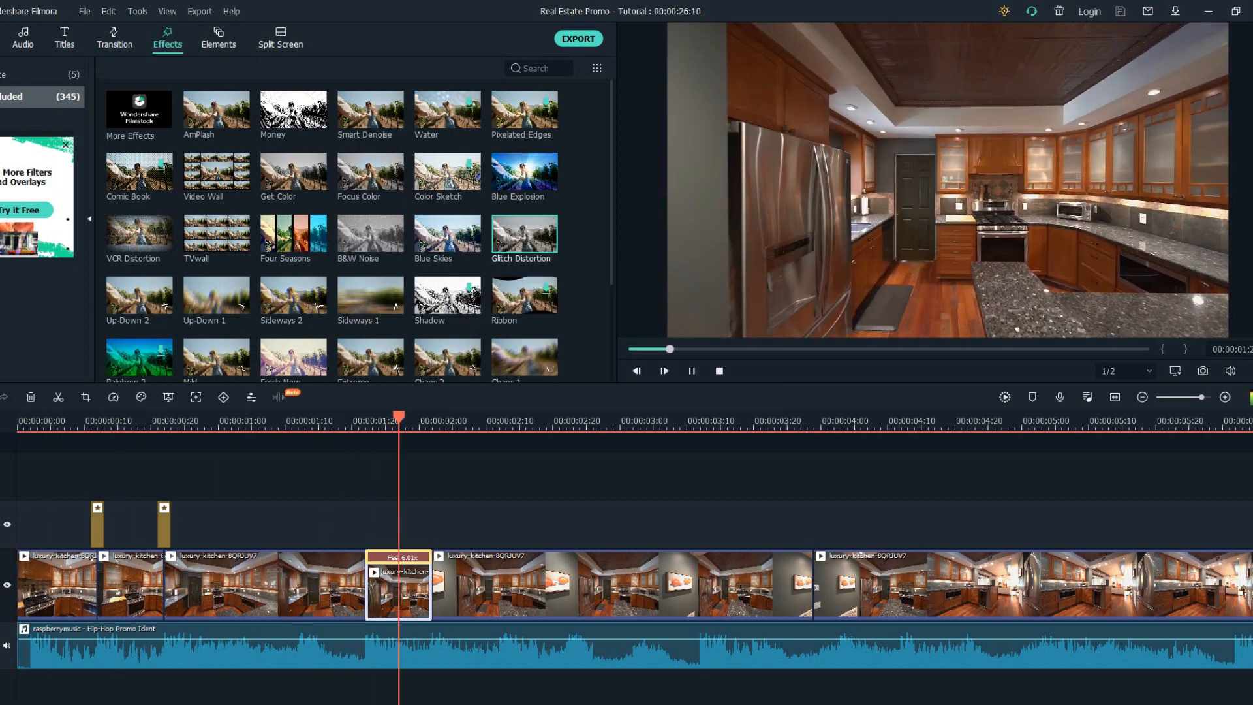
{"action": "key", "text": "ctrl+b"}
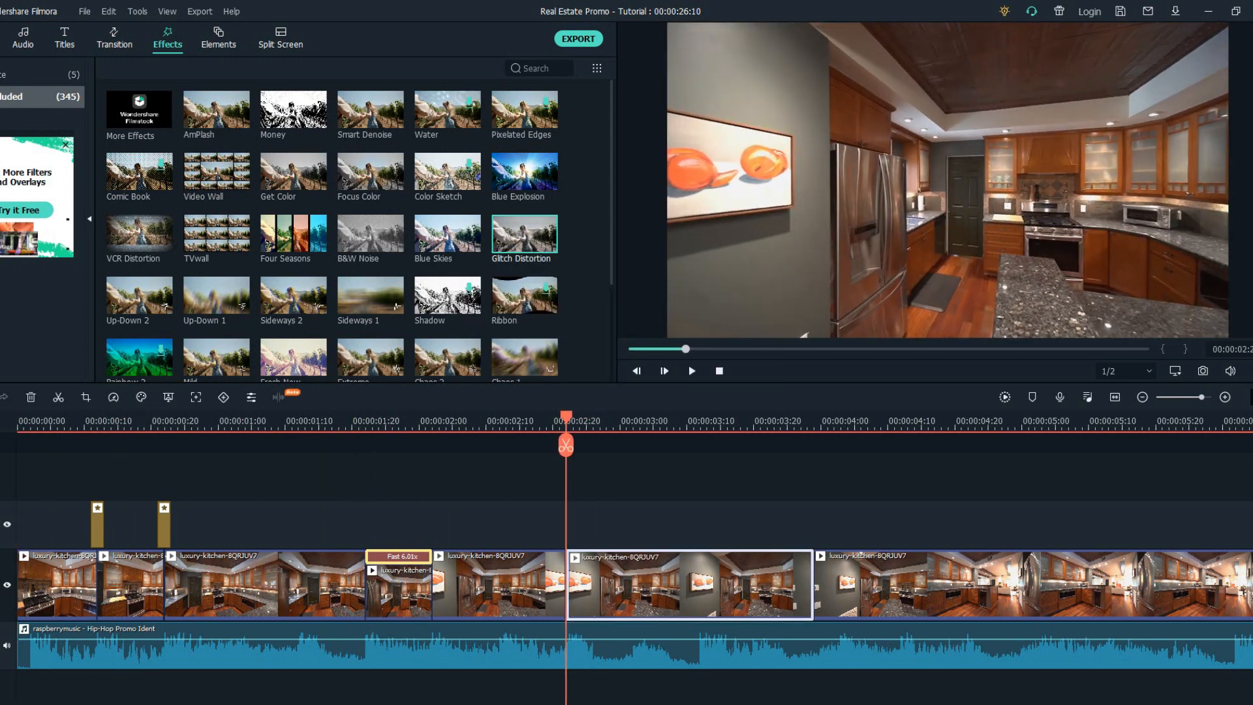
{"action": "key", "text": "Delete"}
- Split the last kitchen clip at about 00:00:03:08 and delete the short piece before the cut
{"action": "key", "text": "space"}
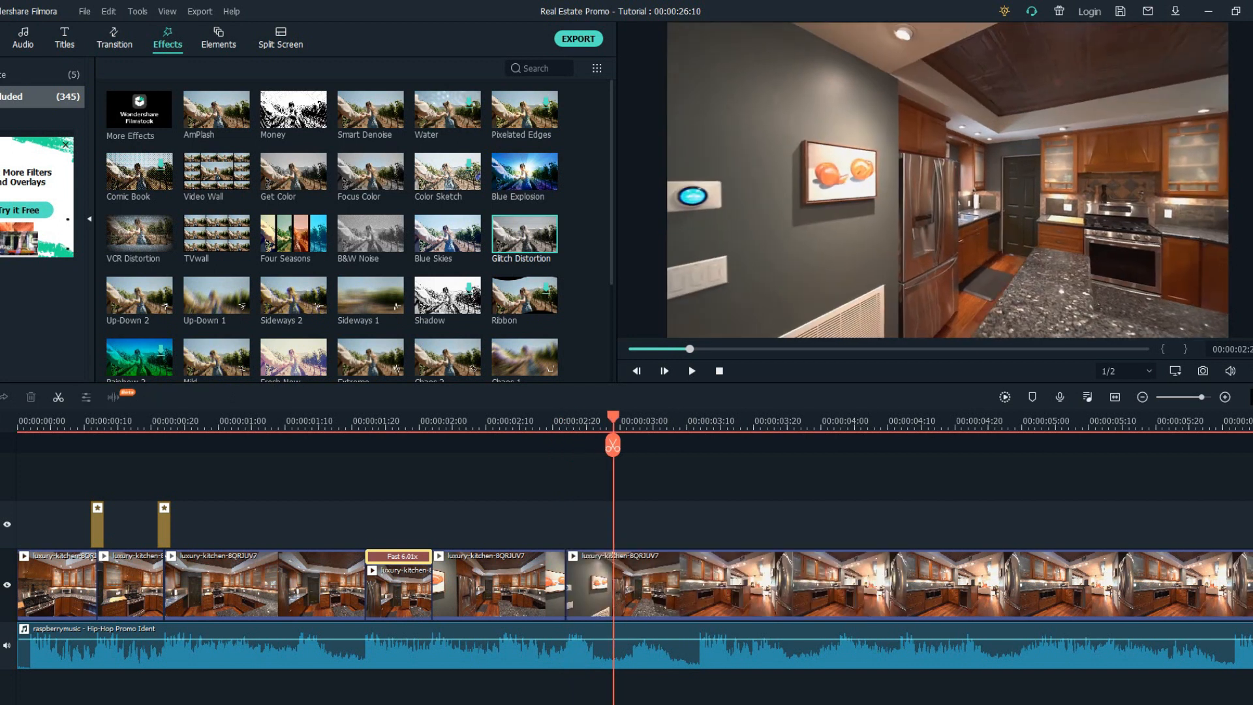
{"action": "key", "text": "ctrl+b"}
{"action": "left_click", "coordinate": [622, 584]}
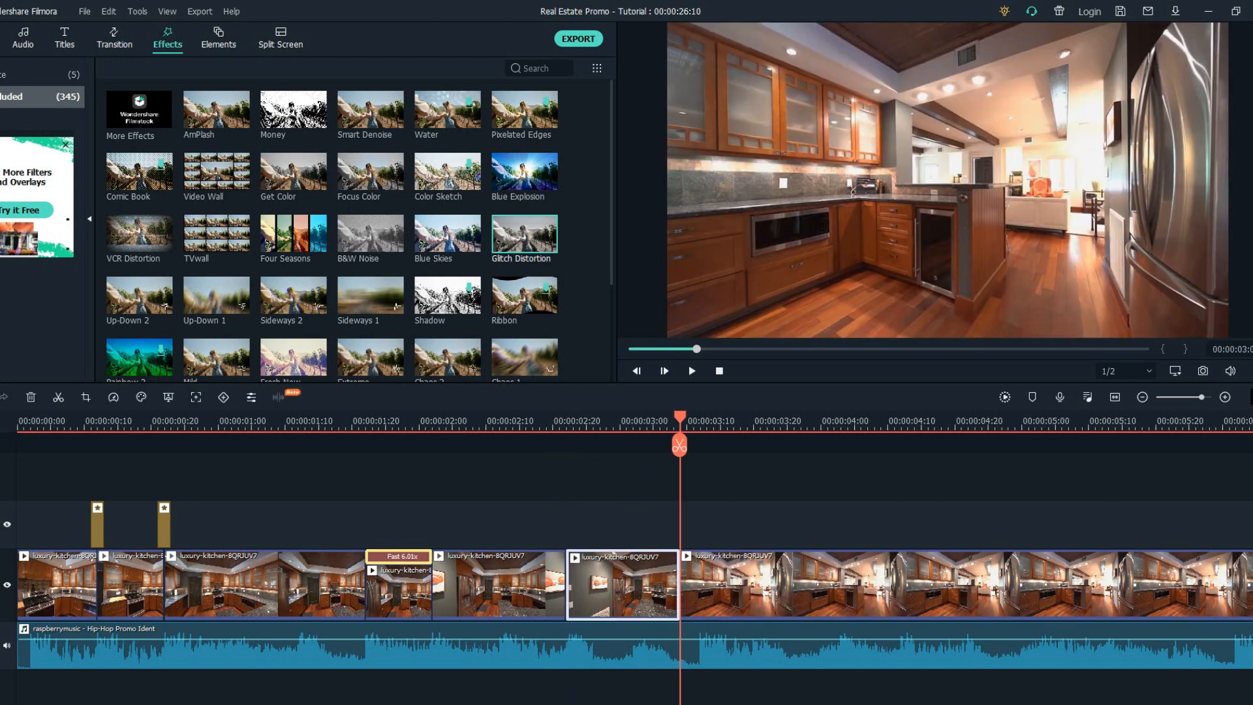
{"action": "key", "text": "Delete"}
- Delete the remaining long kitchen clip from the end of the video track
{"action": "key", "text": "ctrl+minus"}
{"action": "key", "text": "ctrl+minus"}
{"action": "key", "text": "ctrl+minus"}
{"action": "left_click_drag", "start_coordinate": [261, 418], "coordinate": [18, 418]}
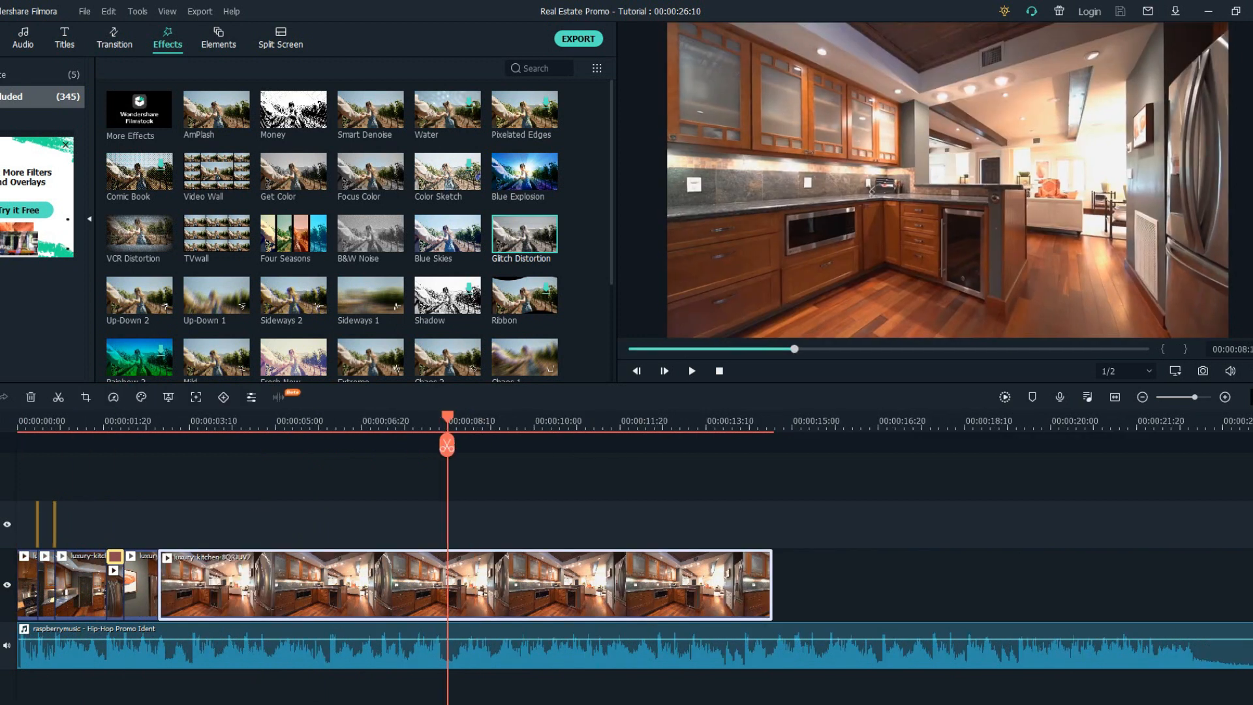
{"action": "left_click_drag", "start_coordinate": [623, 470], "coordinate": [342, 556]}
{"action": "key", "text": "Delete"}
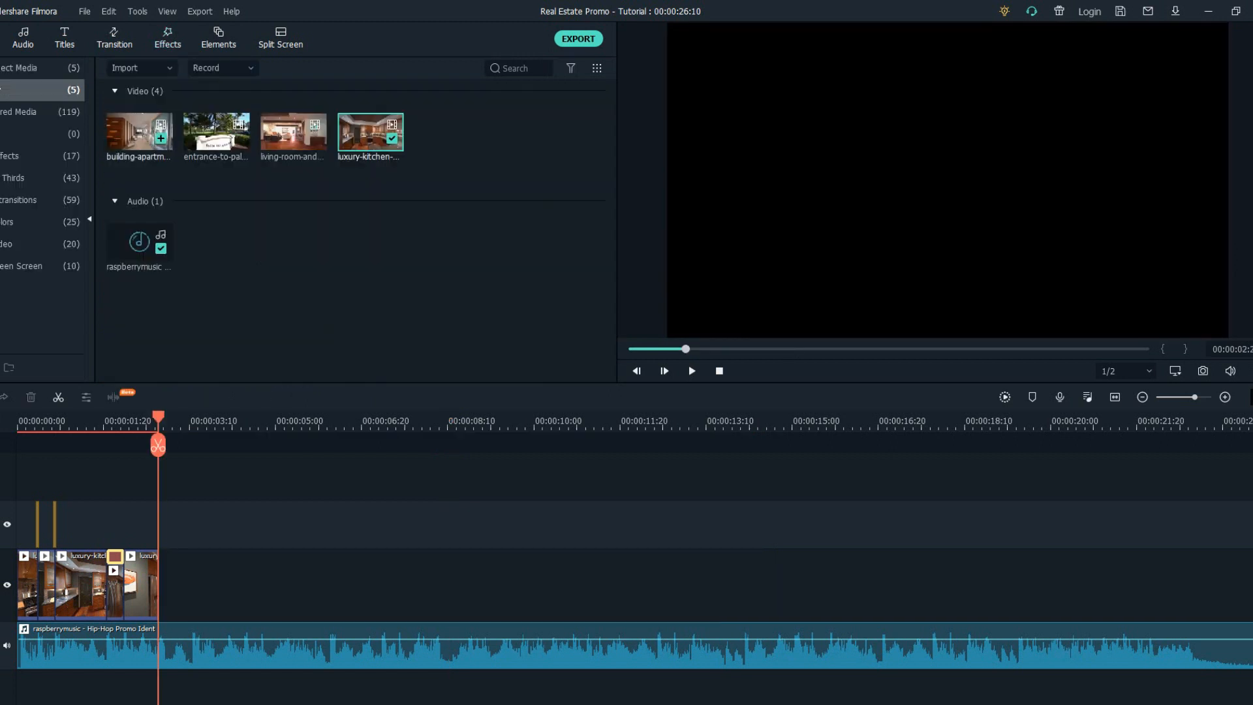
- Add the building-apartment-lounge-area clip right after the kitchen footage and set its speed to 2.00x
{"action": "left_click", "coordinate": [160, 139]}
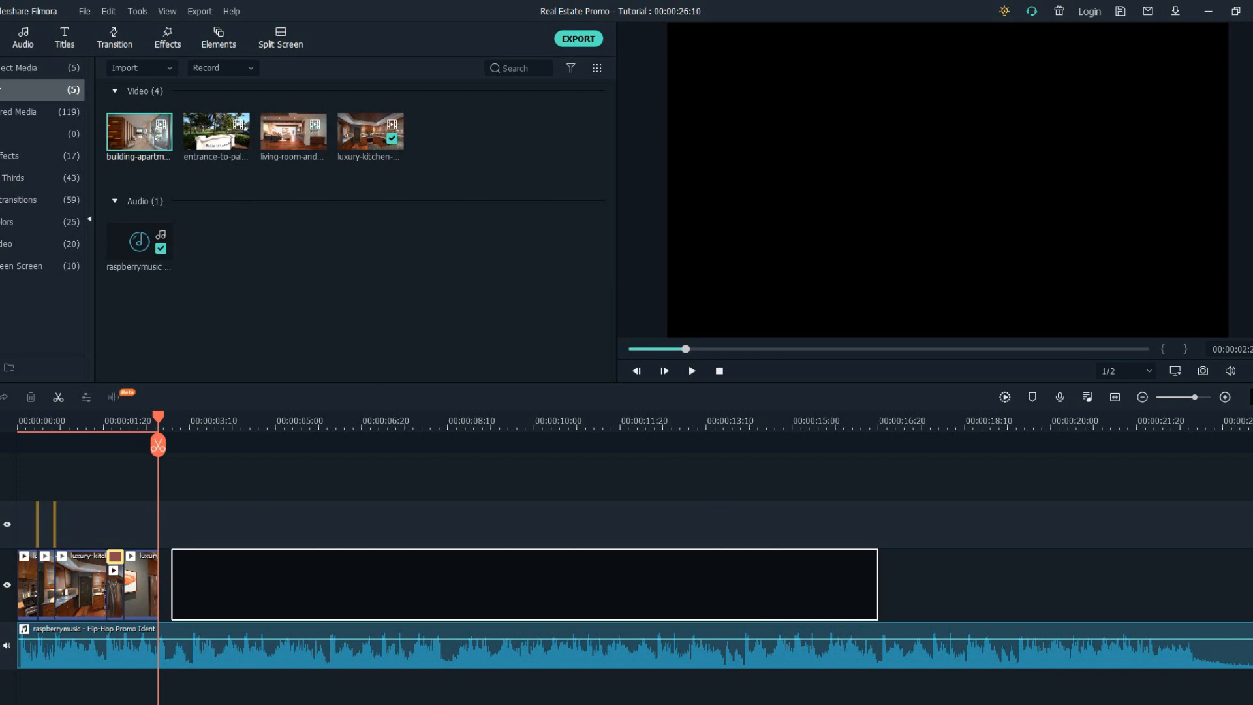
{"action": "left_click", "coordinate": [236, 421]}
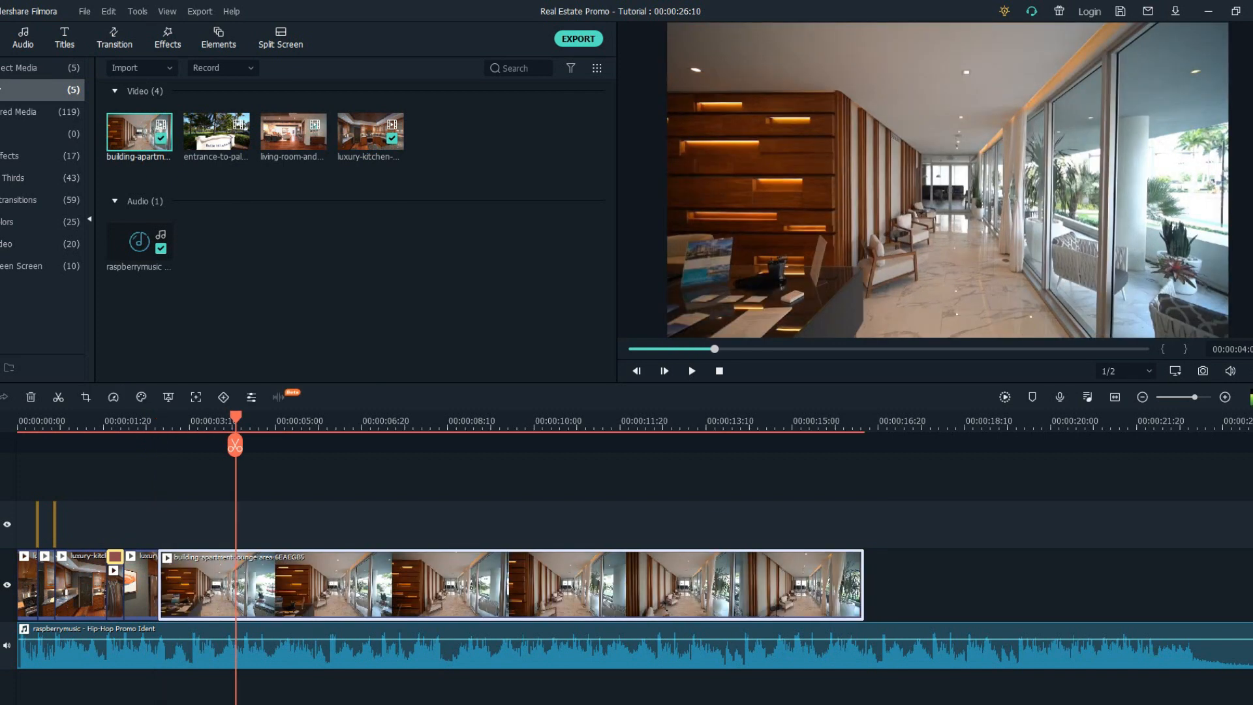
{"action": "left_click", "coordinate": [142, 421]}
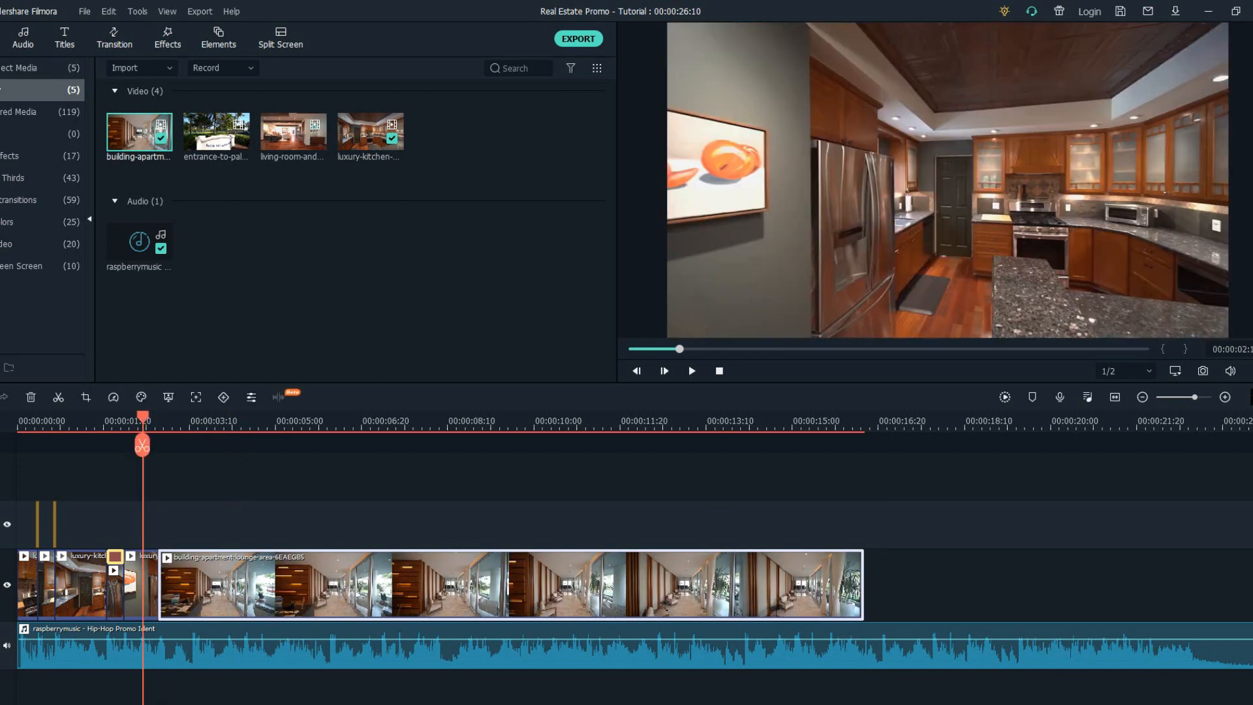
{"action": "right_click", "coordinate": [291, 584]}
{"action": "left_click", "coordinate": [327, 308]}
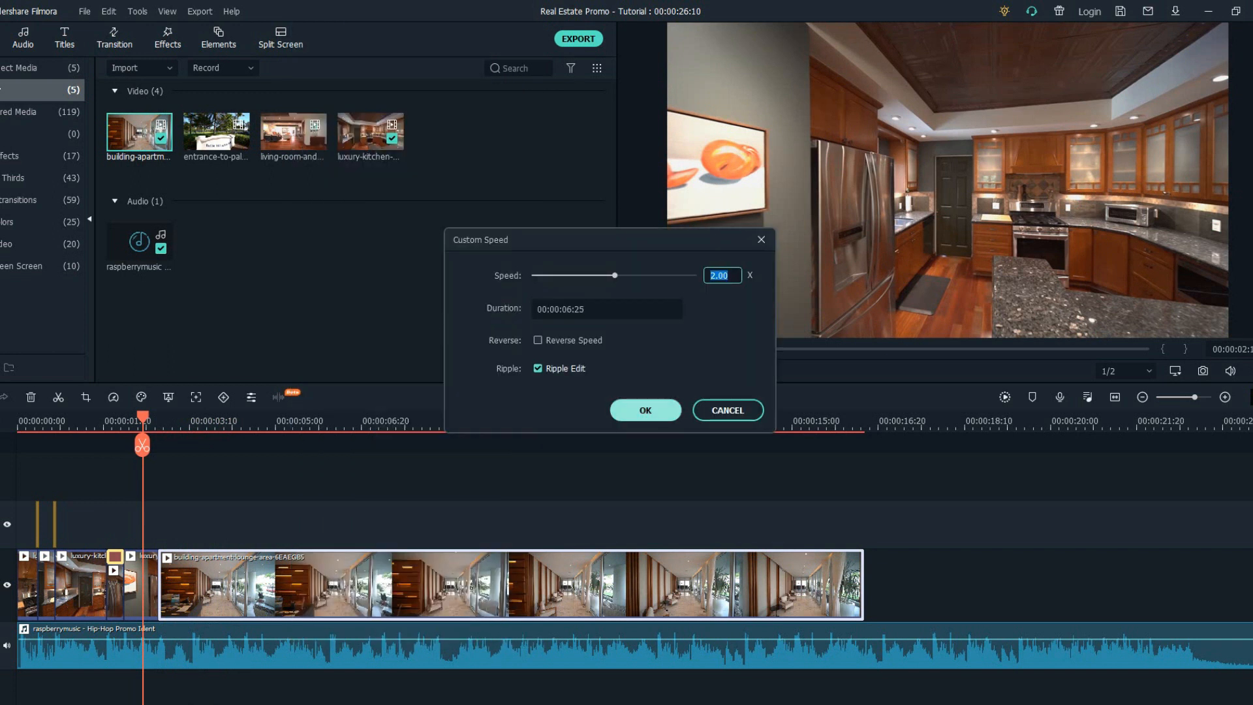
{"action": "key", "text": "Return"}
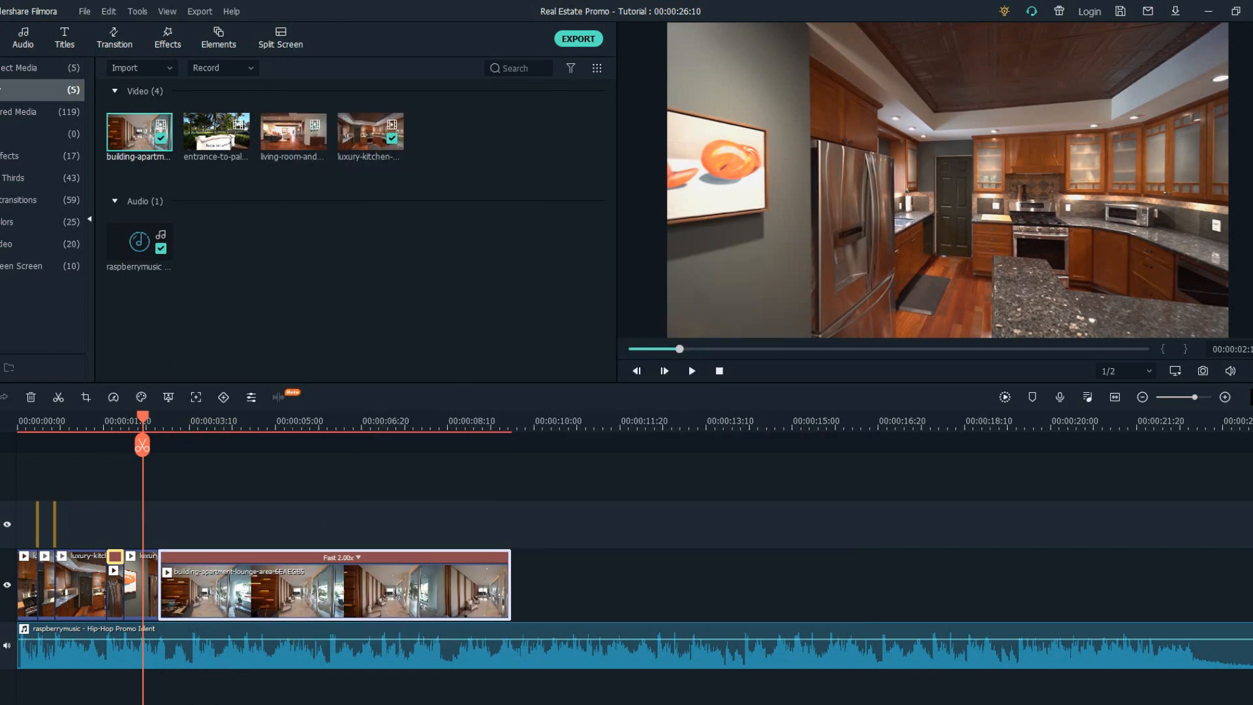
- Split the lounge clip at about 00:00:05:12 and again at about 00:00:08:16
{"action": "key", "text": "ctrl+="}
{"action": "key", "text": "space"}
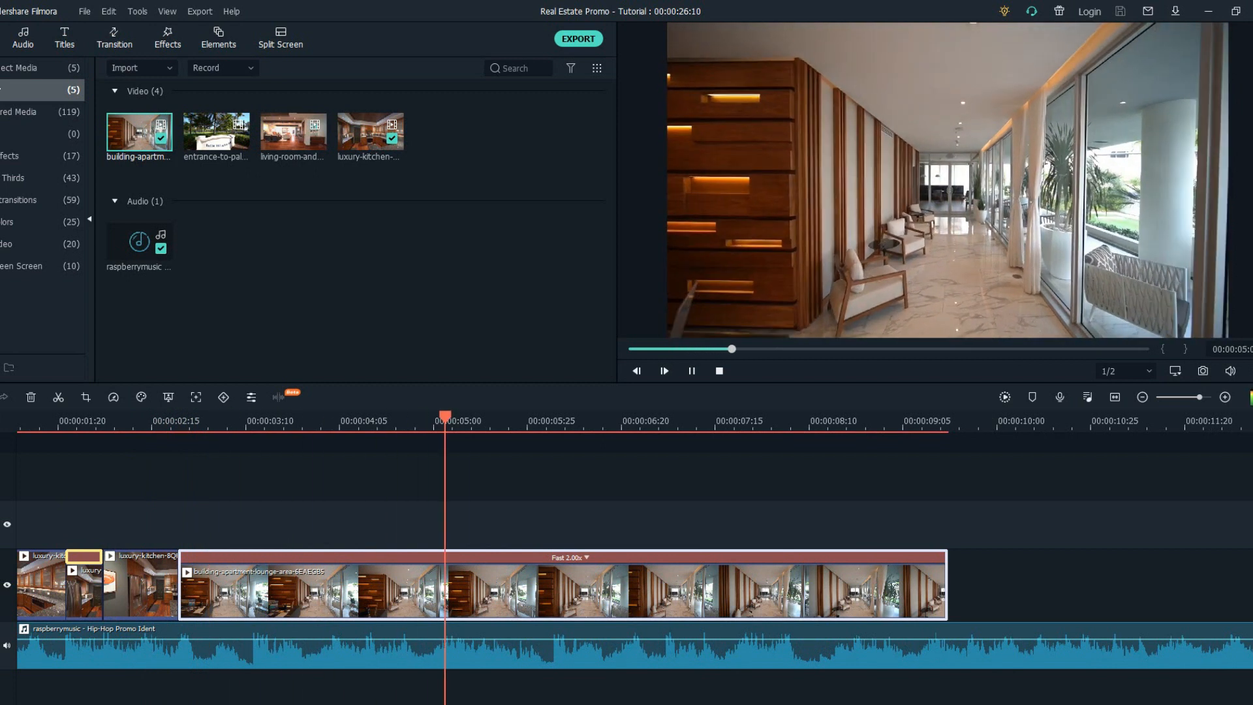
{"action": "key", "text": "space"}
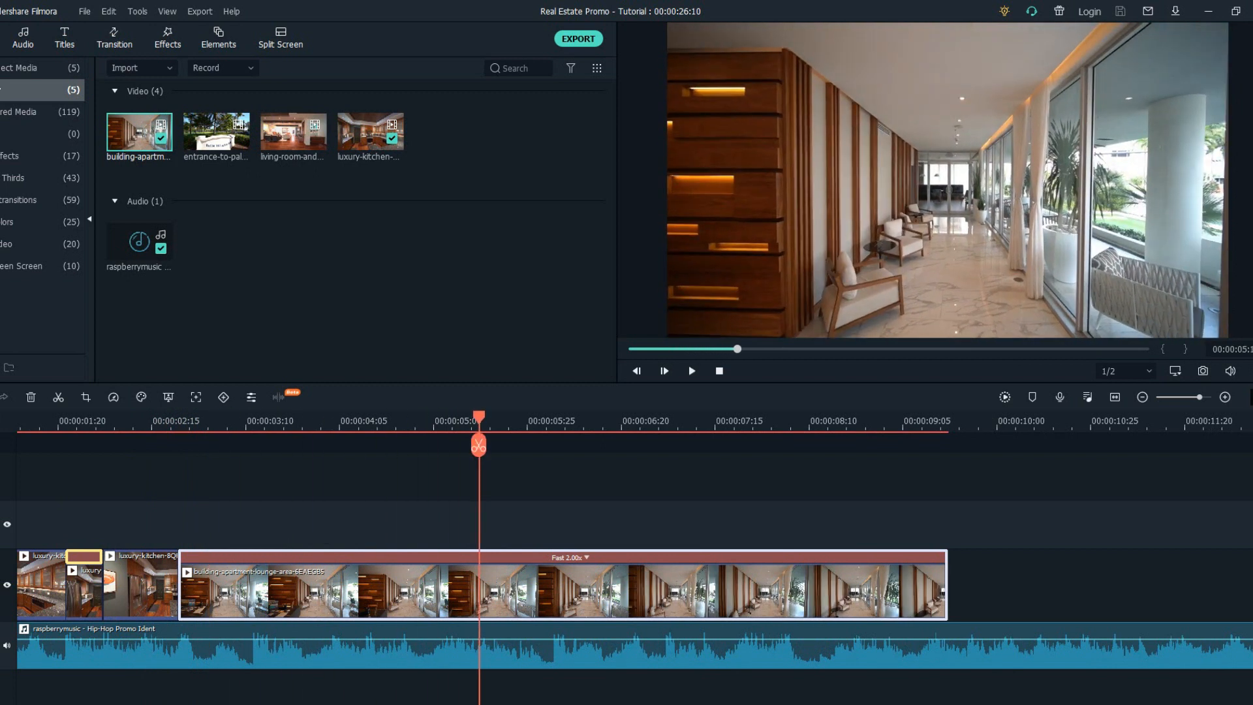
{"action": "left_click", "coordinate": [478, 446]}
{"action": "left_click_drag", "start_coordinate": [478, 445], "coordinate": [831, 445]}
{"action": "left_click", "coordinate": [832, 445]}
- Speed up the middle lounge segment and shorten it further to 9.76x speed
{"action": "right_click", "coordinate": [736, 587]}
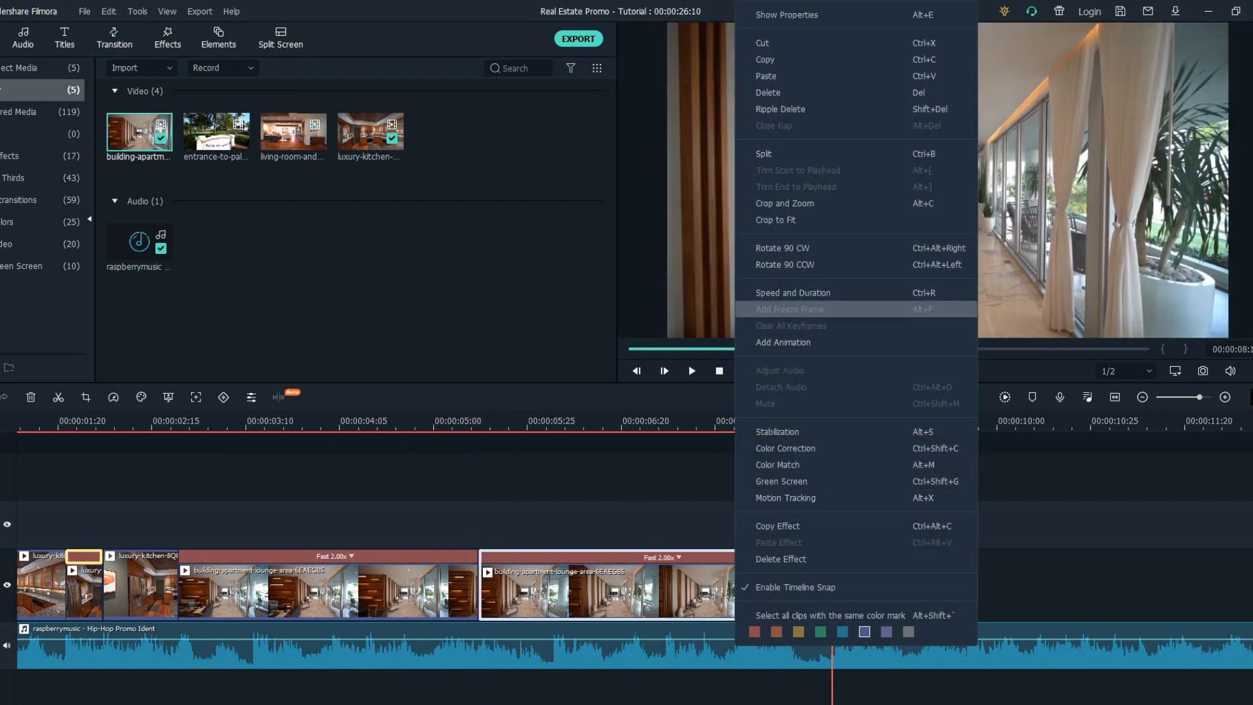
{"action": "left_click", "coordinate": [757, 308]}
{"action": "type", "text": "57"}
{"action": "left_click", "coordinate": [645, 410]}
{"action": "left_click_drag", "start_coordinate": [580, 557], "coordinate": [553, 556]}
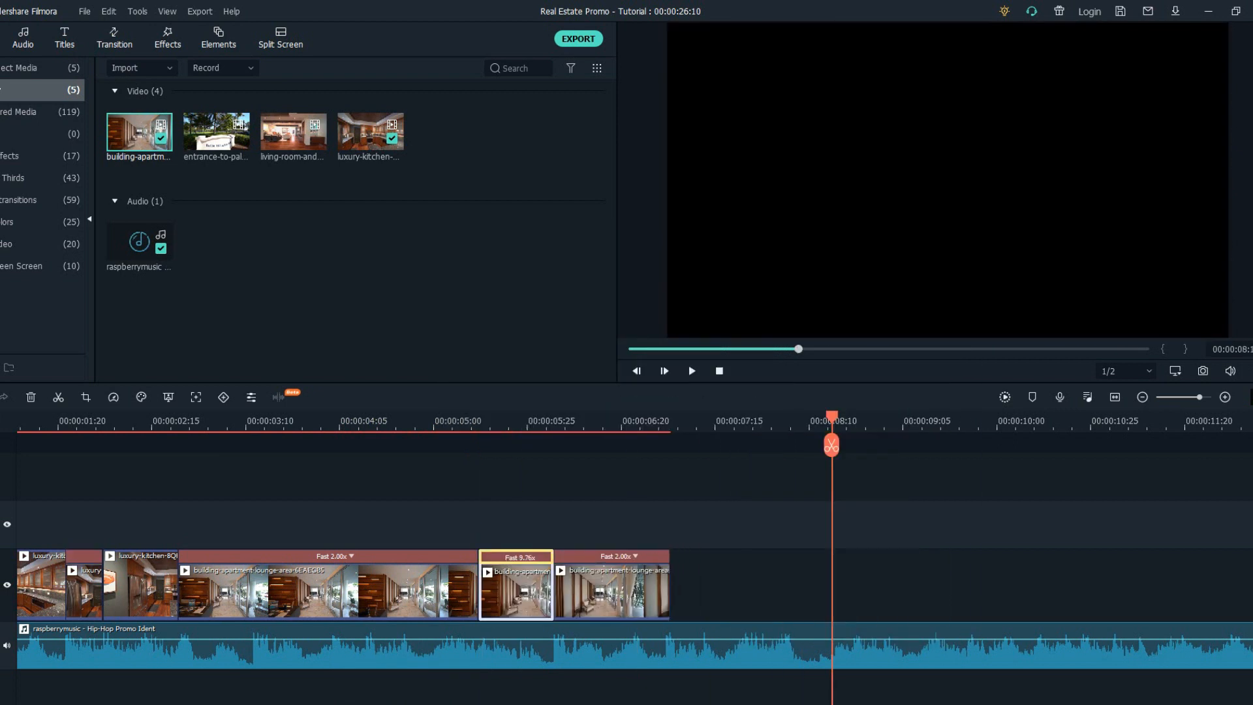
- Add the entrance-to-palm-island-park clip directly after the last lounge segment on the video track
{"action": "left_click_drag", "start_coordinate": [535, 421], "coordinate": [637, 421]}
{"action": "key", "text": "Return"}
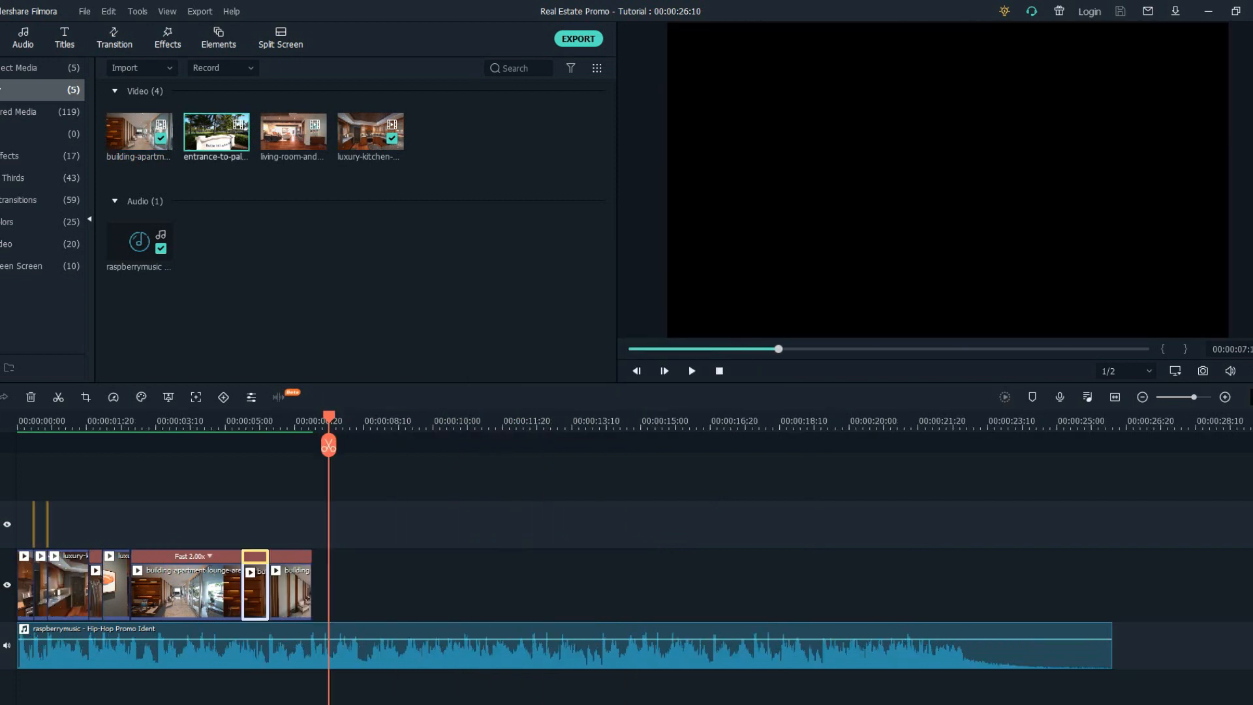
{"action": "left_click_drag", "start_coordinate": [216, 131], "coordinate": [327, 584]}
{"action": "left_click", "coordinate": [302, 421]}
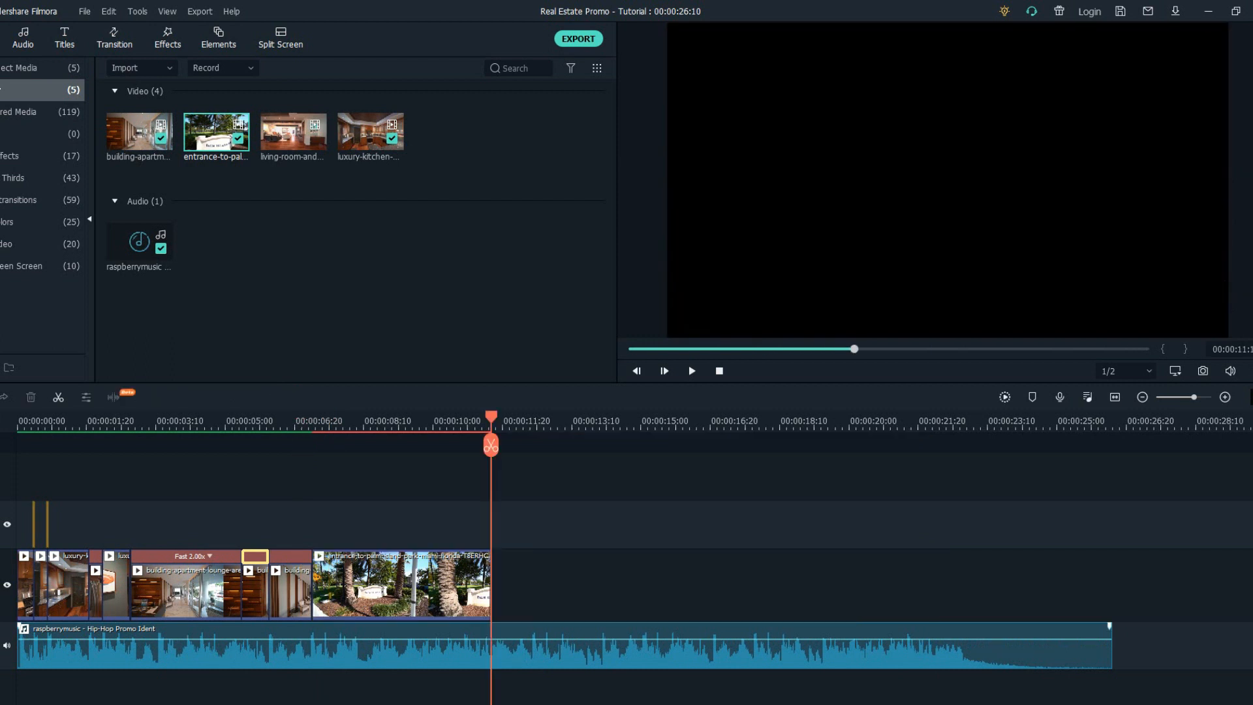
- Trim the music to end with the entrance clip and fade it out from 00:00:10:25
{"action": "left_click", "coordinate": [564, 646]}
{"action": "left_click_drag", "start_coordinate": [1111, 646], "coordinate": [491, 646]}
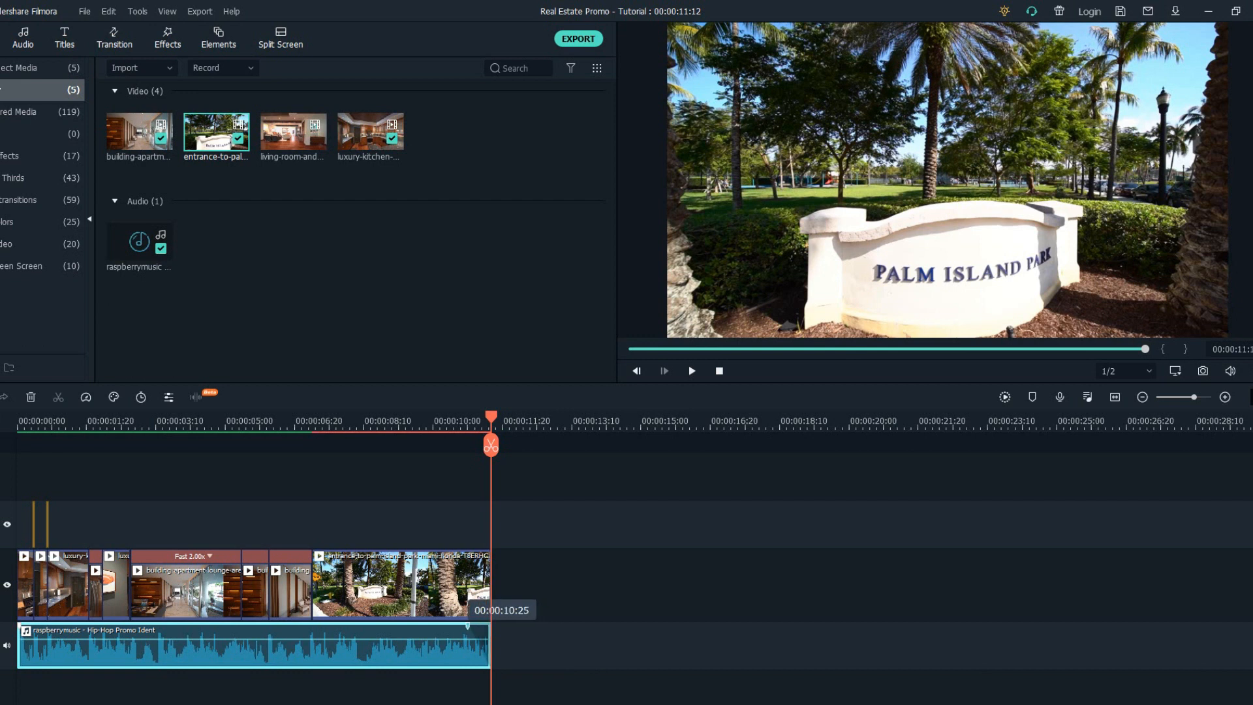
{"action": "key", "text": "ctrl+s"}
{"action": "key", "text": "Home"}
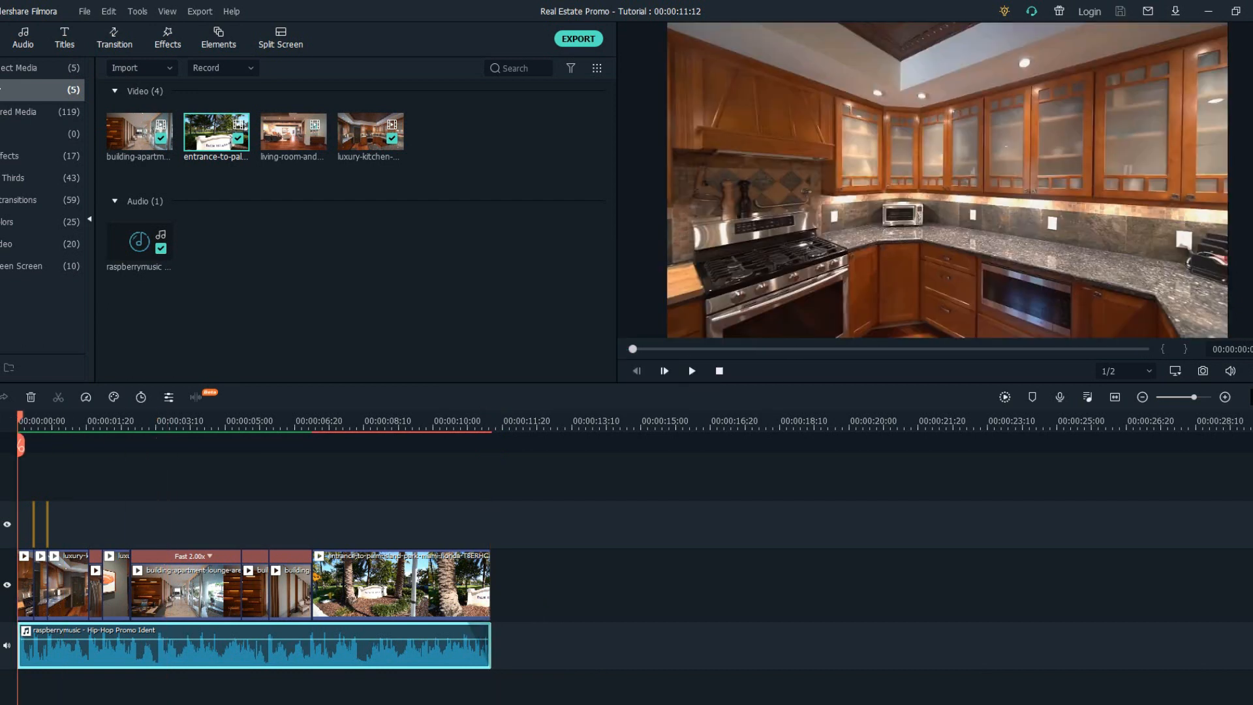
- Save the project and render the timeline preview
{"action": "key", "text": "ctrl+="}
{"action": "key", "text": "ctrl+="}
{"action": "key", "text": "ctrl+="}
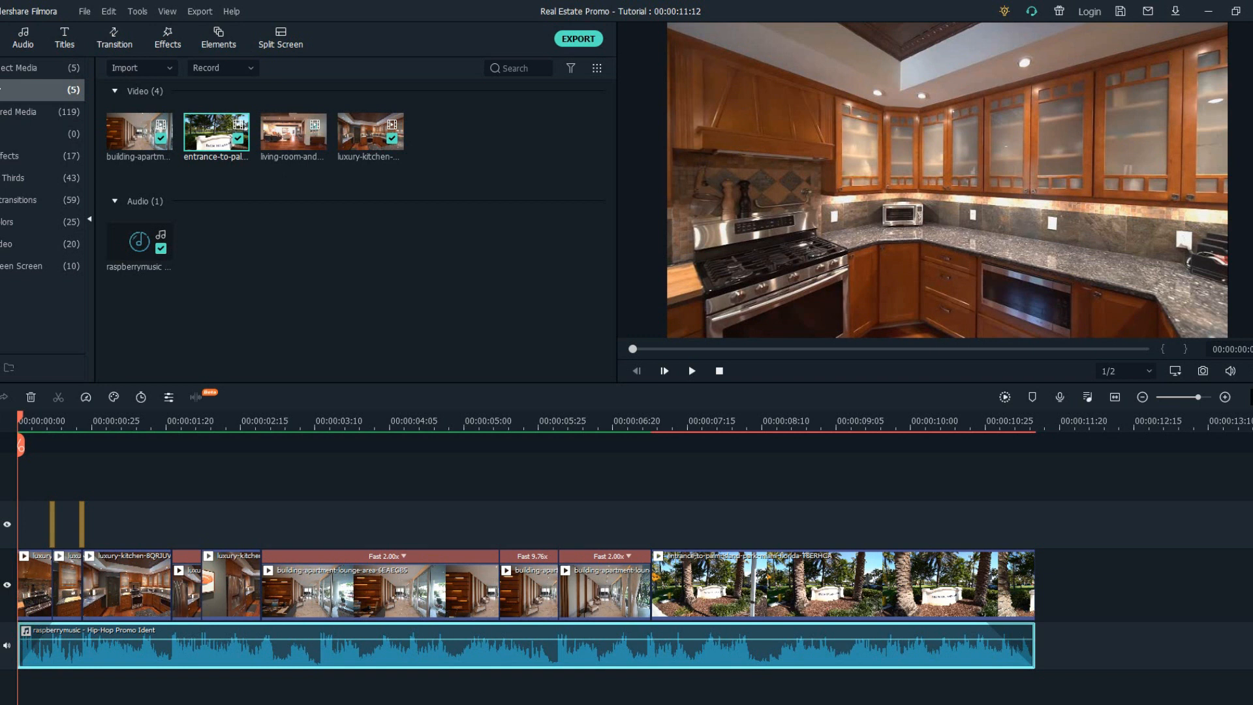
{"action": "key", "text": "ctrl+s"}
{"action": "left_click_drag", "start_coordinate": [20, 445], "coordinate": [345, 445]}
{"action": "left_click", "coordinate": [1005, 397]}
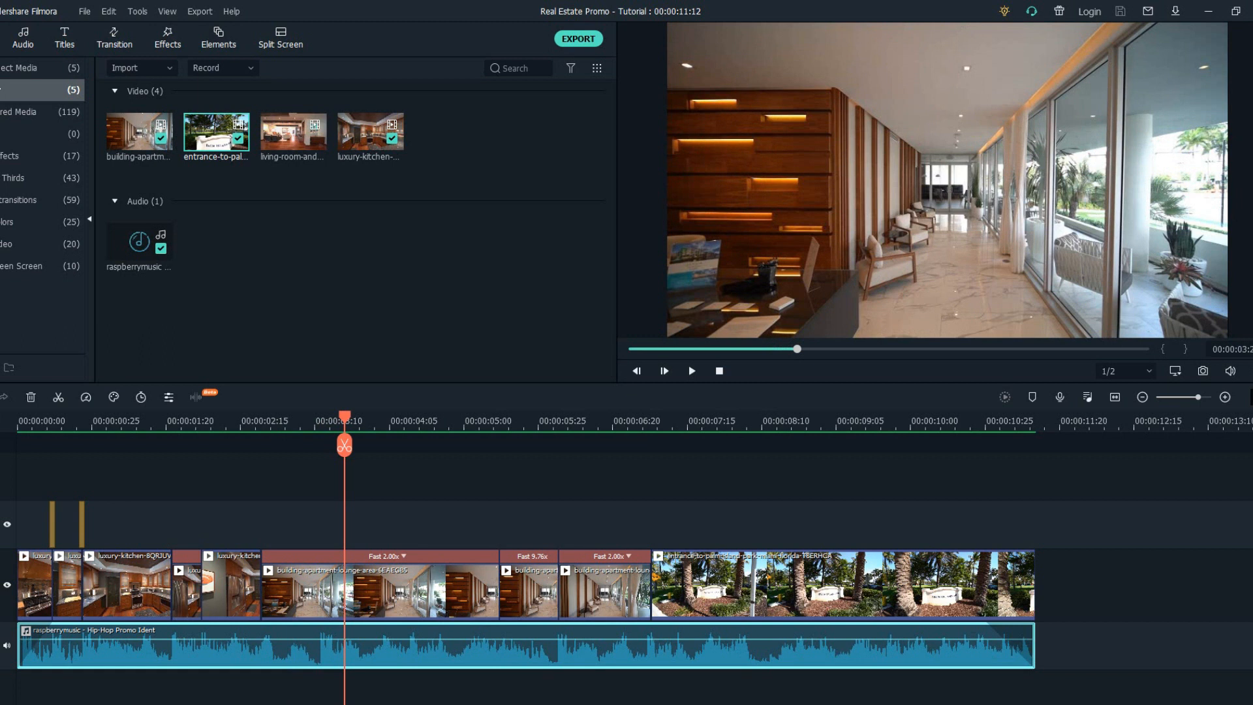
- Step back frame by frame through the first 2.00x lounge segment to examine its footage against the music beat
{"action": "key", "text": "Left"}
{"action": "key", "text": "Left"}
{"action": "key", "text": "Left"}
{"action": "key", "text": "Left"}
{"action": "key", "text": "Left"}
{"action": "key", "text": "Left"}
{"action": "key", "text": "Left"}
{"action": "key", "text": "Left"}
{"action": "key", "text": "Left"}
{"action": "key", "text": "Left"}
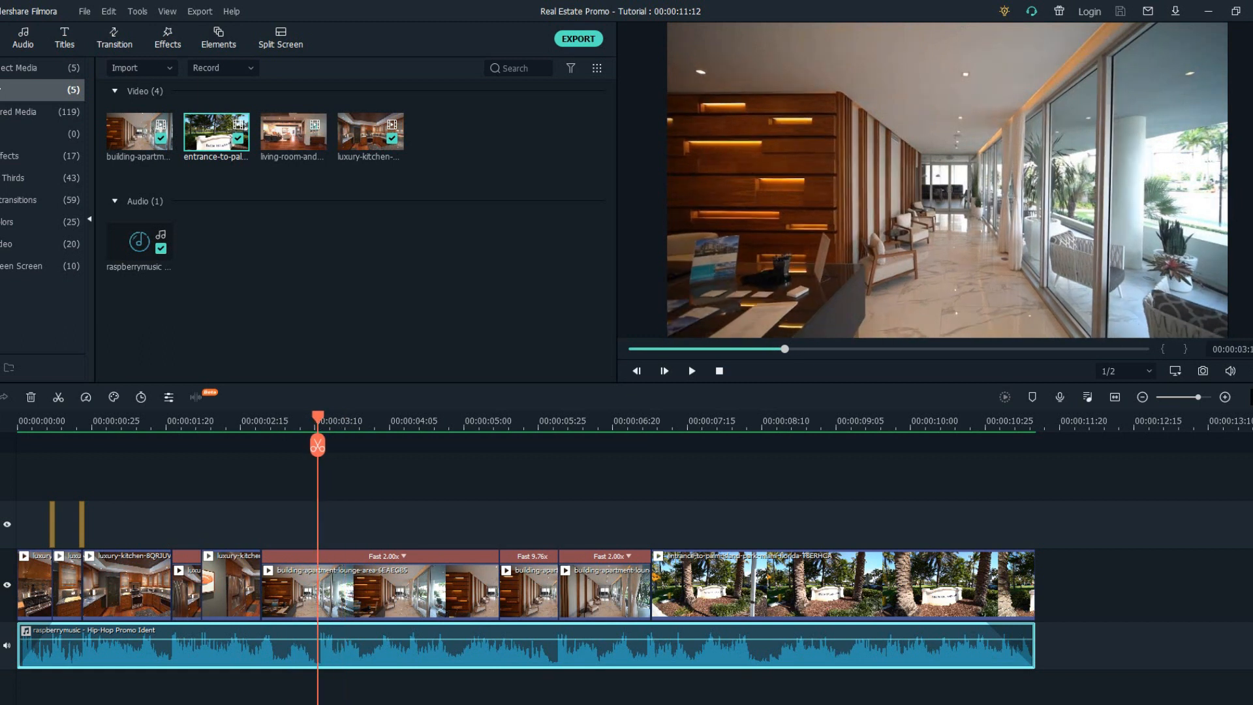
{"action": "key", "text": "Left"}
{"action": "key", "text": "Left"}
{"action": "key", "text": "Left"}
{"action": "key", "text": "Left"}
{"action": "key", "text": "Left"}
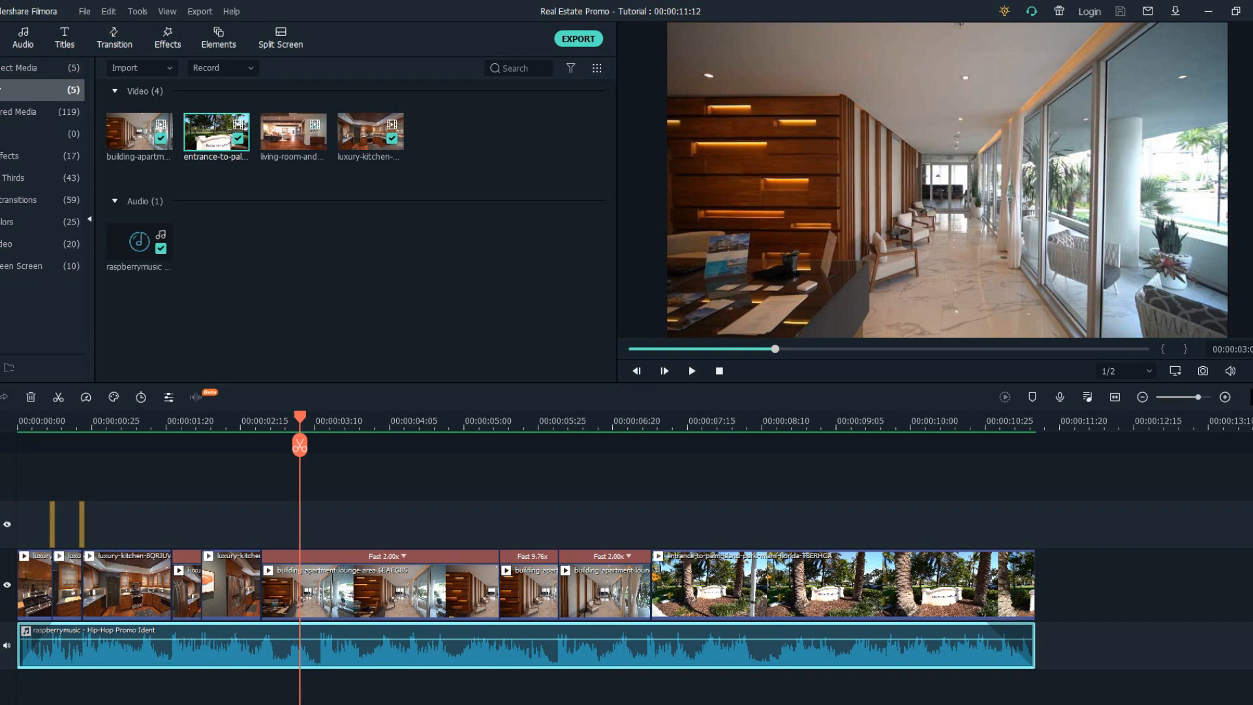
- Add the Color Strobe (10) overlay on the track above the 9.76x lounge segment, aligned with its start
{"action": "left_click_drag", "start_coordinate": [299, 445], "coordinate": [506, 445]}
{"action": "left_click", "coordinate": [40, 155]}
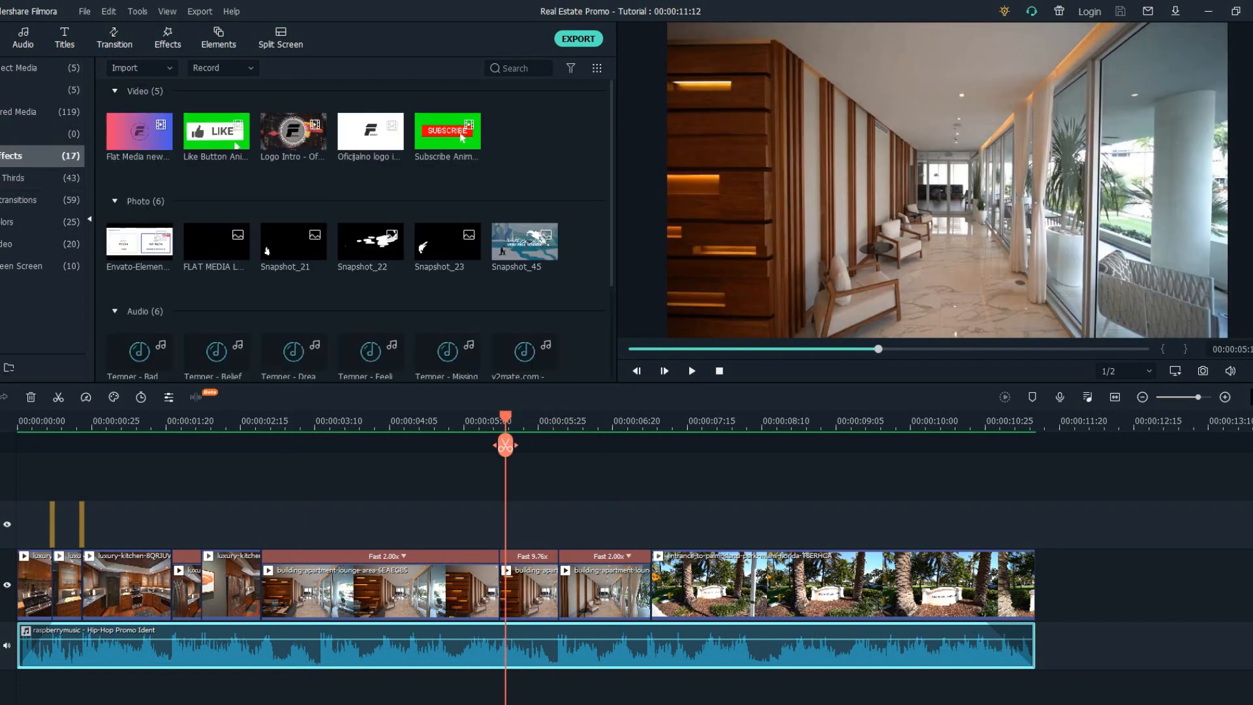
{"action": "left_click", "coordinate": [41, 200]}
{"action": "scroll", "coordinate": [359, 229], "scroll_direction": "down", "scroll_amount": 3}
{"action": "left_click_drag", "start_coordinate": [370, 250], "coordinate": [510, 522]}
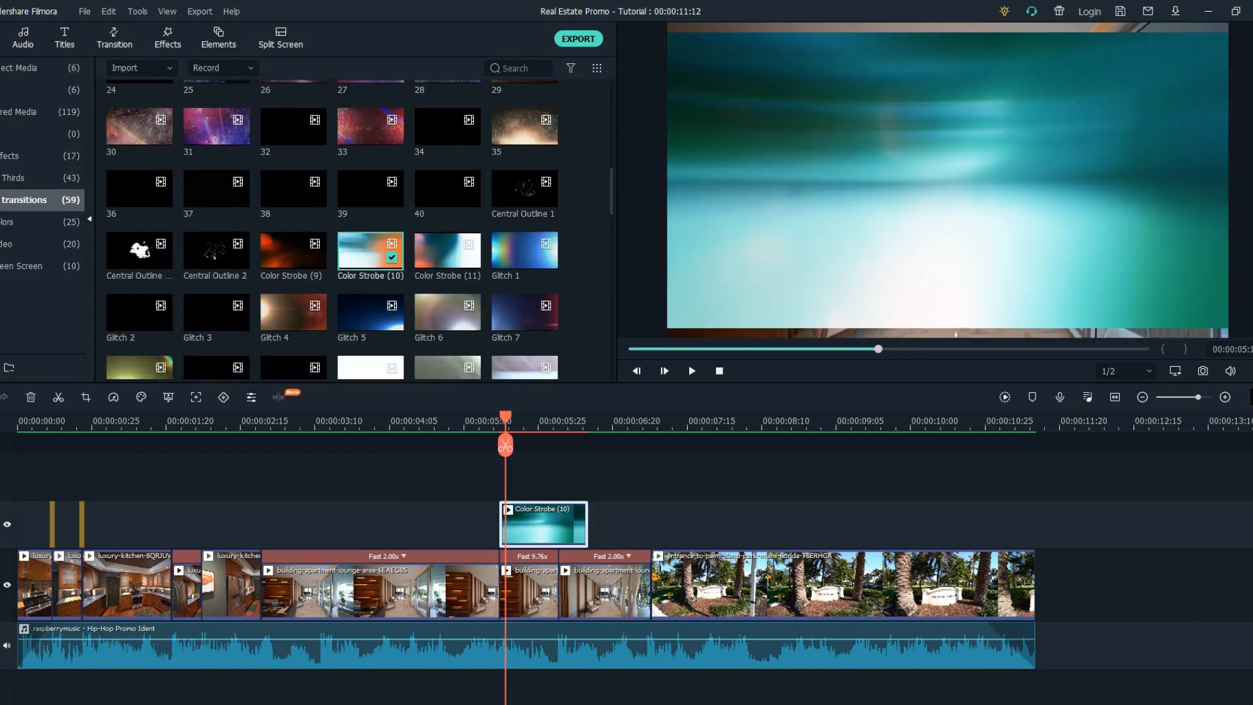
- Set the Color Strobe (10) overlay's blending mode to Screen and trim it to end with the 9.76x lounge segment
{"action": "right_click", "coordinate": [545, 522]}
{"action": "left_click", "coordinate": [585, 220]}
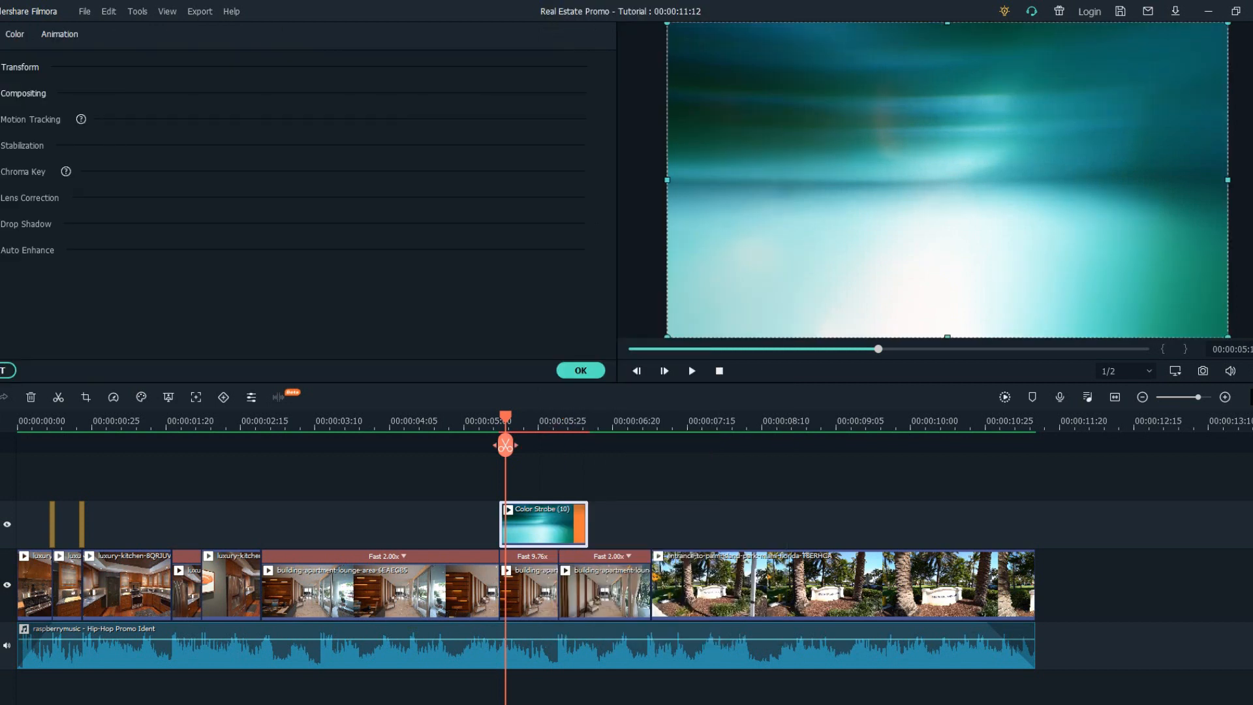
{"action": "left_click", "coordinate": [23, 93]}
{"action": "left_click", "coordinate": [316, 131]}
{"action": "left_click", "coordinate": [209, 294]}
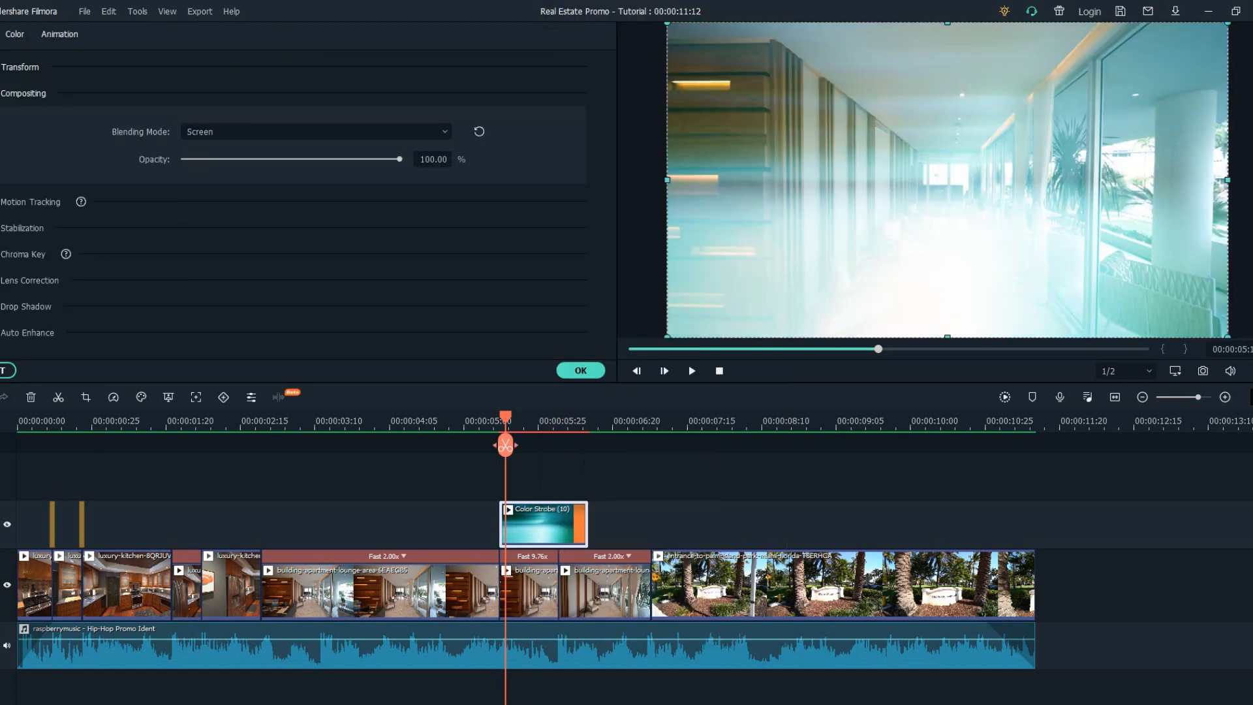
{"action": "left_click", "coordinate": [580, 371]}
{"action": "left_click_drag", "start_coordinate": [585, 526], "coordinate": [558, 525]}
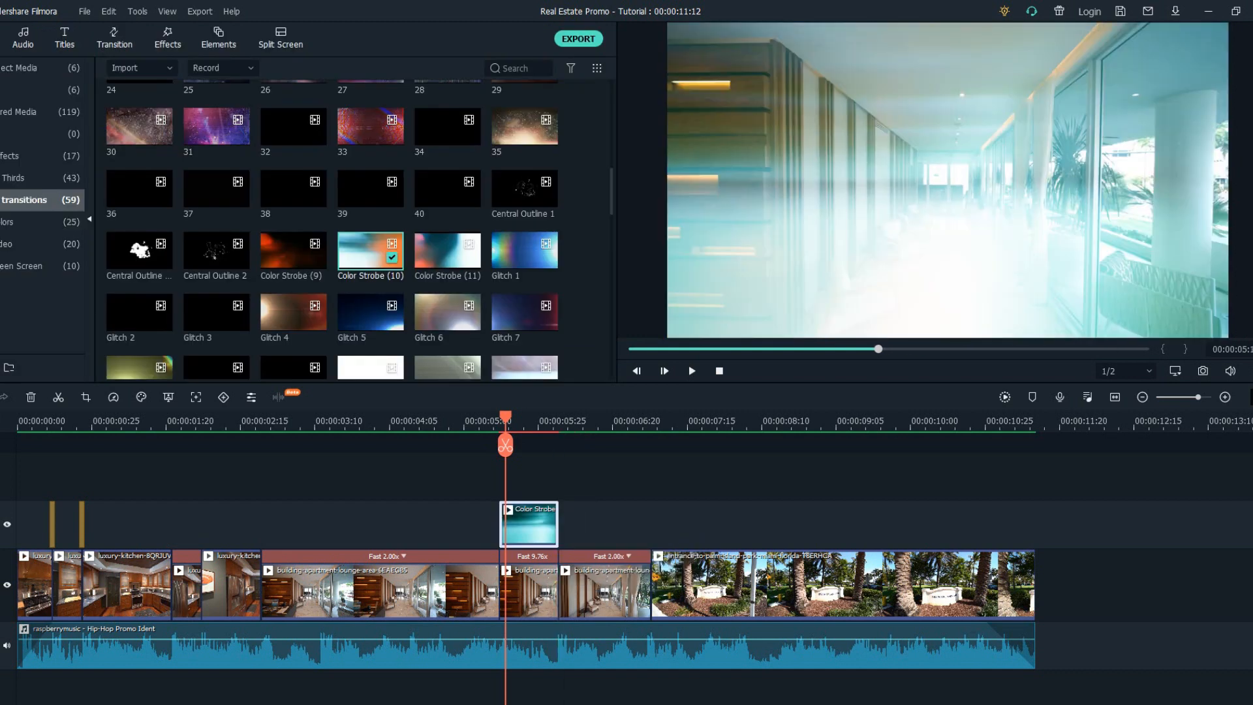
{"action": "key", "text": "ctrl+s"}
- Reapply the Screen blending mode to the trimmed Color Strobe (10) overlay
{"action": "double_click", "coordinate": [529, 524]}
{"action": "left_click", "coordinate": [315, 131]}
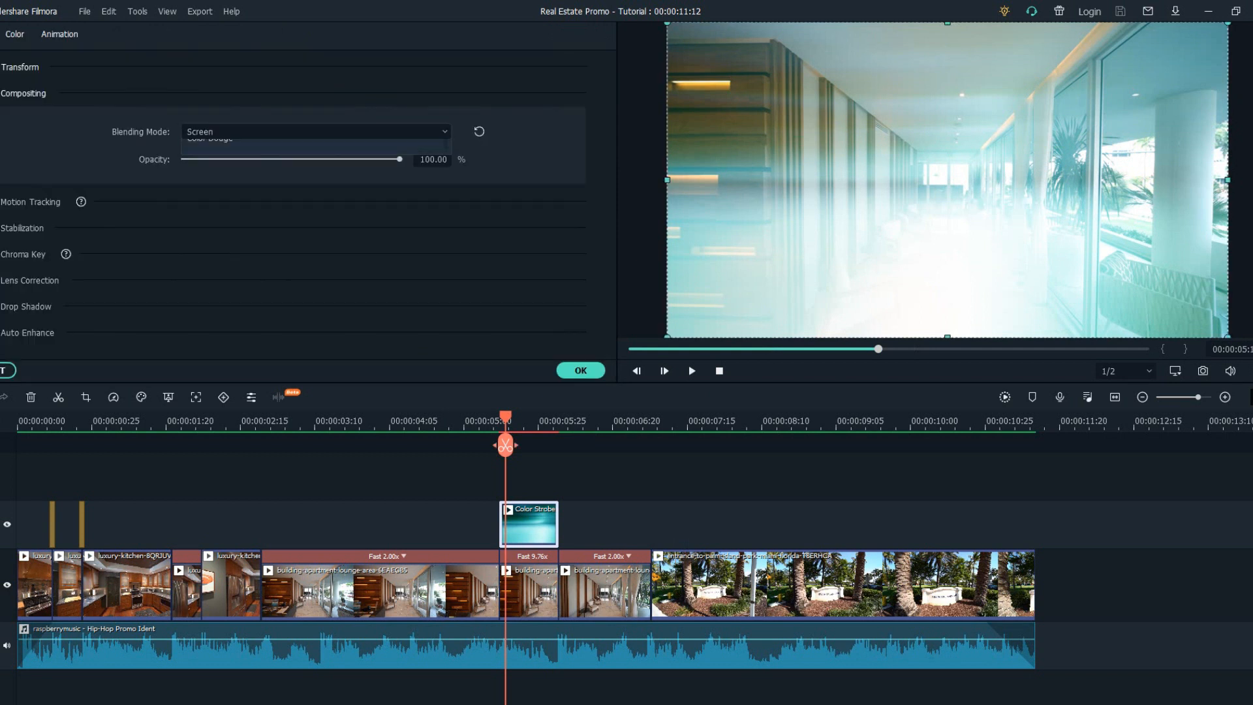
{"action": "left_click", "coordinate": [314, 294]}
{"action": "left_click", "coordinate": [580, 370]}
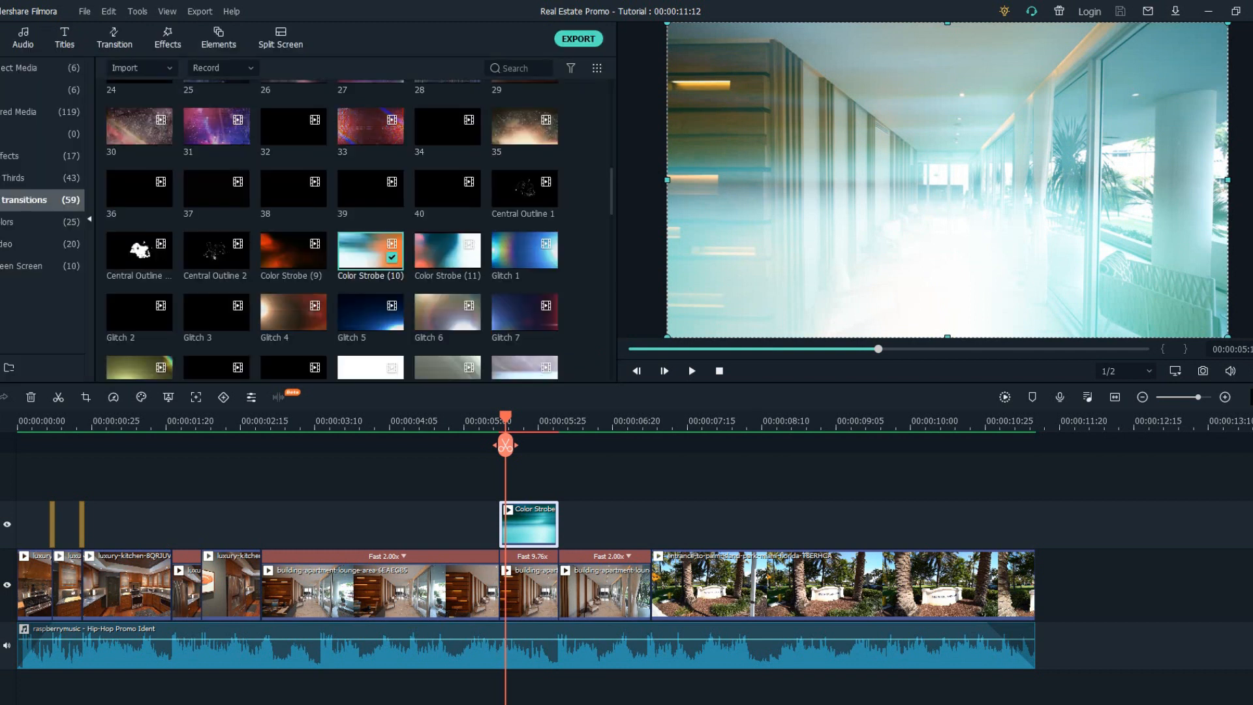
- Apply the B&W Film 3D LUT to the Color Strobe (10) overlay and save the project
{"action": "double_click", "coordinate": [529, 524]}
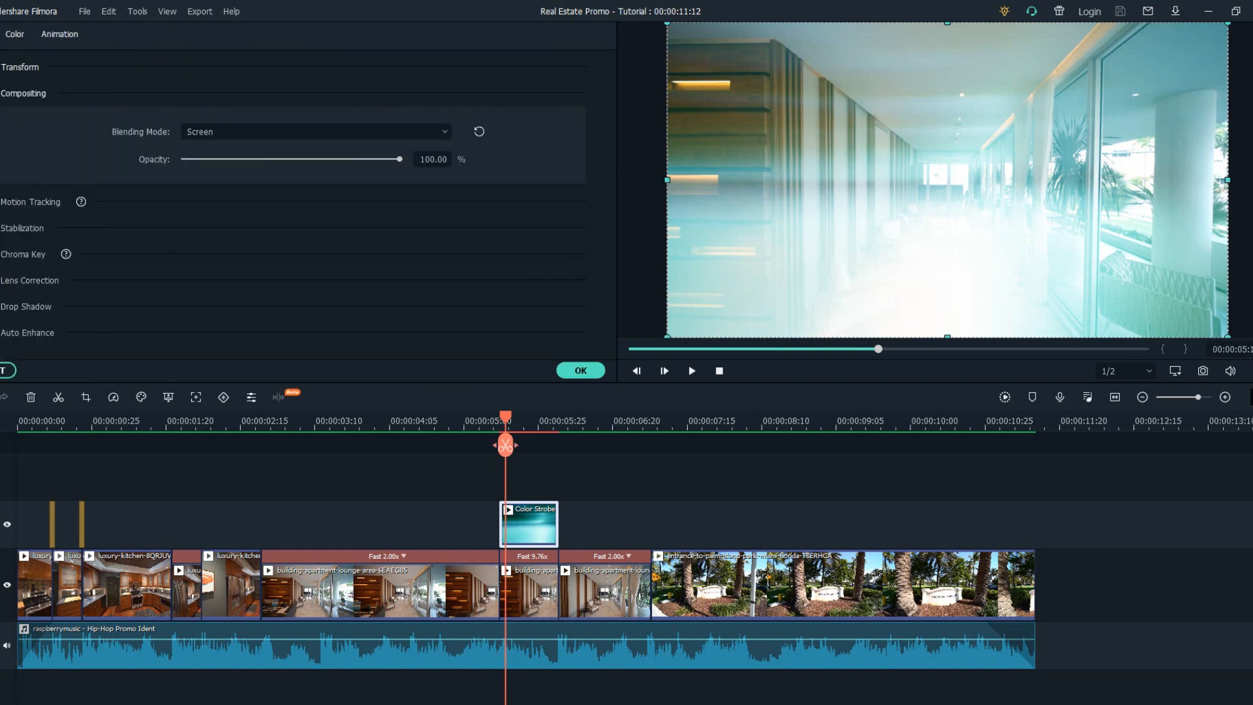
{"action": "left_click", "coordinate": [14, 34]}
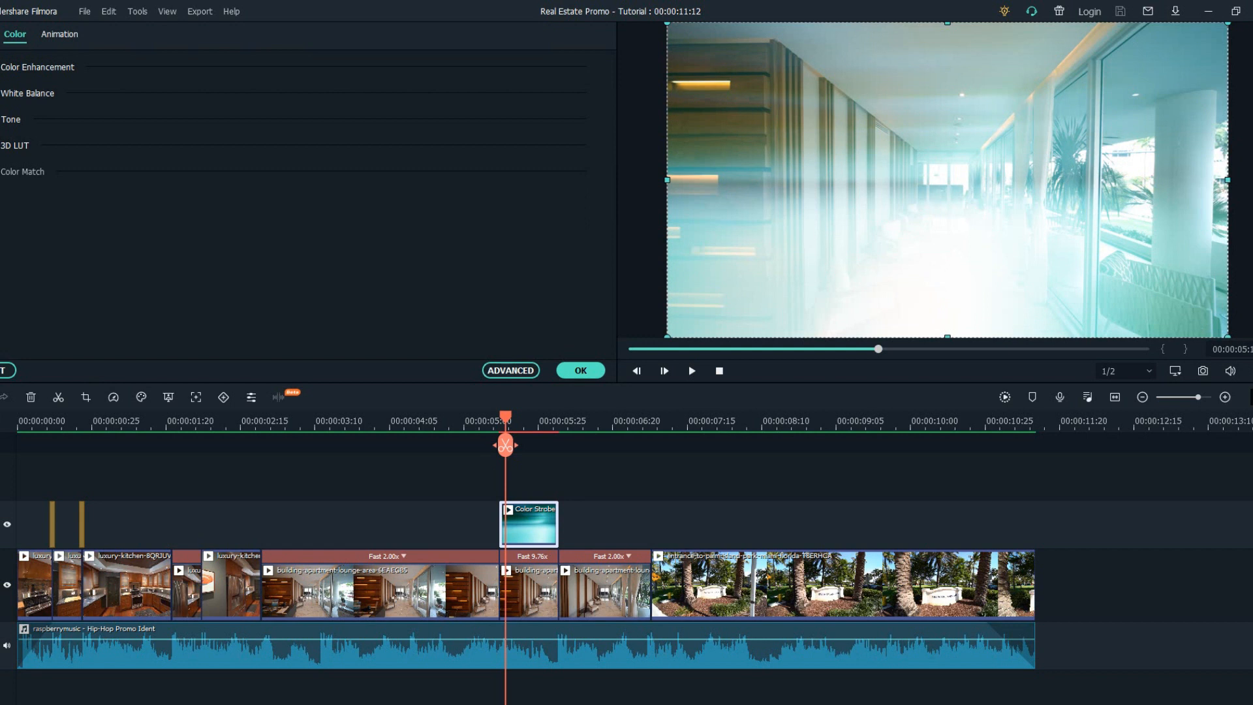
{"action": "left_click", "coordinate": [14, 145]}
{"action": "left_click", "coordinate": [317, 183]}
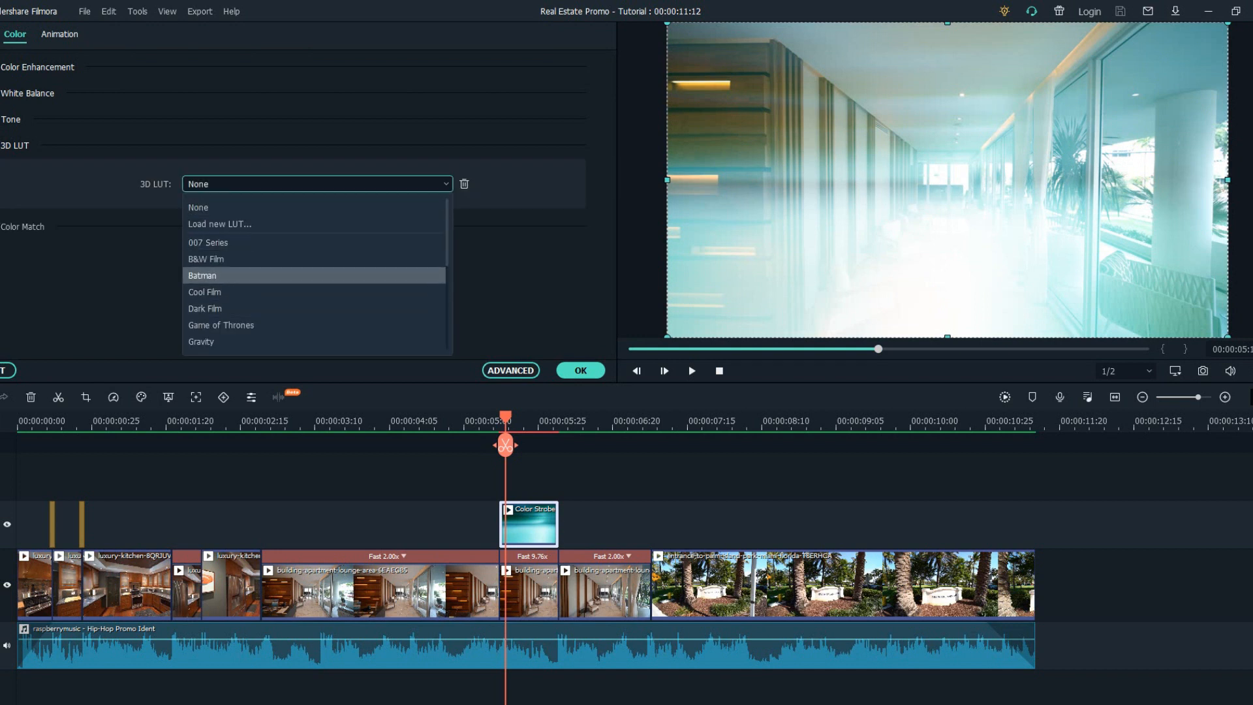
{"action": "left_click", "coordinate": [205, 259]}
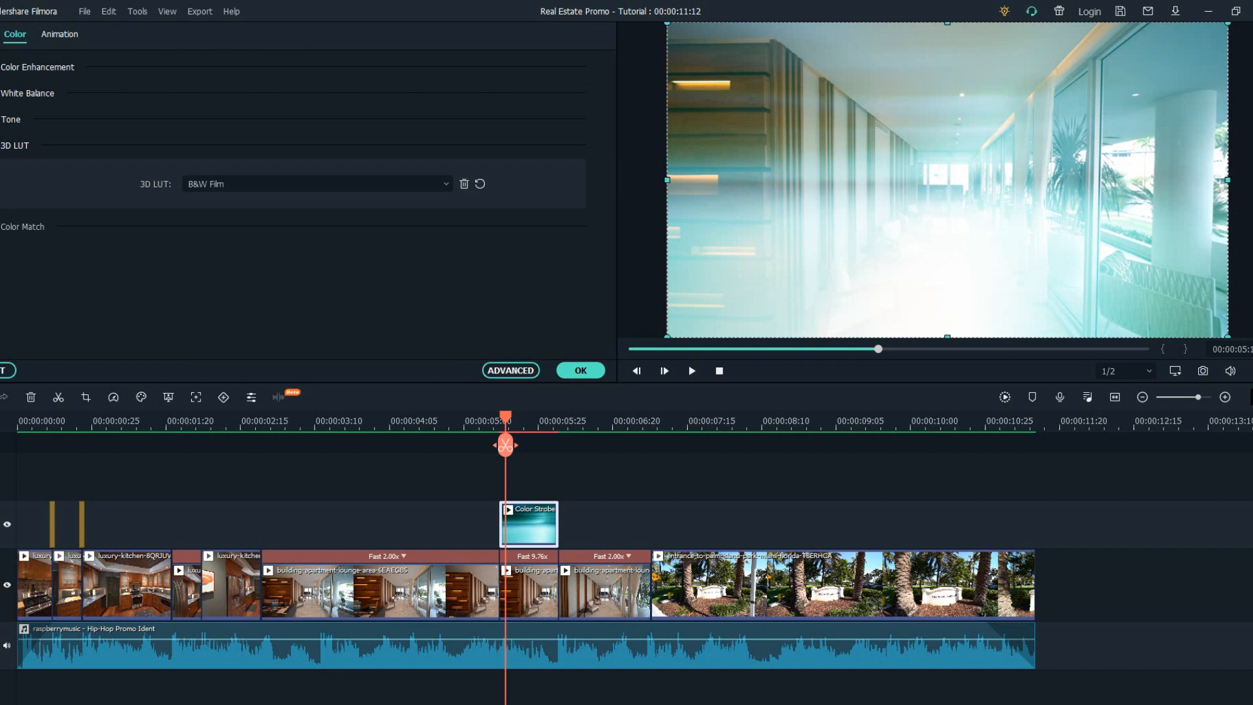
{"action": "left_click", "coordinate": [580, 370]}
{"action": "key", "text": "ctrl+s"}
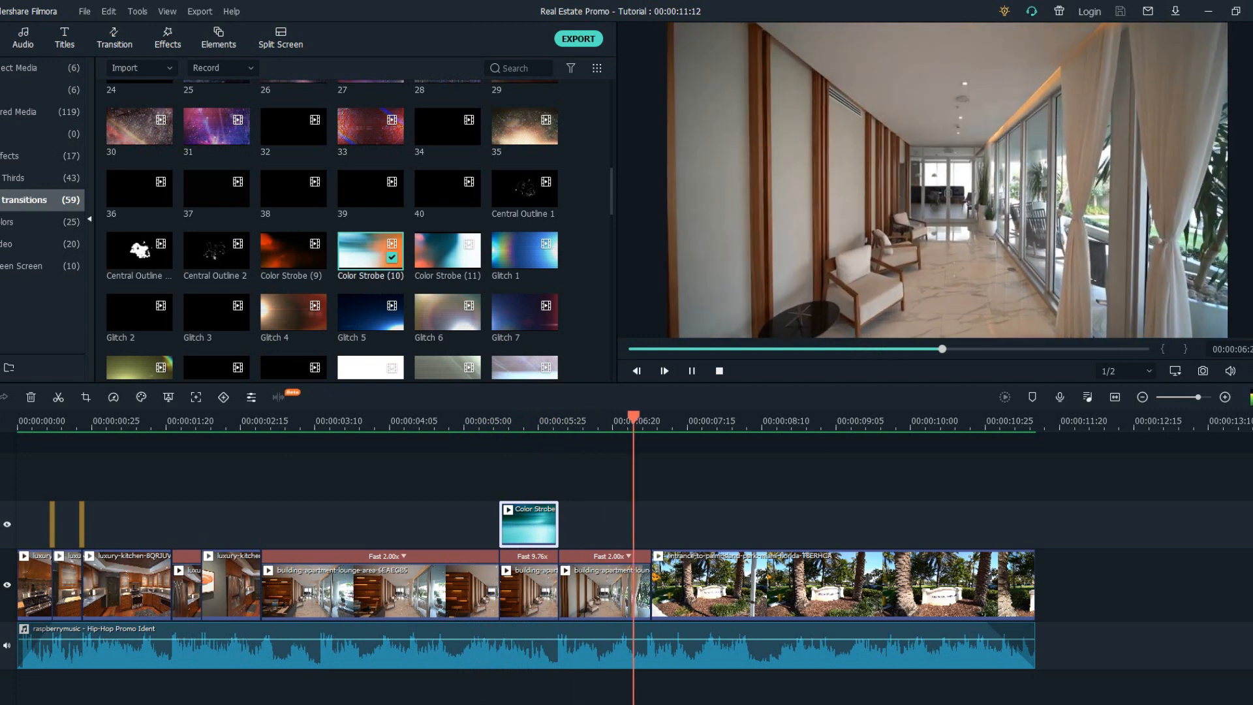
- Add transition overlay 35 on the upper track, starting with the last kitchen segment
{"action": "key", "text": "space"}
{"action": "key", "text": "ctrl+minus"}
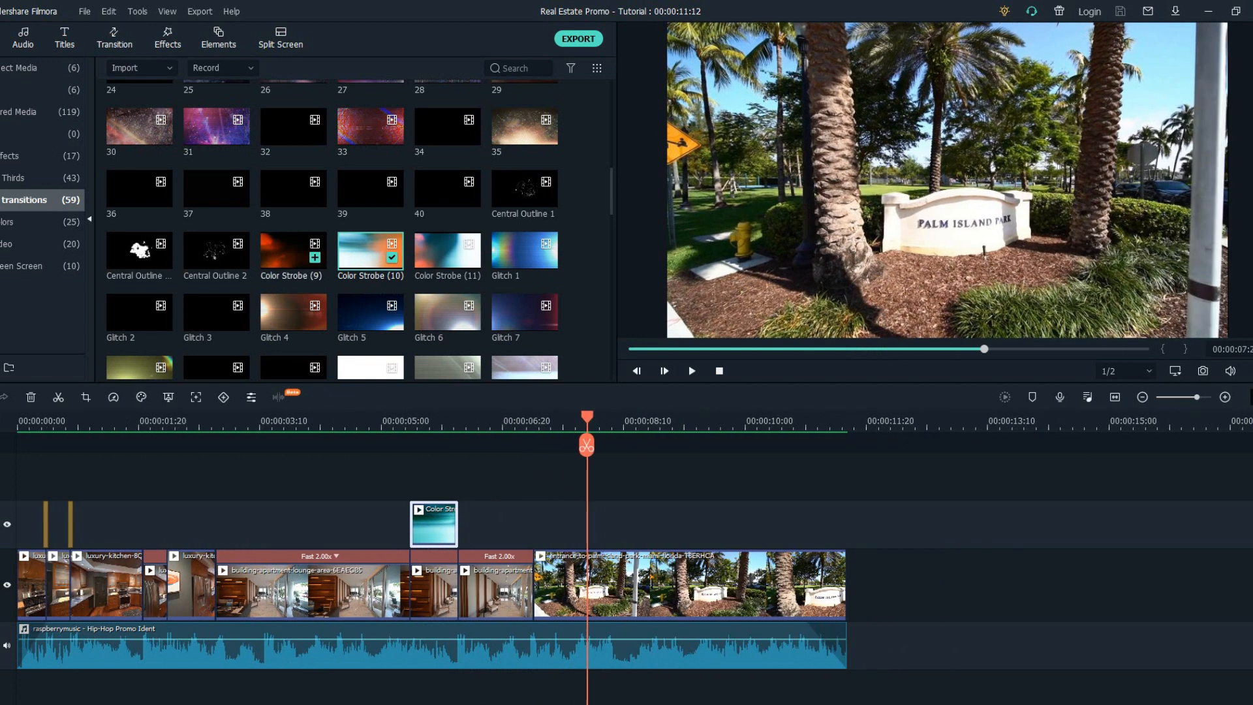
{"action": "left_click_drag", "start_coordinate": [524, 126], "coordinate": [240, 523]}
{"action": "left_click", "coordinate": [203, 421]}
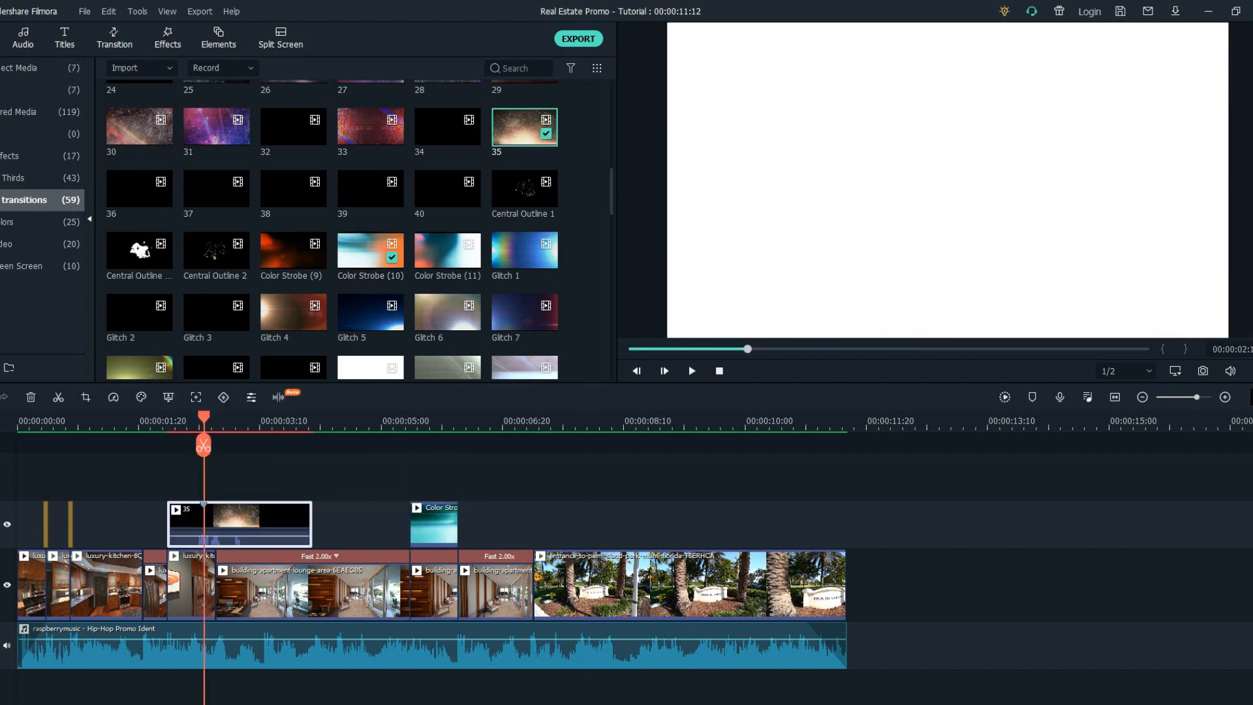
- Set overlay 35's blending mode to Screen and play the timeline from just before the overlay
{"action": "double_click", "coordinate": [240, 524]}
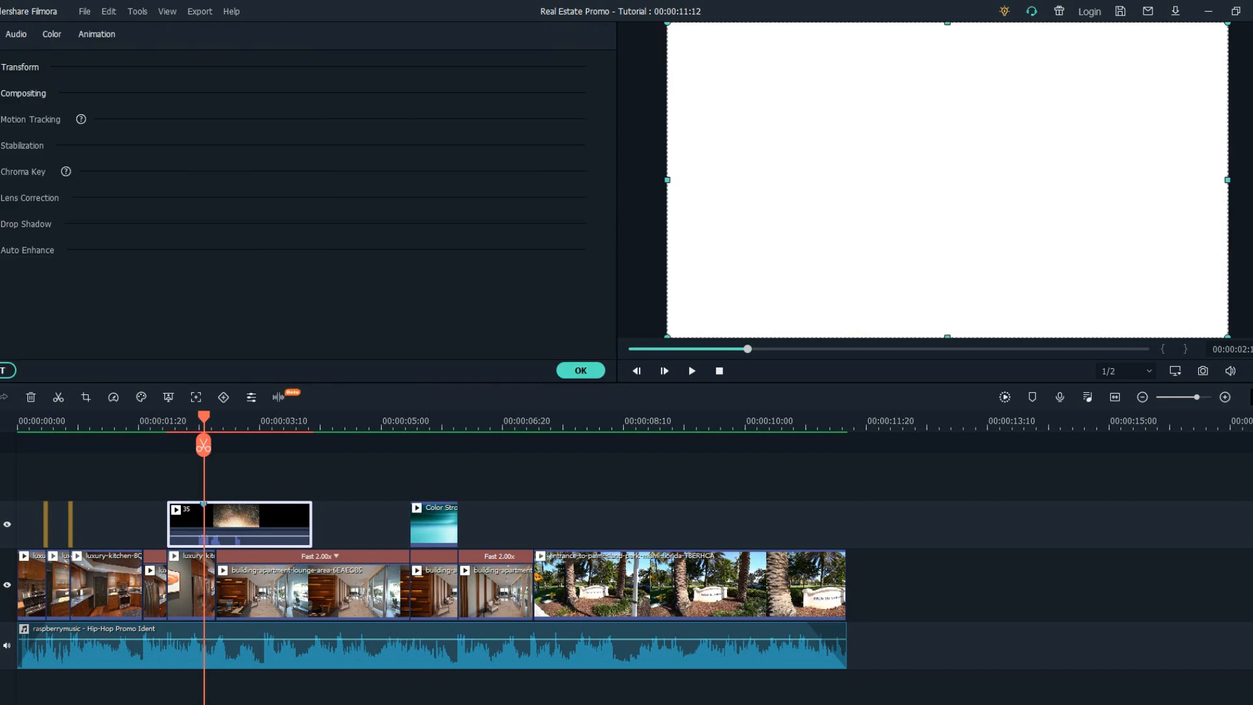
{"action": "left_click", "coordinate": [22, 93]}
{"action": "left_click", "coordinate": [315, 131]}
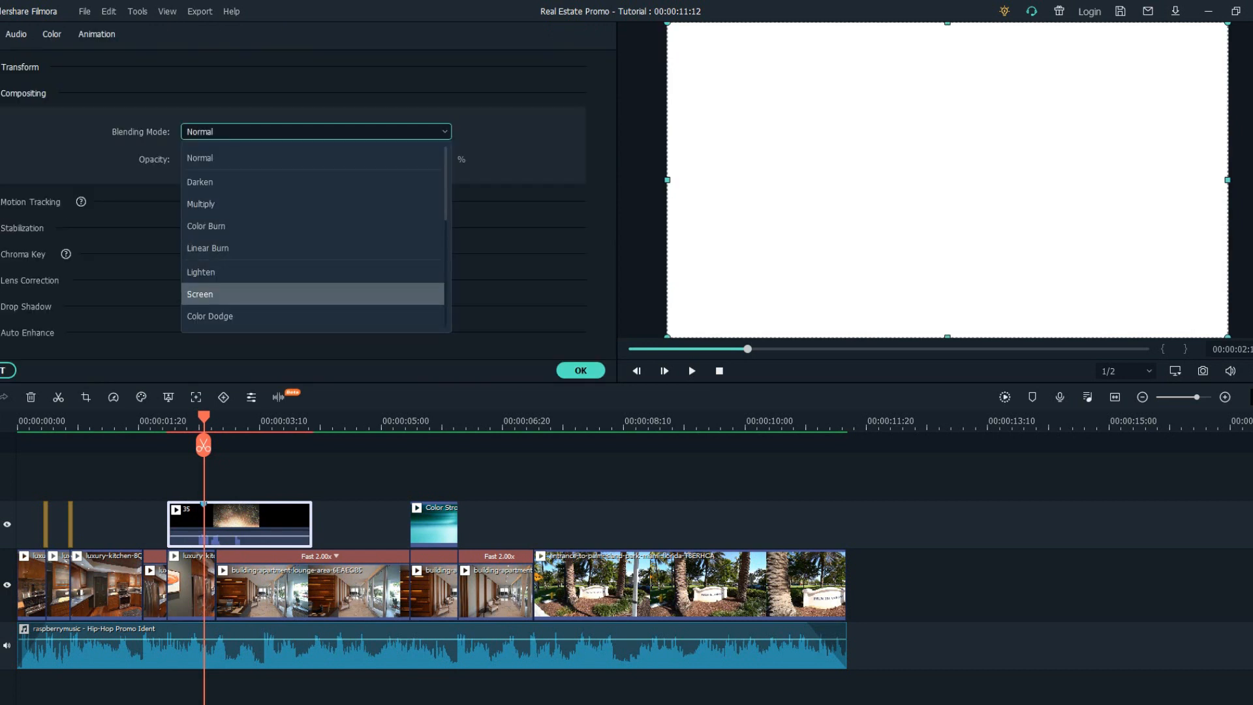
{"action": "left_click", "coordinate": [200, 293]}
{"action": "left_click", "coordinate": [581, 370]}
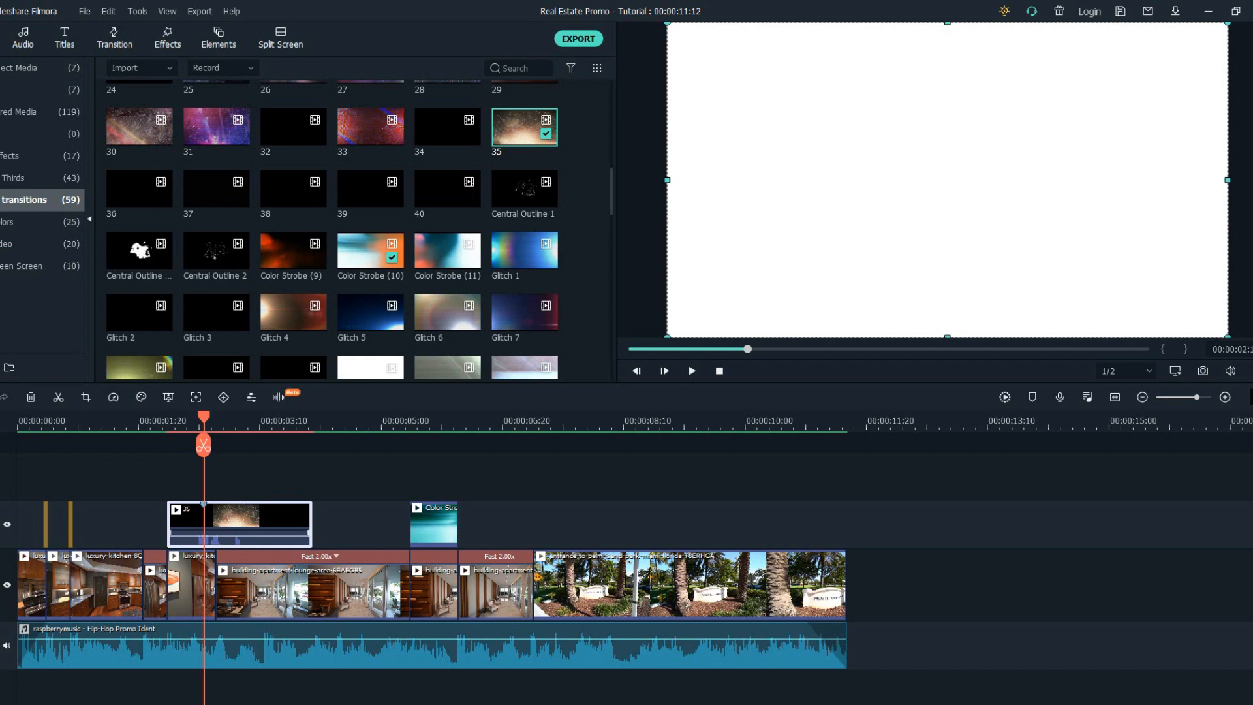
{"action": "left_click_drag", "start_coordinate": [204, 445], "coordinate": [165, 445]}
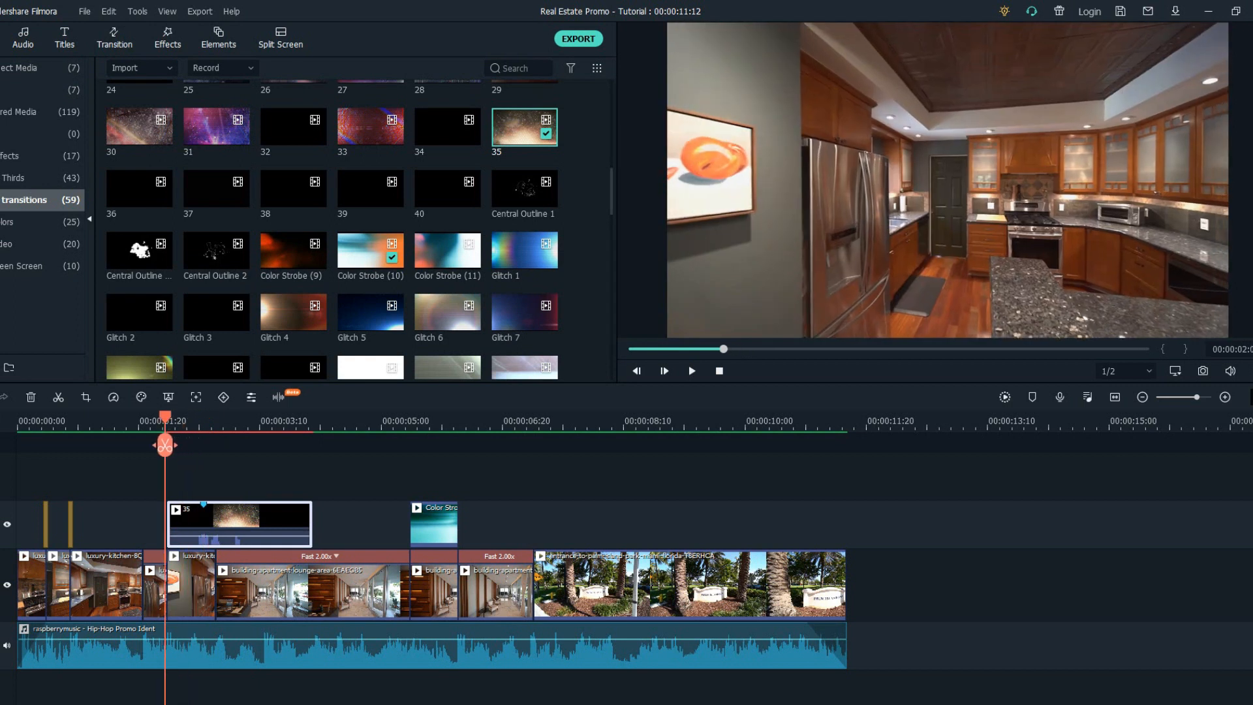
{"action": "key", "text": "space"}
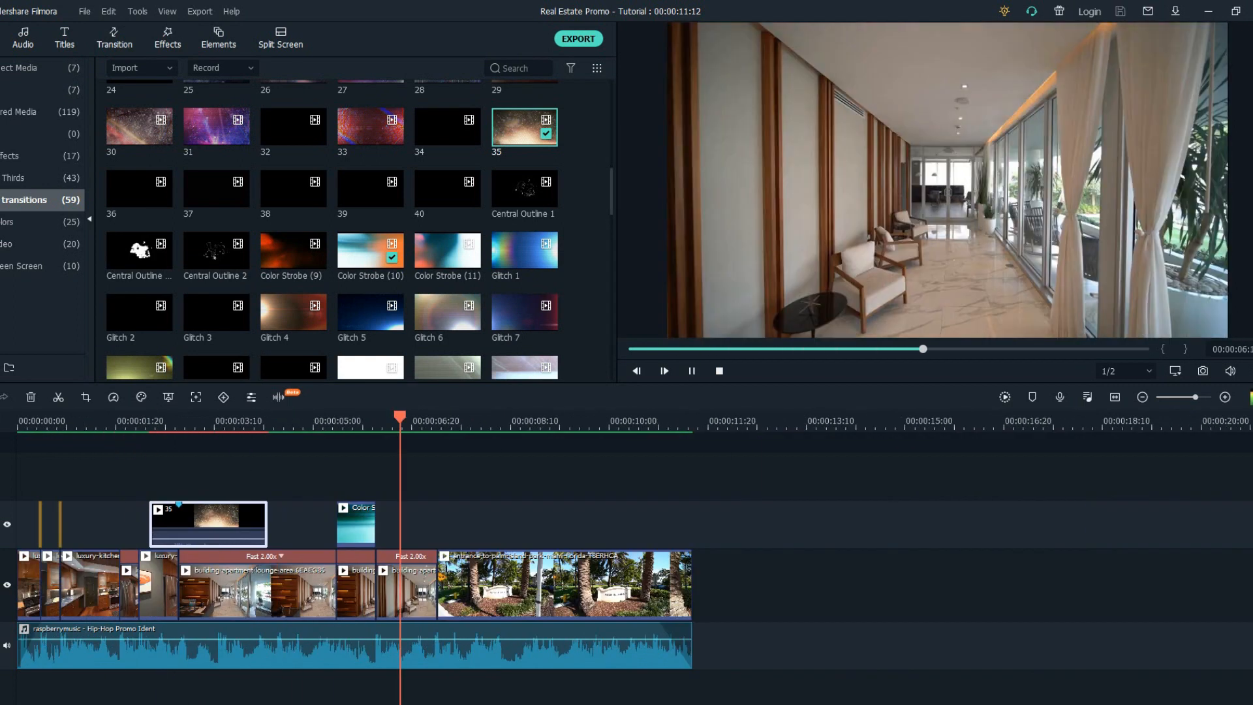
- Use the Warp Zoom 3 transition between the last lounge segment and the entrance clip
{"action": "left_click", "coordinate": [114, 38]}
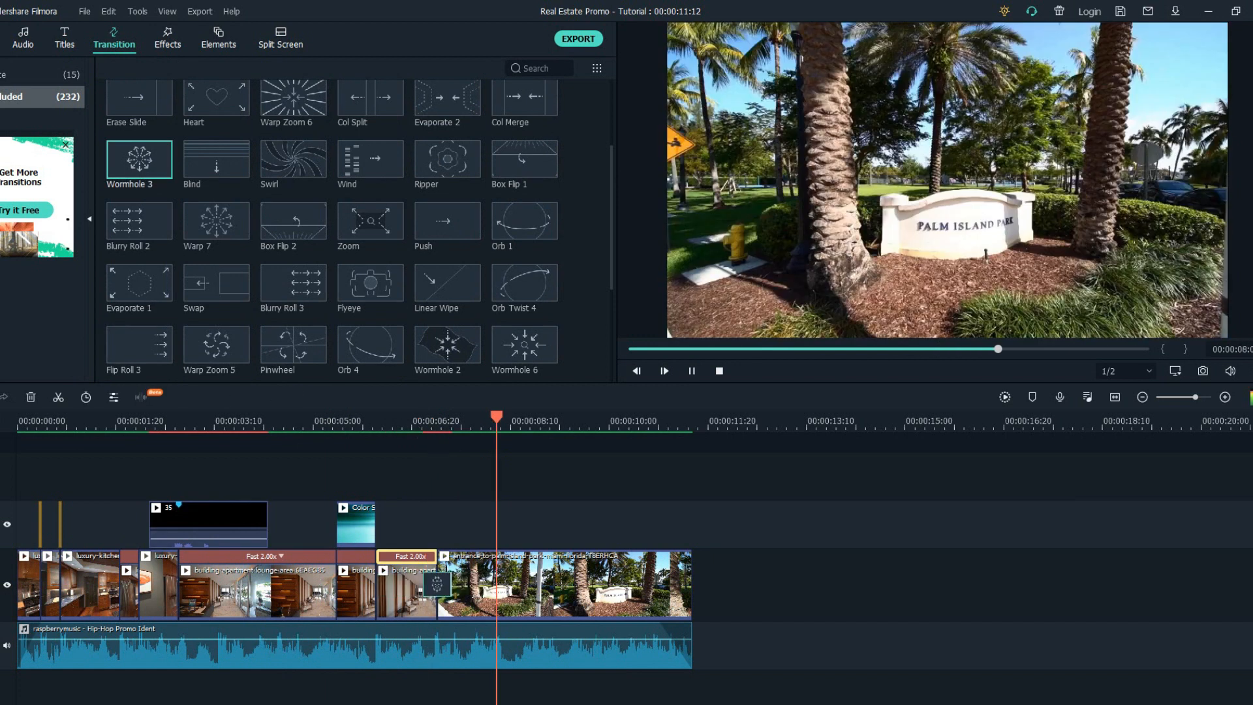
{"action": "scroll", "coordinate": [332, 222], "scroll_direction": "up", "scroll_amount": 2}
{"action": "left_click", "coordinate": [524, 130]}
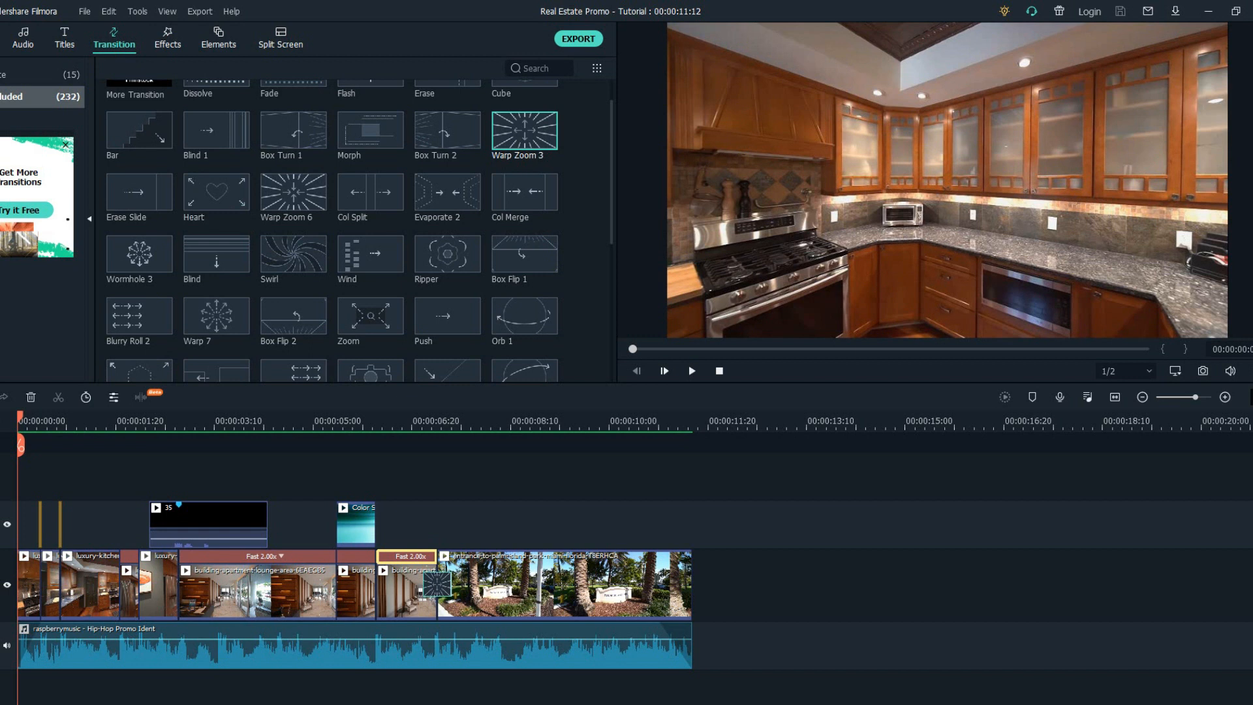
- Add Title 38 at the timeline's start on a new track above the overlays and open it for editing
{"action": "left_click", "coordinate": [2, 38]}
{"action": "left_click", "coordinate": [30, 68]}
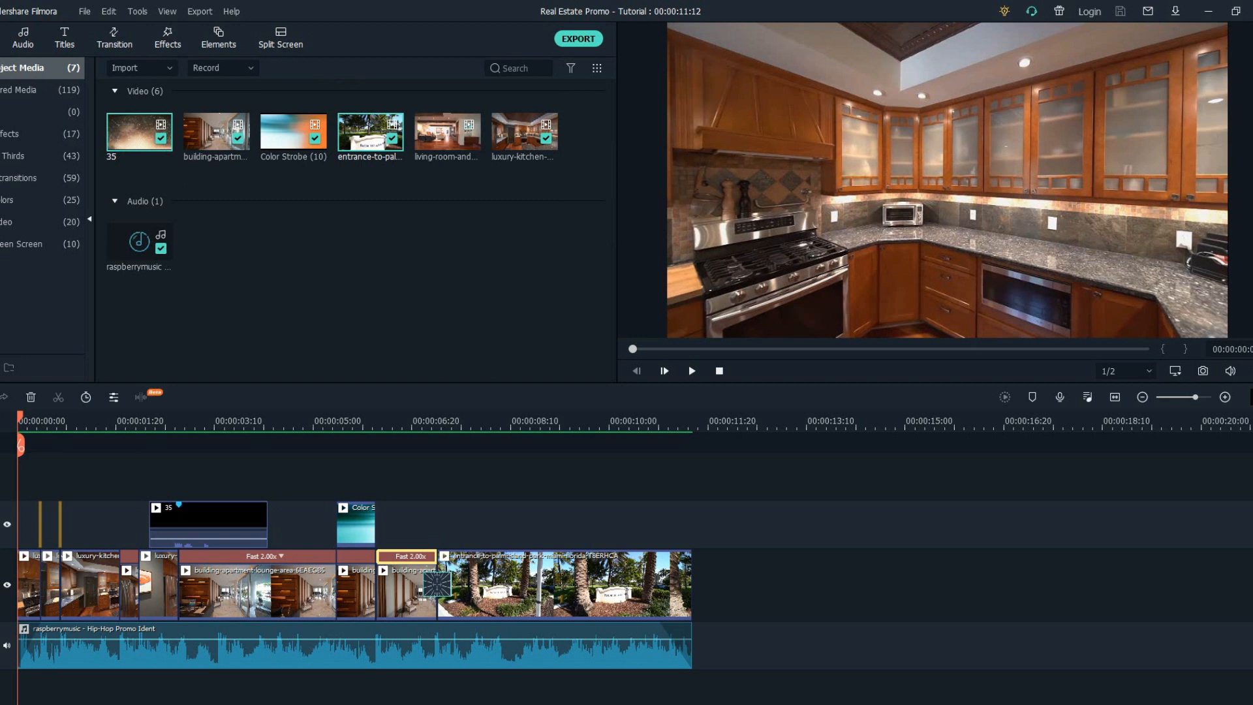
{"action": "left_click", "coordinate": [64, 39]}
{"action": "left_click_drag", "start_coordinate": [139, 110], "coordinate": [165, 504]}
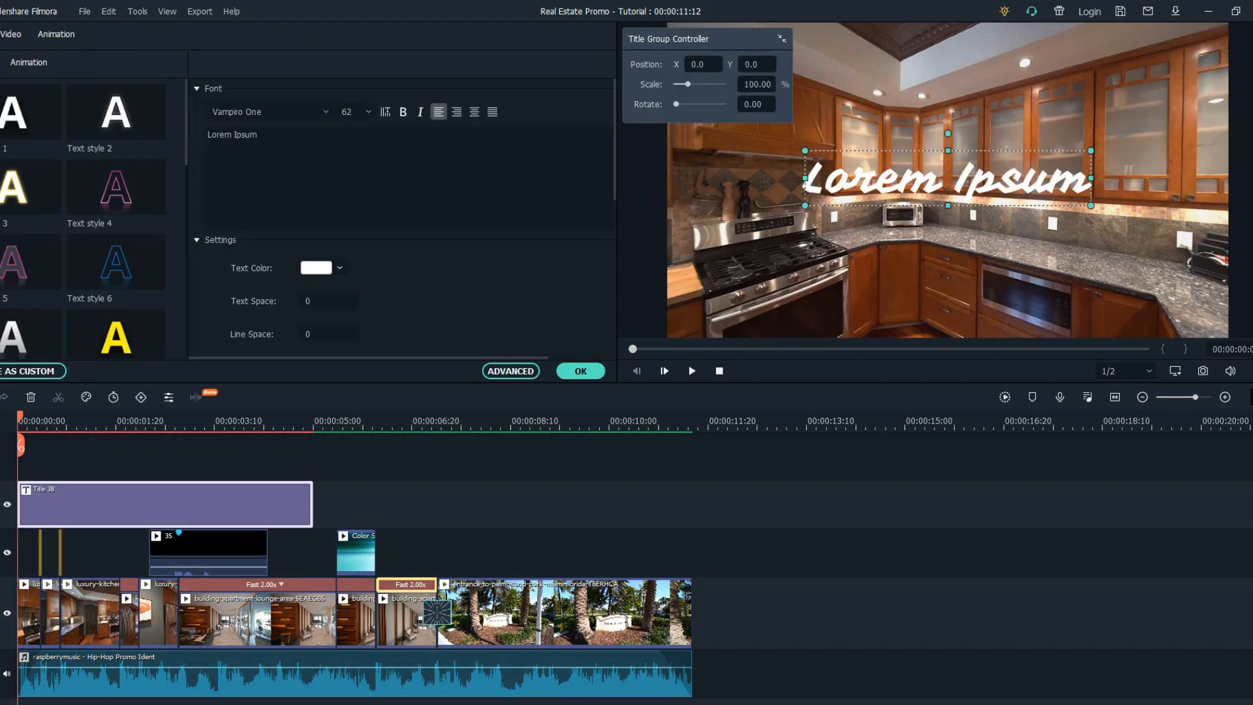
- Set the title's font to Arial Negreta and centre-align its text
{"action": "left_click", "coordinate": [267, 112]}
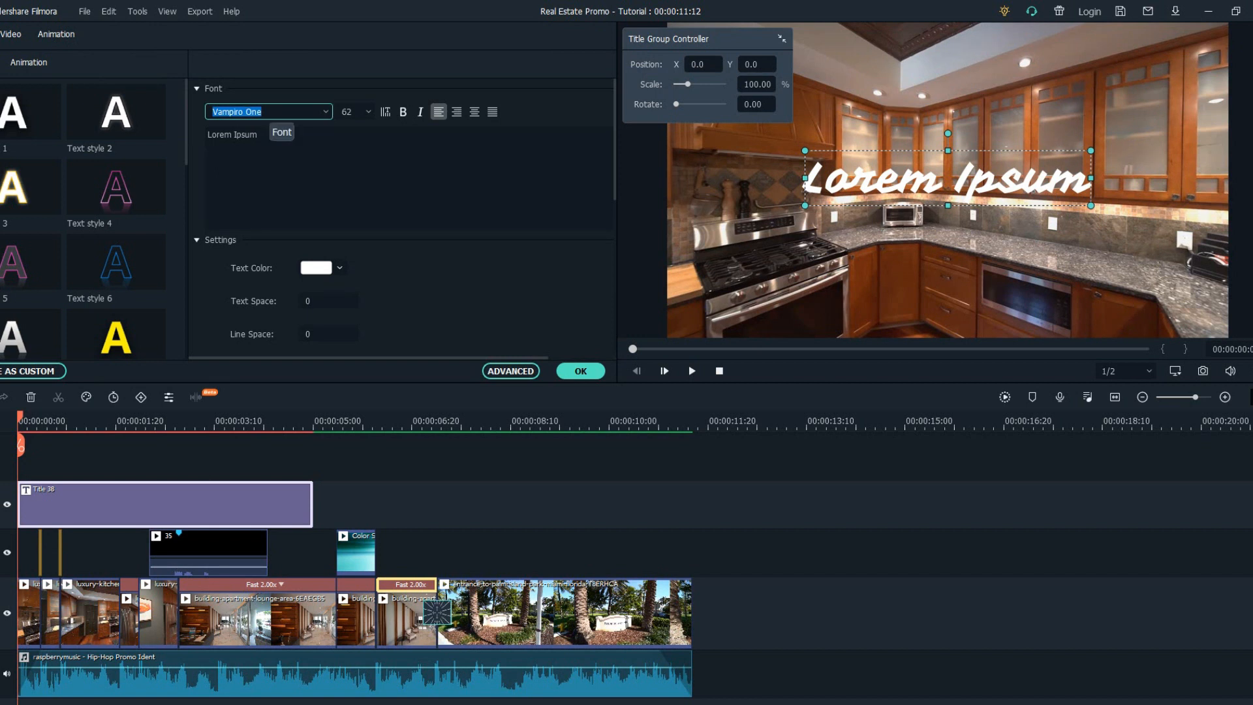
{"action": "type", "text": "ara"}
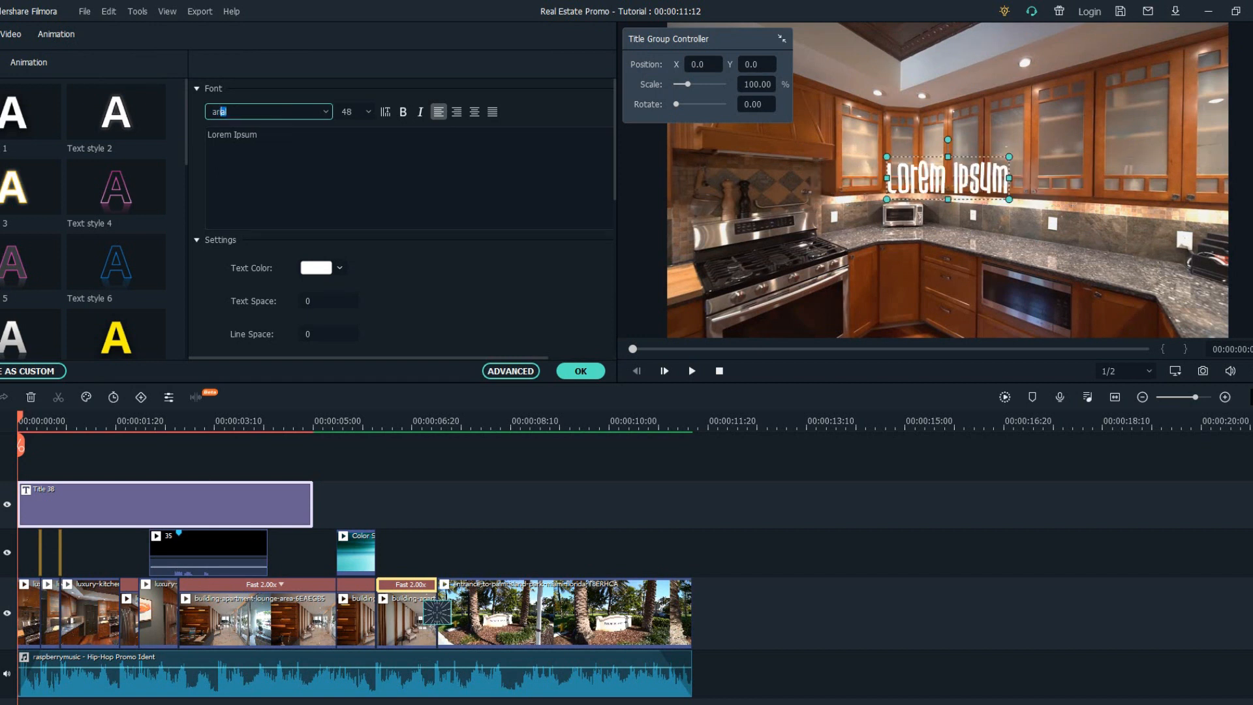
{"action": "key", "text": "Return"}
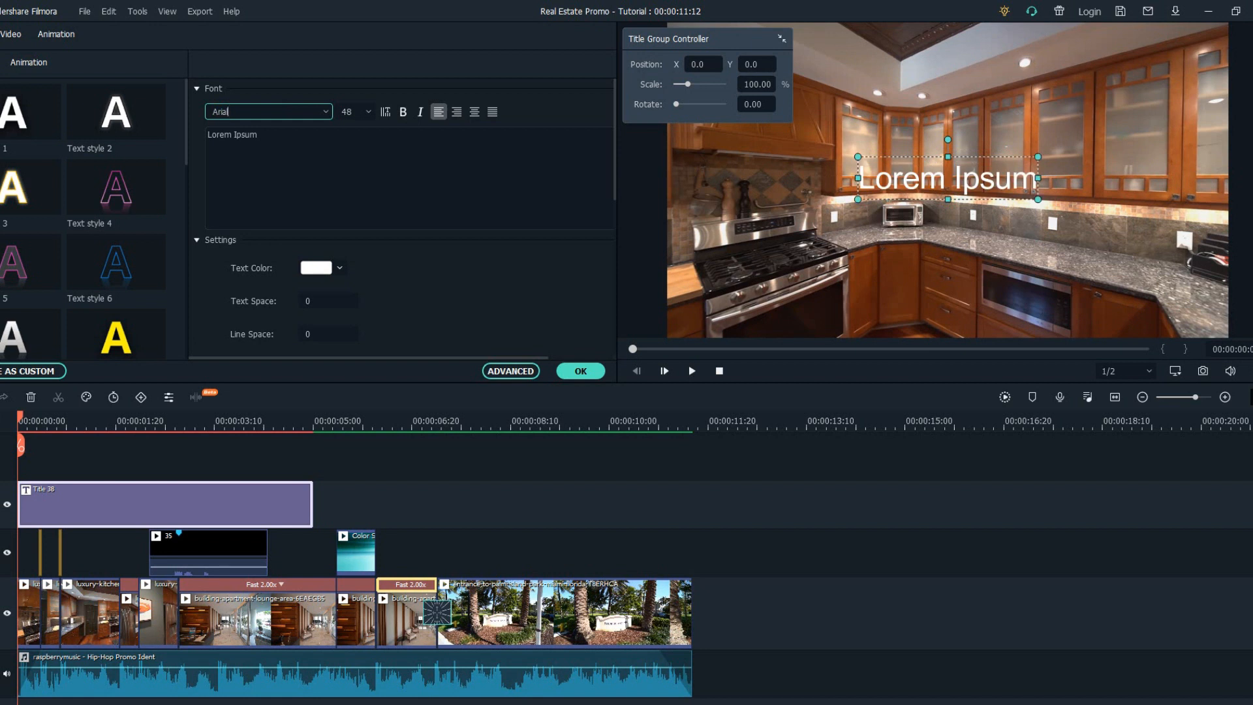
{"action": "key", "text": "Down"}
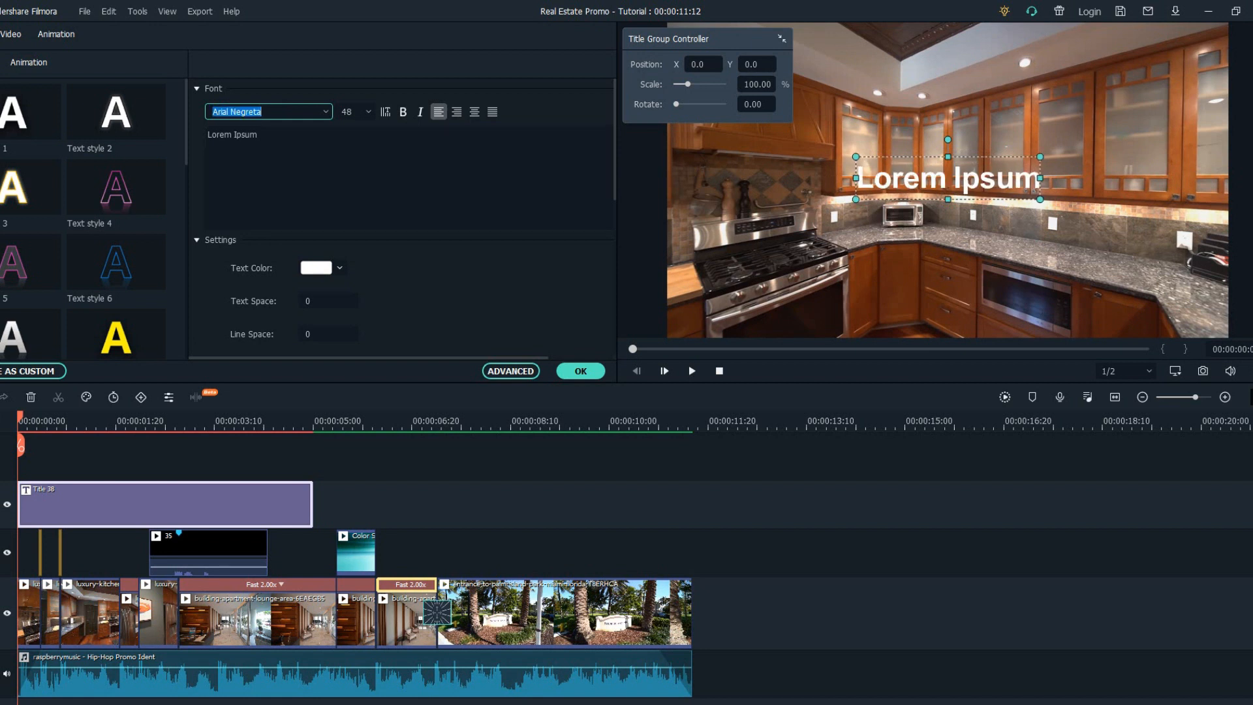
{"action": "left_click", "coordinate": [474, 111]}
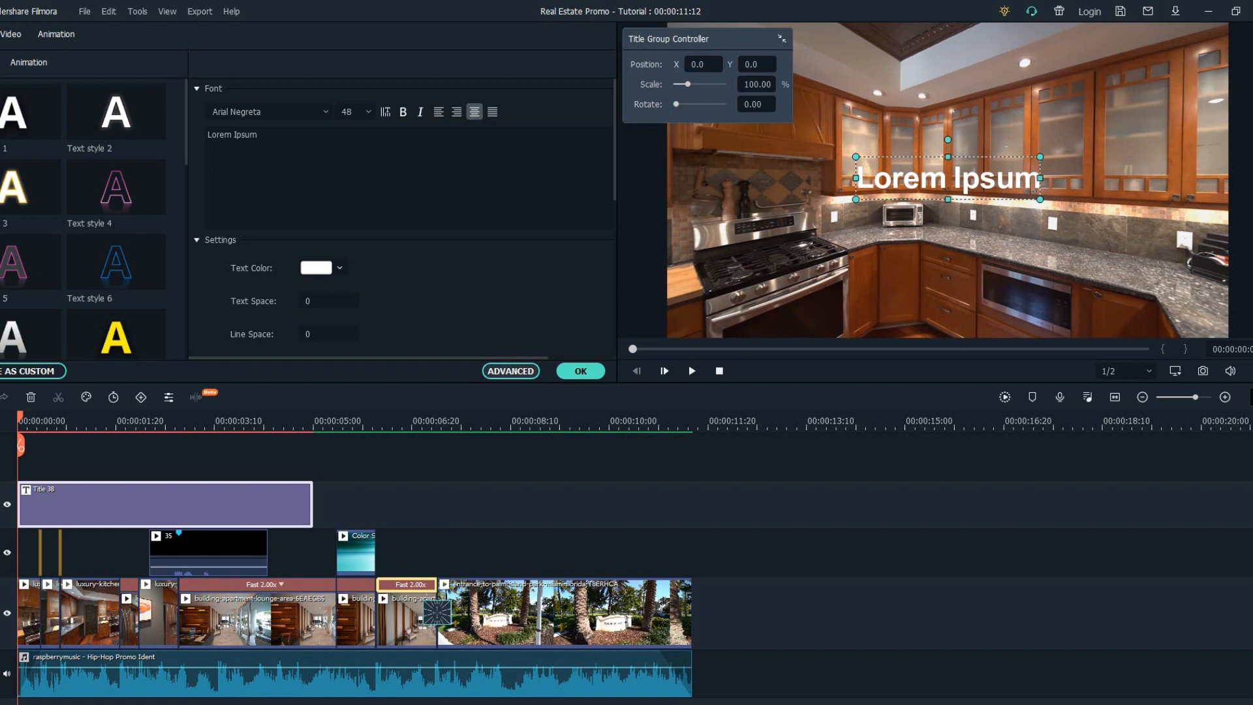
- In the advanced text editor, set the title to No Animation and move its text to the lower part of the frame
{"action": "left_click", "coordinate": [511, 370]}
{"action": "left_click_drag", "start_coordinate": [487, 501], "coordinate": [462, 501]}
{"action": "left_click", "coordinate": [333, 169]}
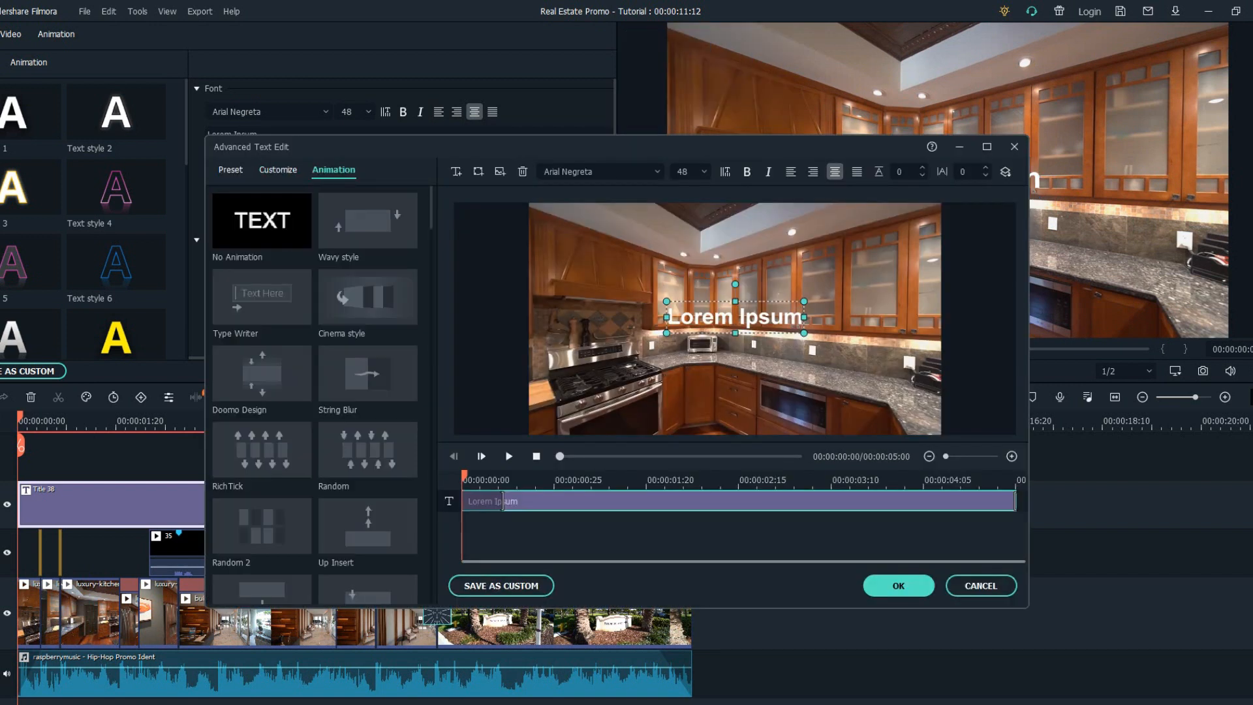
{"action": "double_click", "coordinate": [261, 220]}
{"action": "left_click_drag", "start_coordinate": [734, 316], "coordinate": [735, 390]}
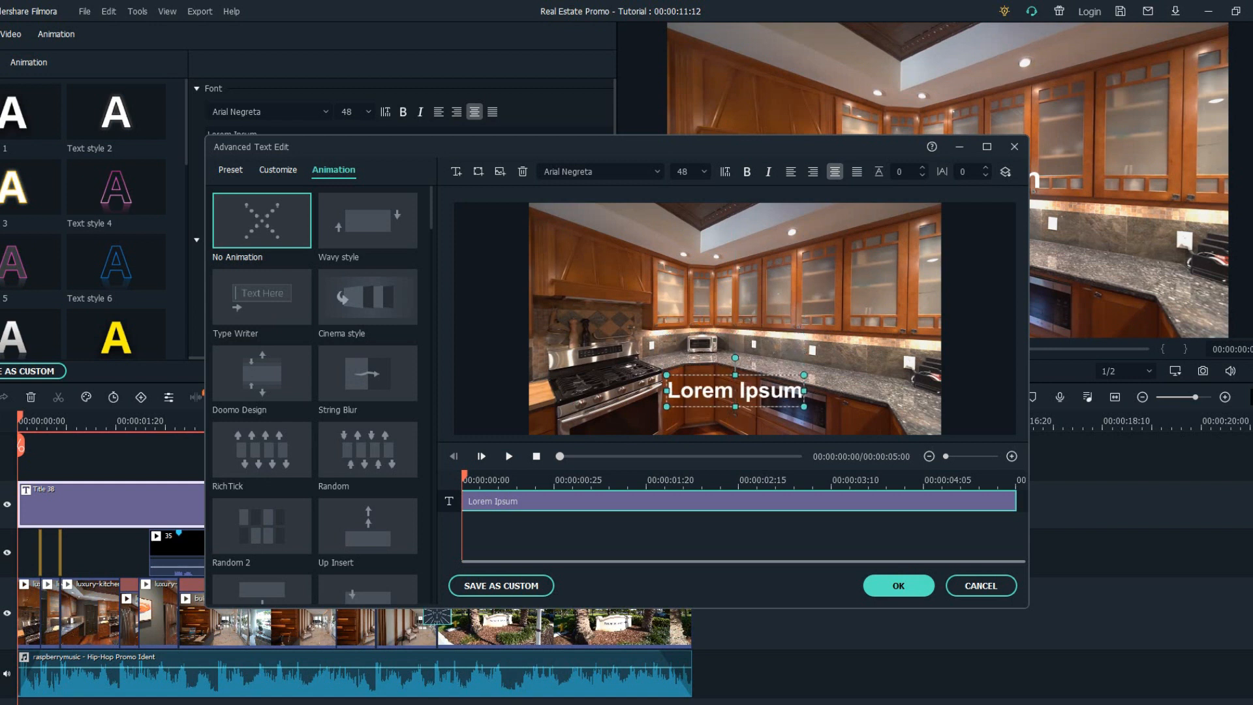
- Replace the title's placeholder text with "ARE YOU LOOKING FOR"
{"action": "left_click", "coordinate": [230, 169]}
{"action": "left_click", "coordinate": [277, 169]}
{"action": "left_click", "coordinate": [281, 229]}
{"action": "key", "text": "ctrl+a"}
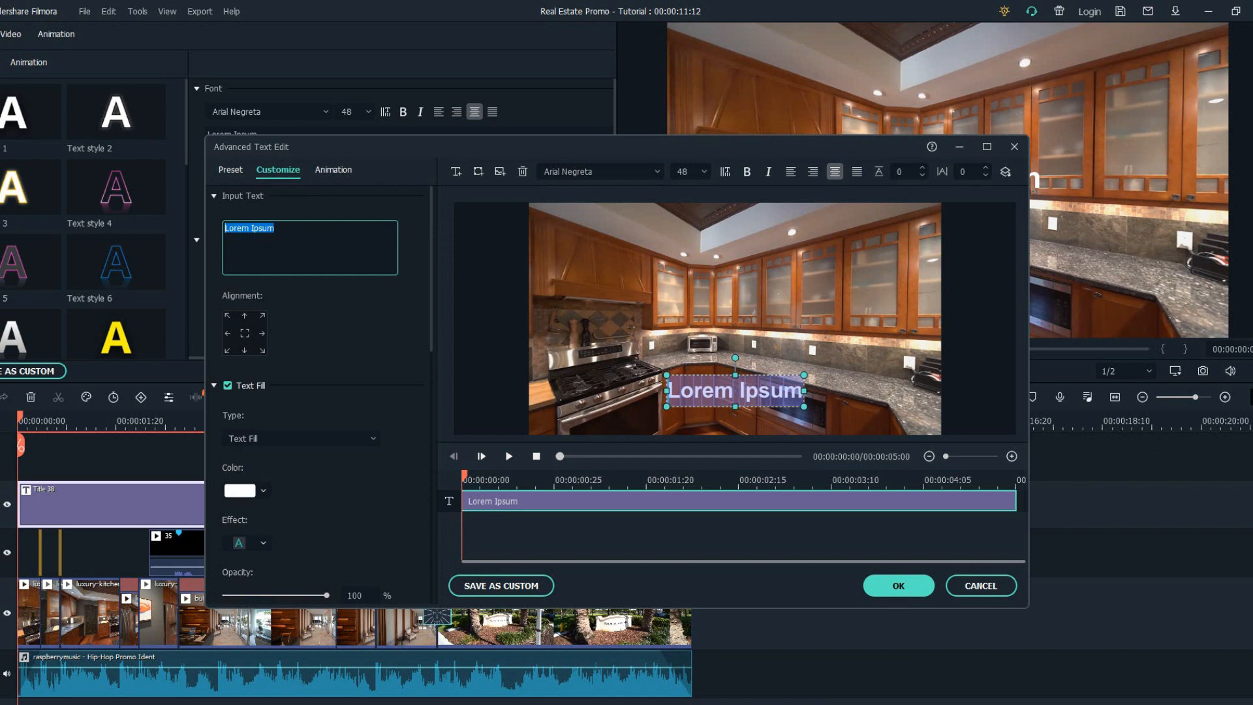
{"action": "type", "text": "ARE Y"}
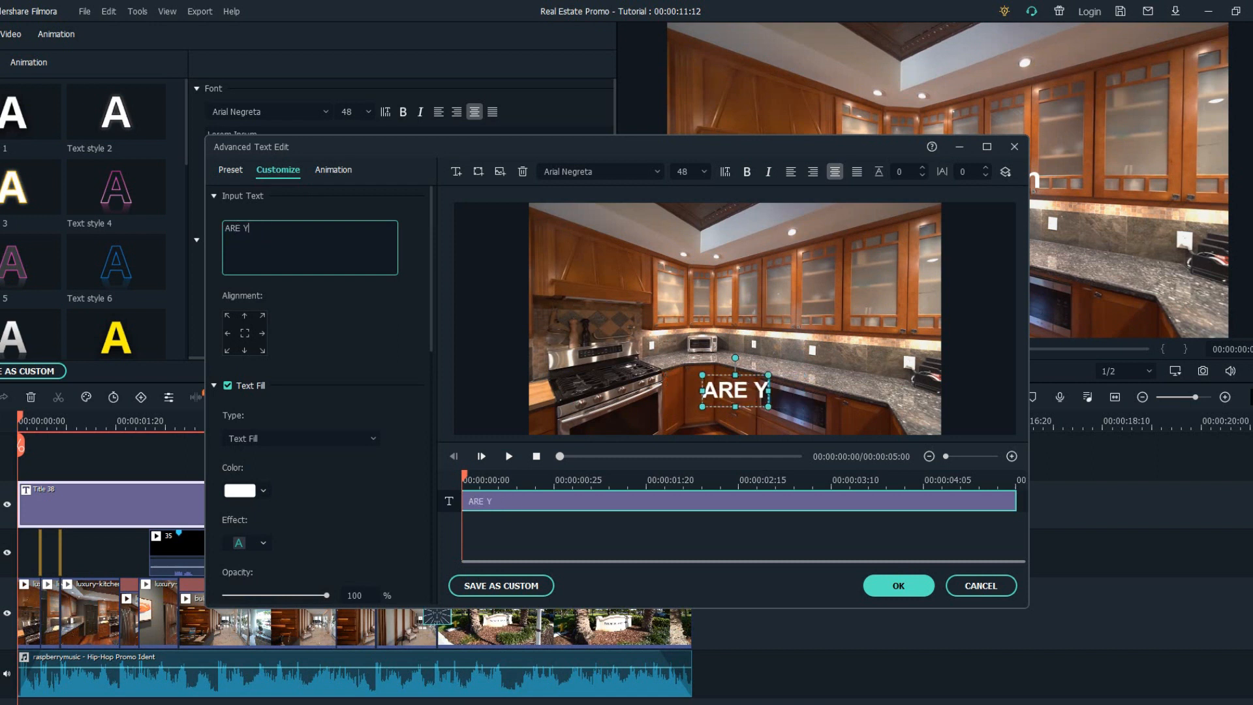
{"action": "type", "text": "OU LOOKING FOR"}
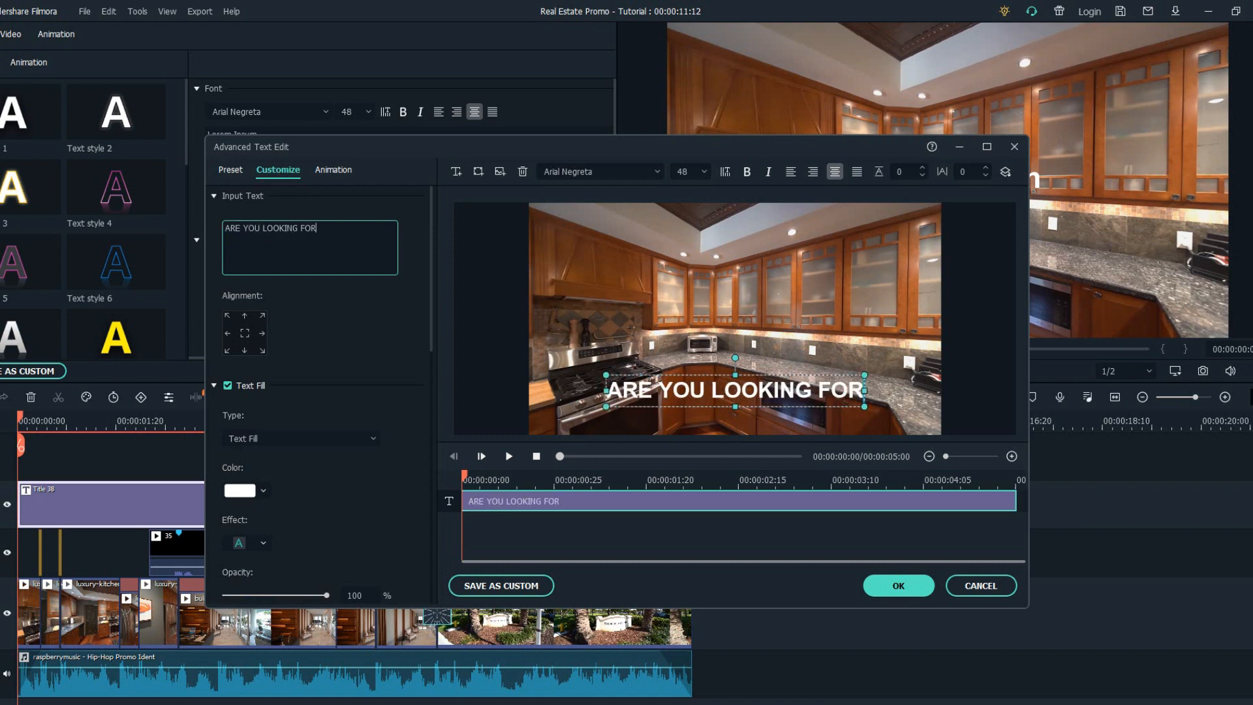
{"action": "left_click", "coordinate": [457, 171]}
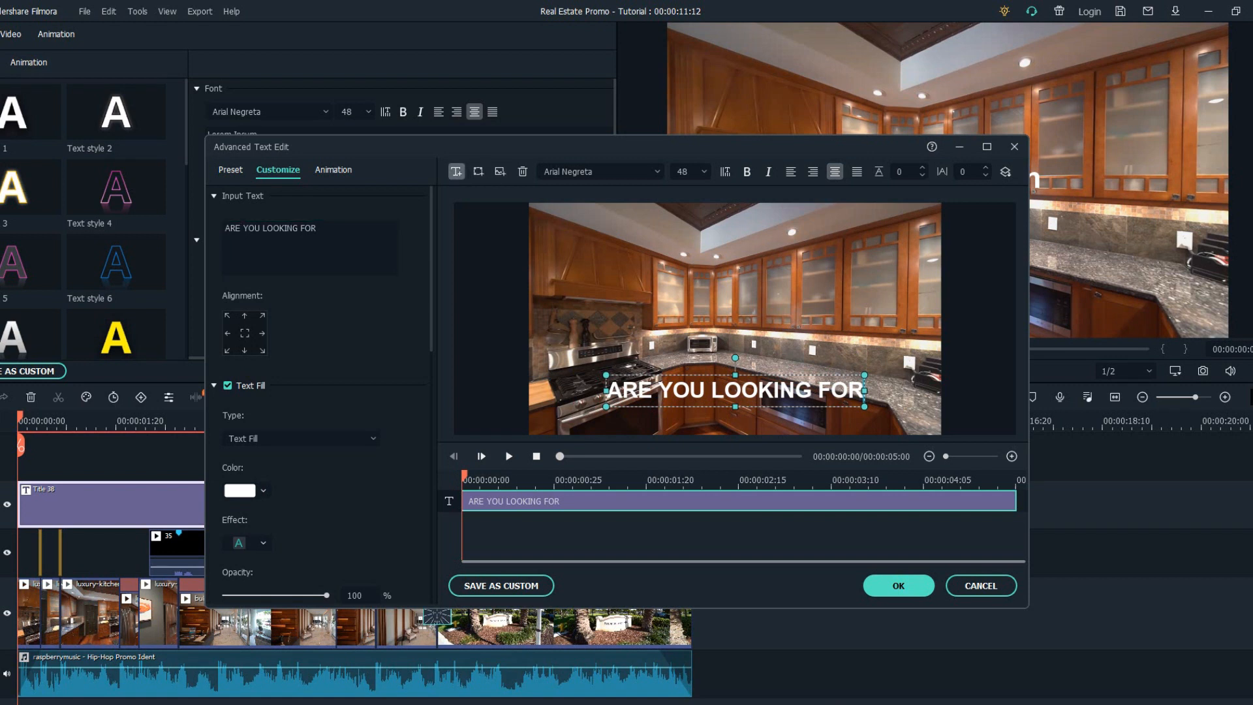
{"action": "key", "text": "Delete"}
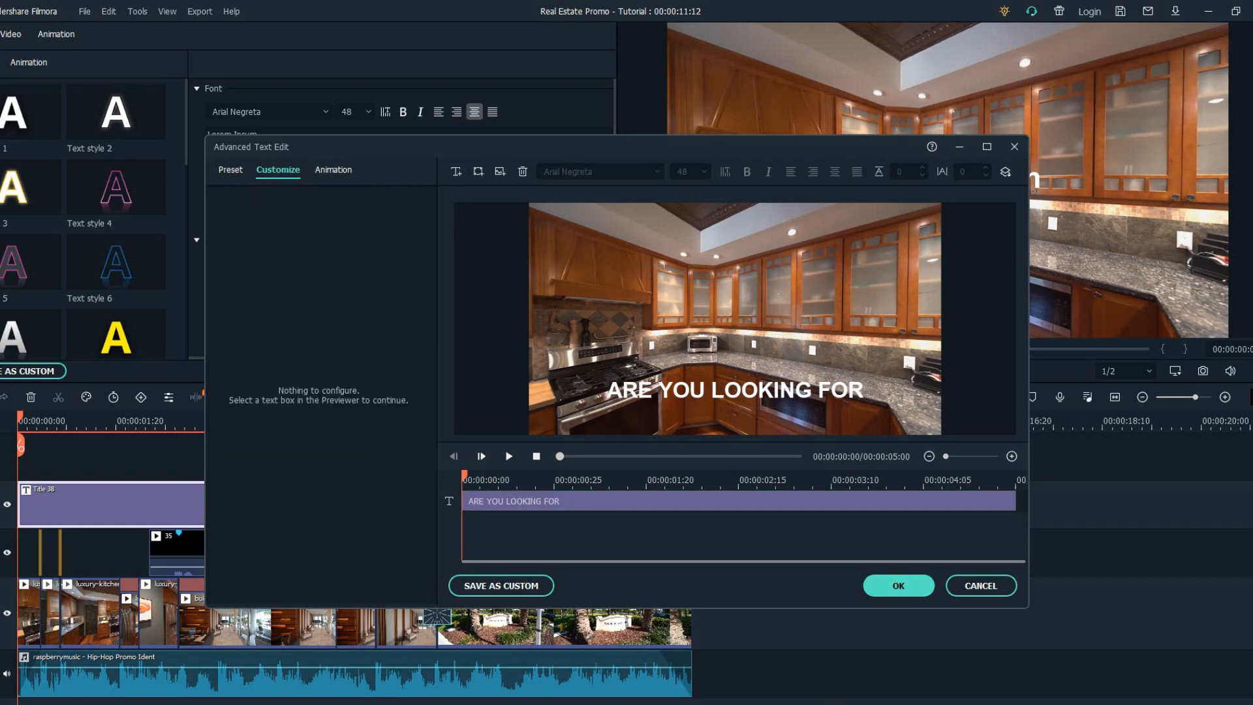
{"action": "left_click", "coordinate": [500, 171]}
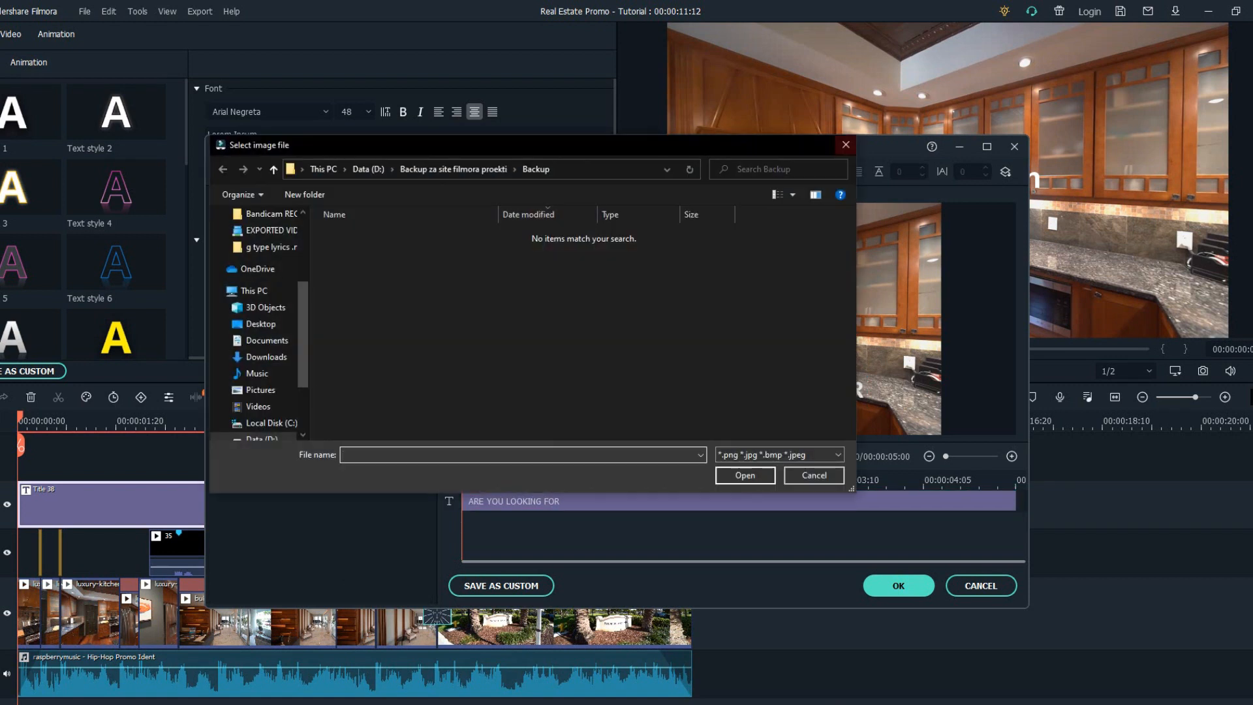
{"action": "left_click", "coordinate": [846, 144]}
- Add a rectangular shape with text to the title and turn off its text shadow
{"action": "left_click", "coordinate": [479, 171]}
{"action": "left_click", "coordinate": [496, 245]}
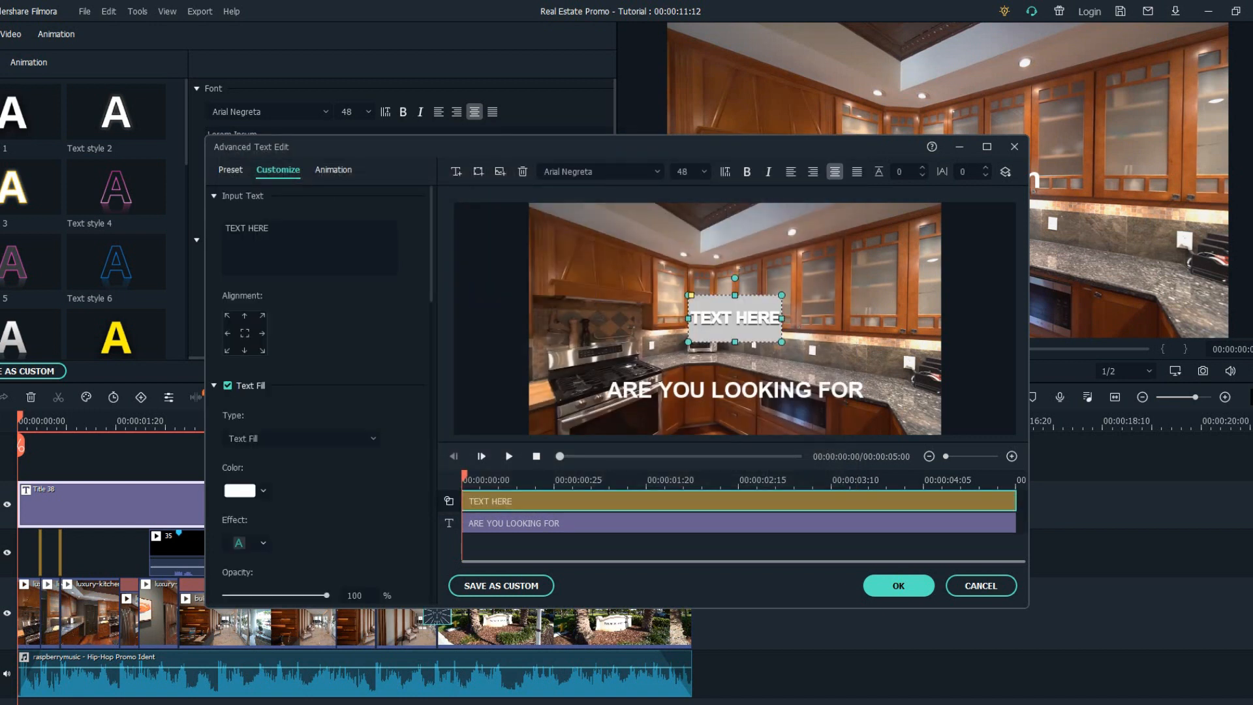
{"action": "scroll", "coordinate": [320, 392], "scroll_direction": "down", "scroll_amount": 5}
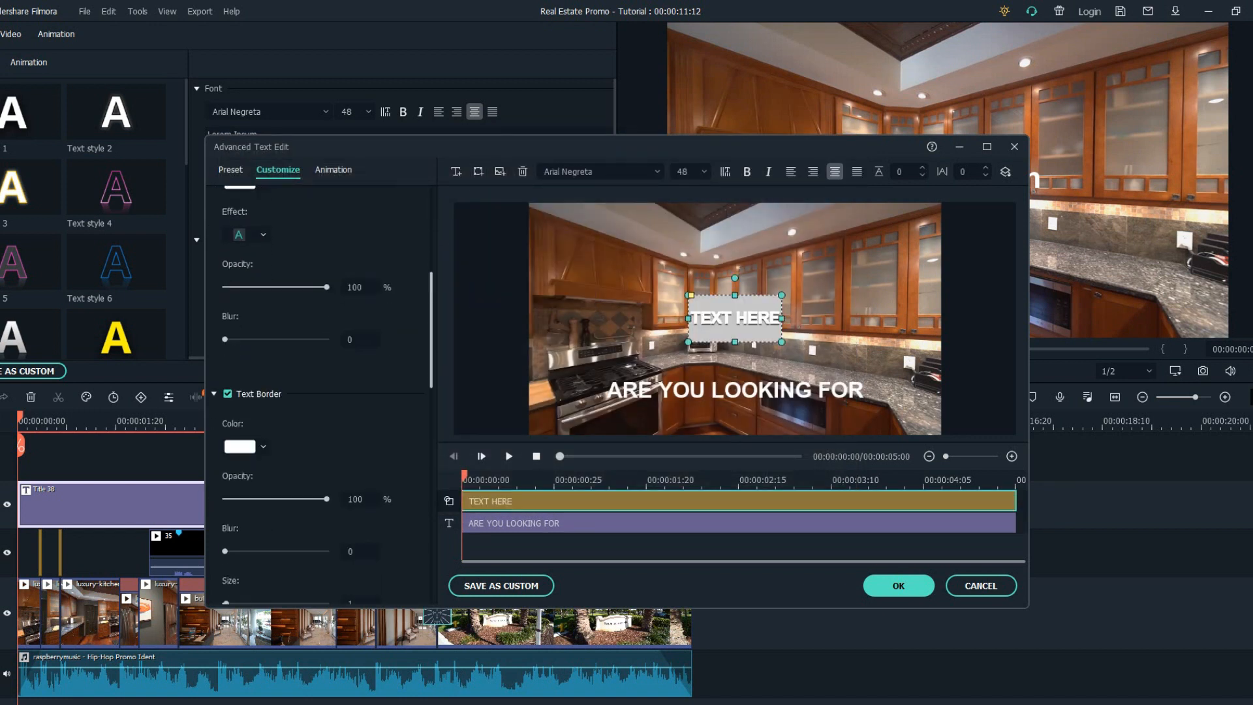
{"action": "scroll", "coordinate": [320, 392], "scroll_direction": "down", "scroll_amount": 5}
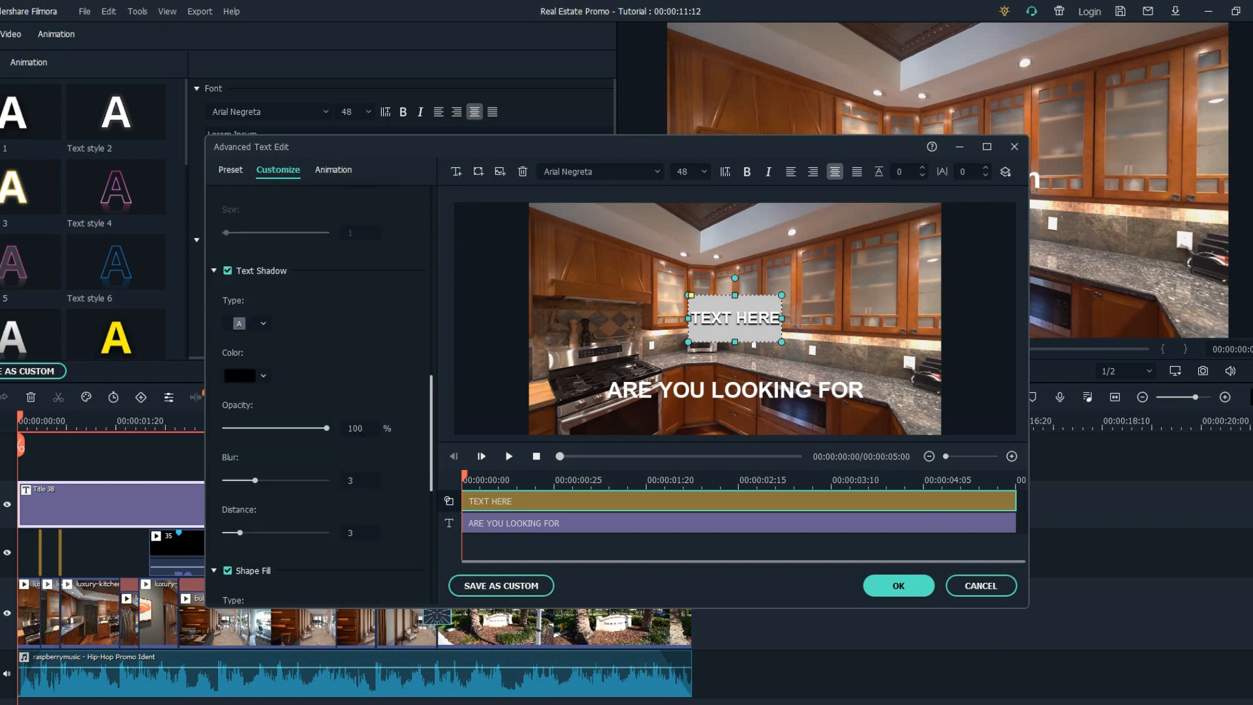
{"action": "left_click", "coordinate": [228, 270]}
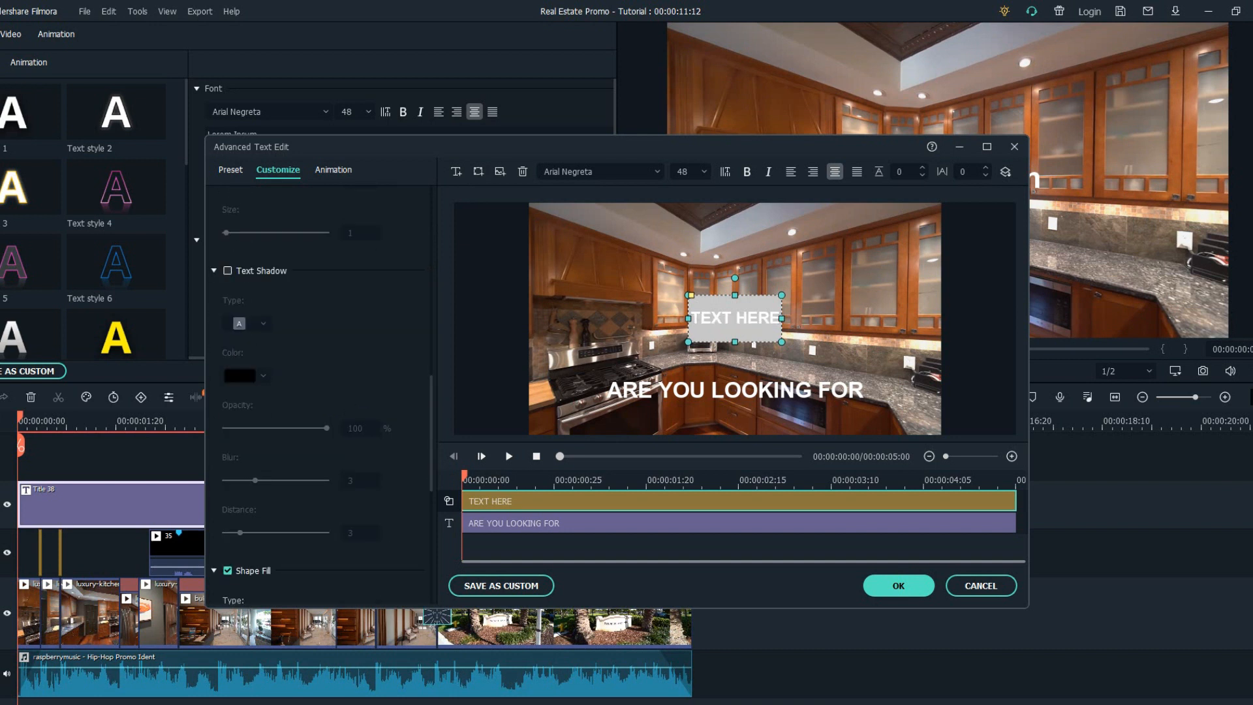
- Fill the shape with light yellow-green and fully round its corners
{"action": "left_click_drag", "start_coordinate": [431, 433], "coordinate": [431, 532]}
{"action": "left_click", "coordinate": [262, 320]}
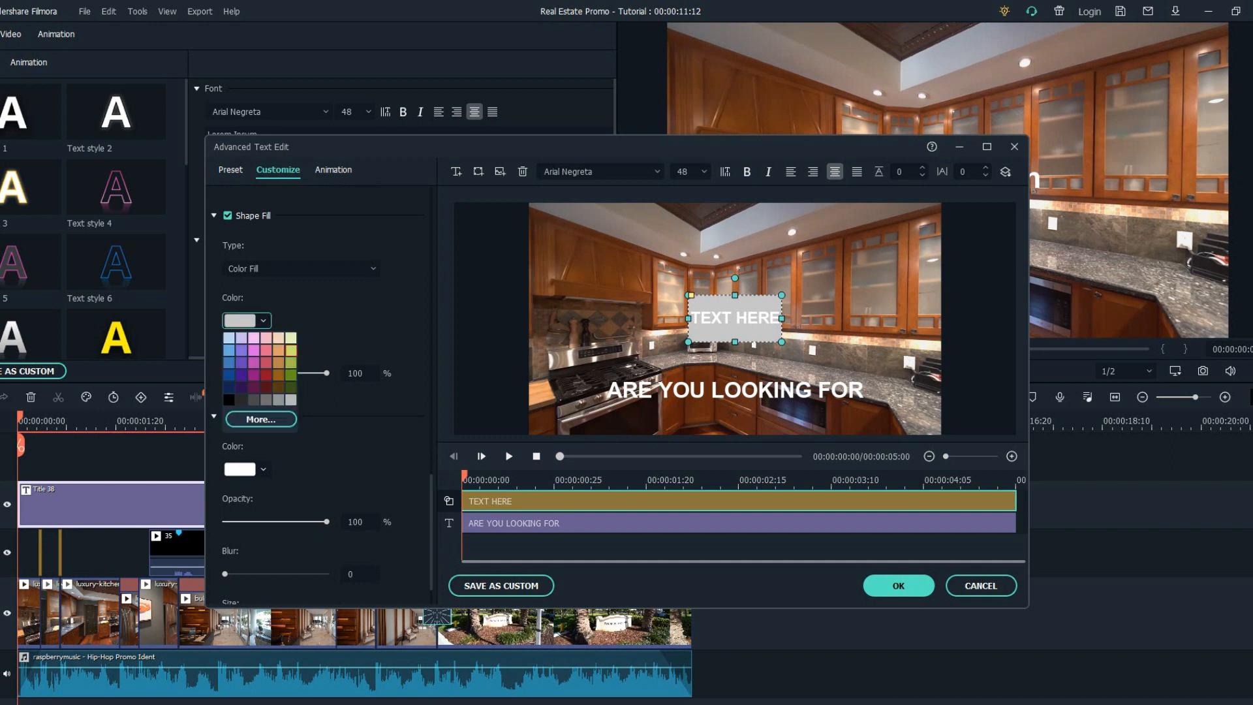
{"action": "left_click", "coordinate": [291, 350]}
{"action": "left_click", "coordinate": [263, 320]}
{"action": "left_click", "coordinate": [291, 362]}
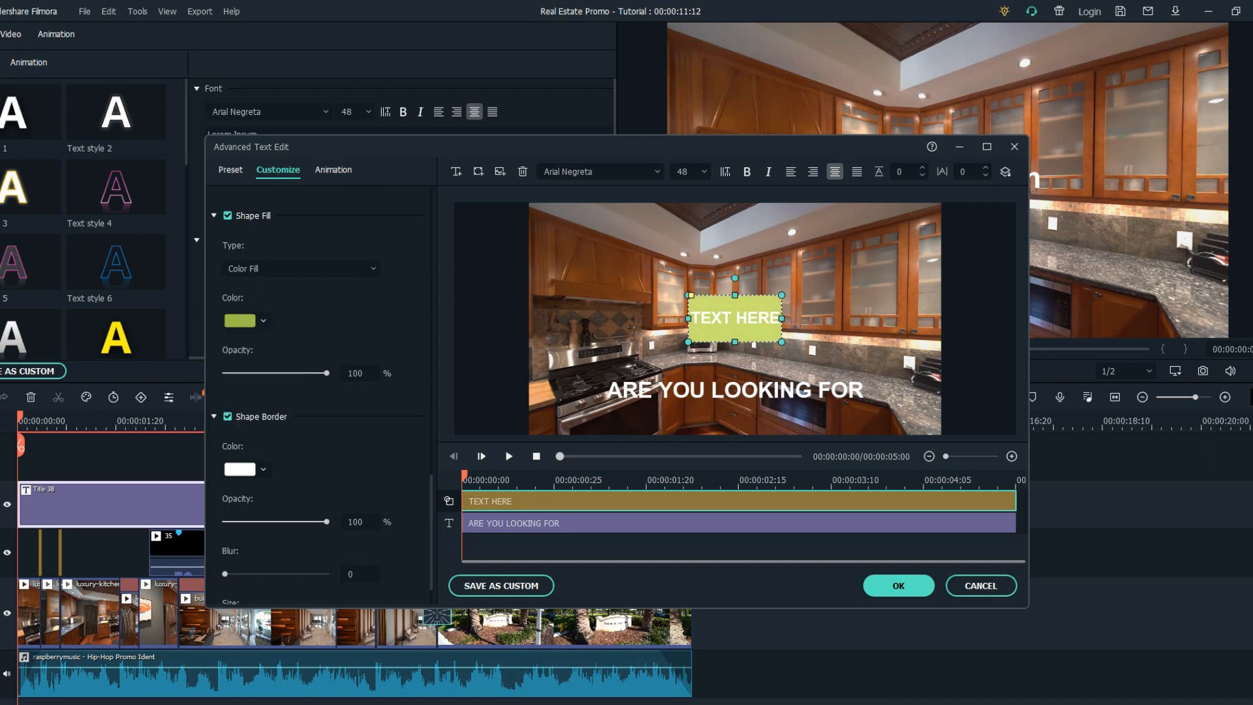
{"action": "left_click", "coordinate": [263, 321]}
{"action": "left_click", "coordinate": [291, 350]}
{"action": "left_click_drag", "start_coordinate": [690, 295], "coordinate": [735, 295]}
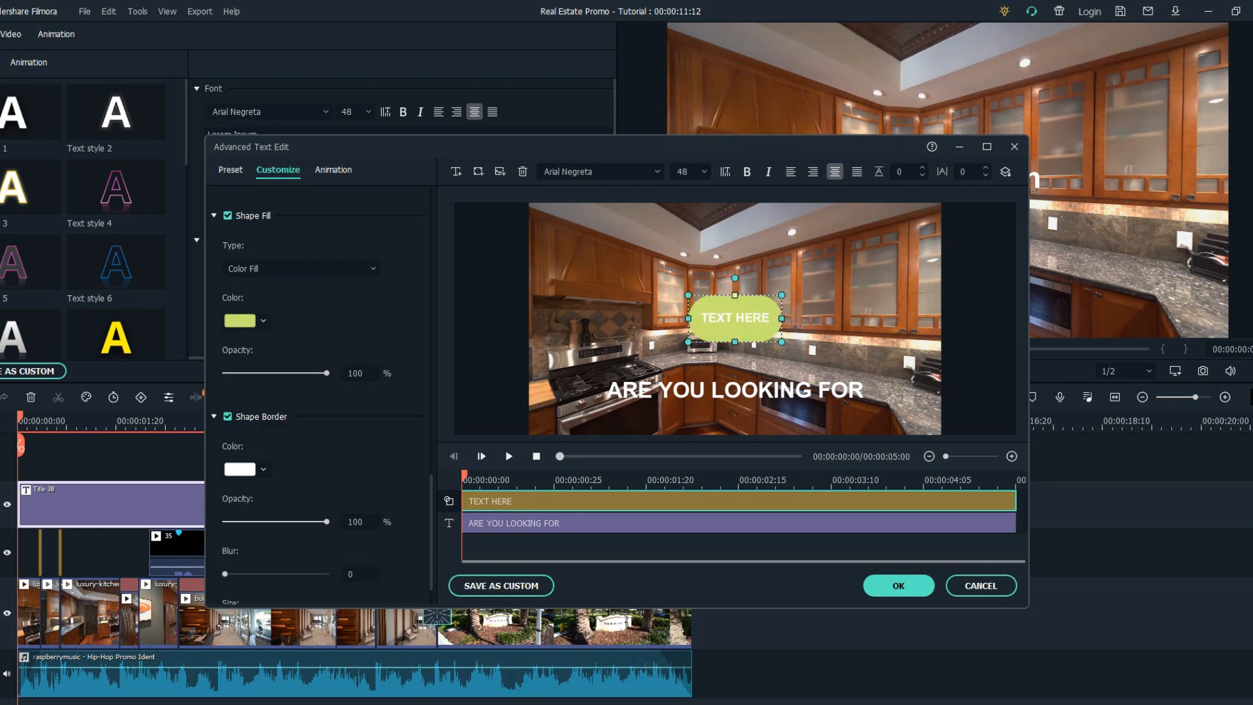
- Replace the shape's placeholder text with "A NEW HOME IN NEW YORK?" and widen the shape to fit it on one line
{"action": "left_click_drag", "start_coordinate": [430, 533], "coordinate": [430, 243]}
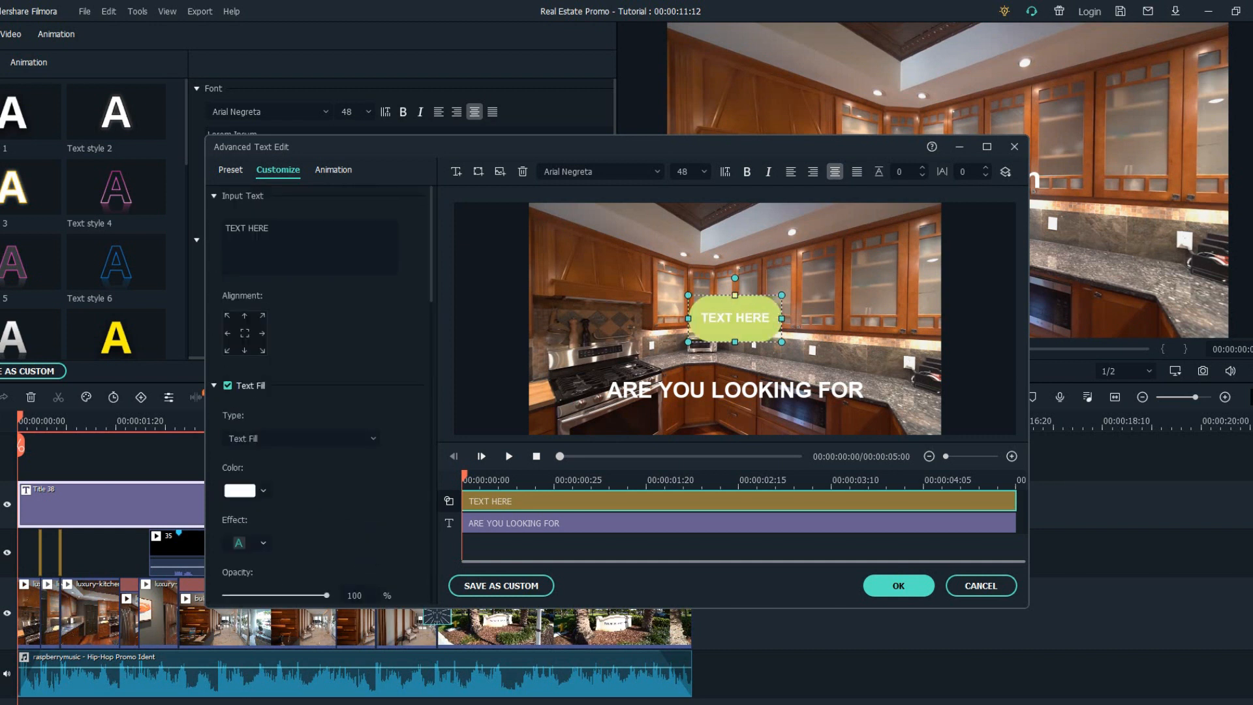
{"action": "left_click_drag", "start_coordinate": [269, 228], "coordinate": [223, 228]}
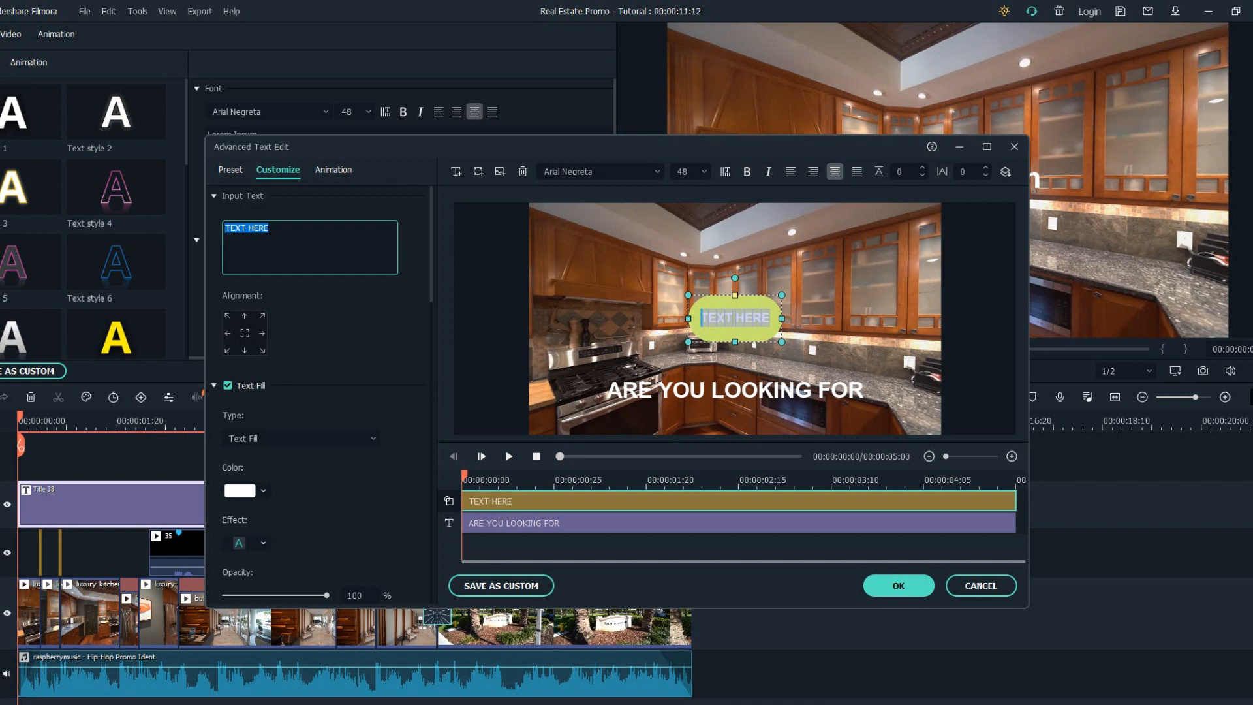
{"action": "type", "text": "A NEW "}
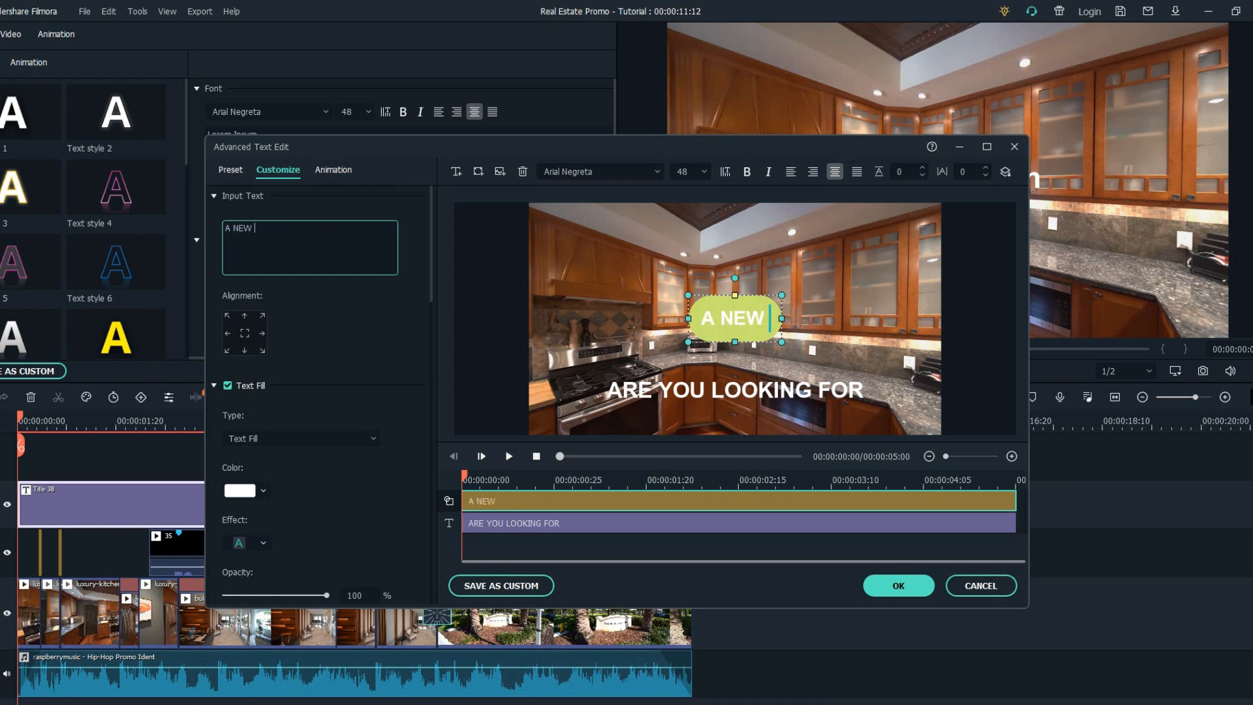
{"action": "type", "text": "HOME IN NEW YORK?"}
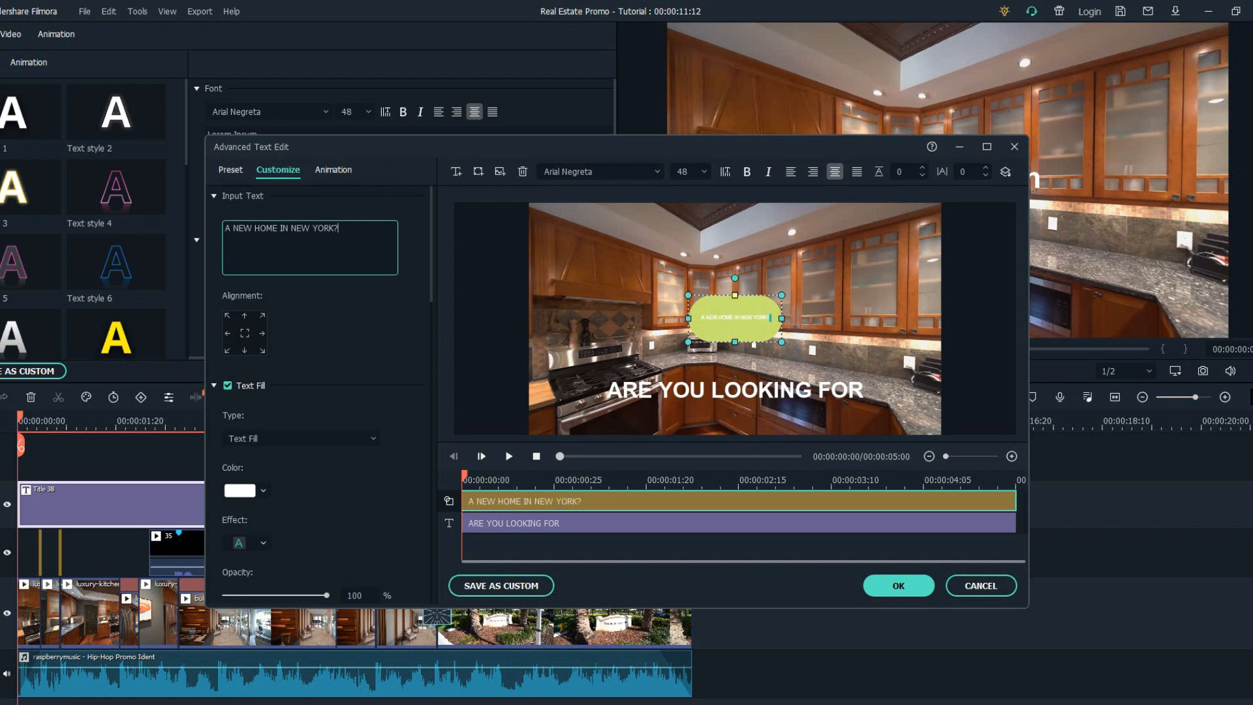
{"action": "left_click_drag", "start_coordinate": [782, 318], "coordinate": [919, 318]}
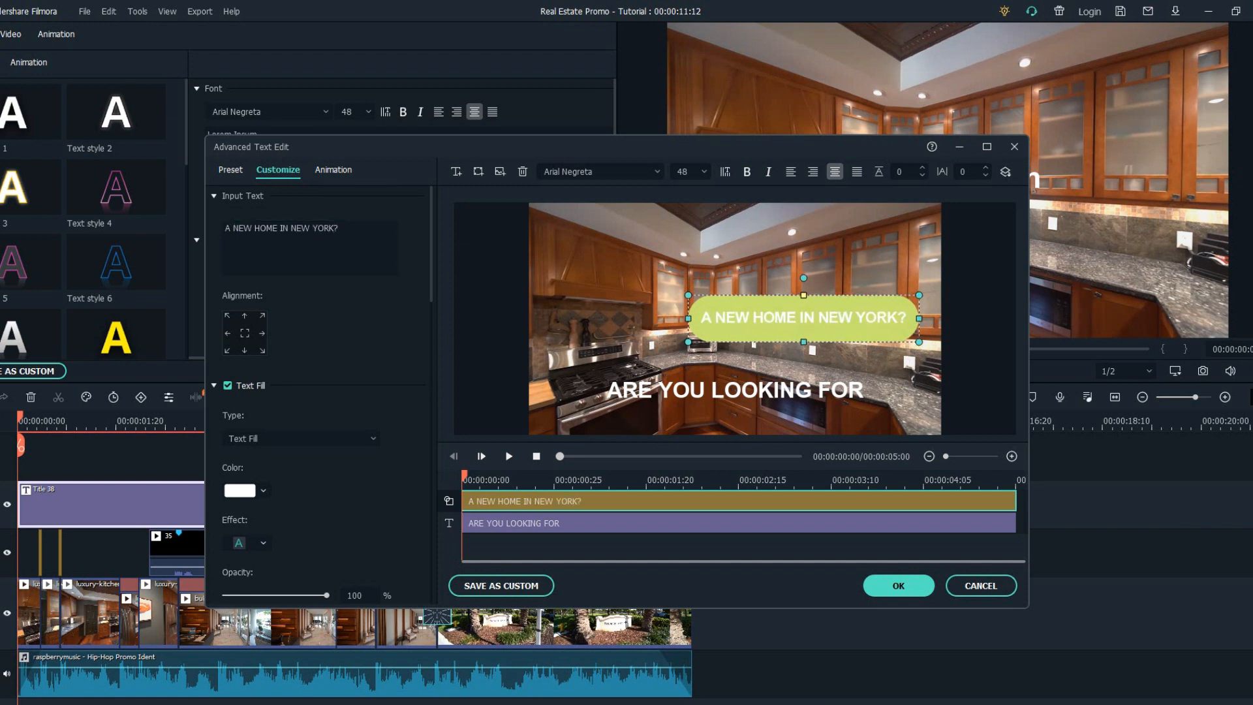
- Place the green shape below "ARE YOU LOOKING FOR", reduce that heading's font size to 32 and reposition it above the shape
{"action": "left_click_drag", "start_coordinate": [804, 341], "coordinate": [734, 413]}
{"action": "left_click", "coordinate": [735, 390]}
{"action": "left_click", "coordinate": [683, 171]}
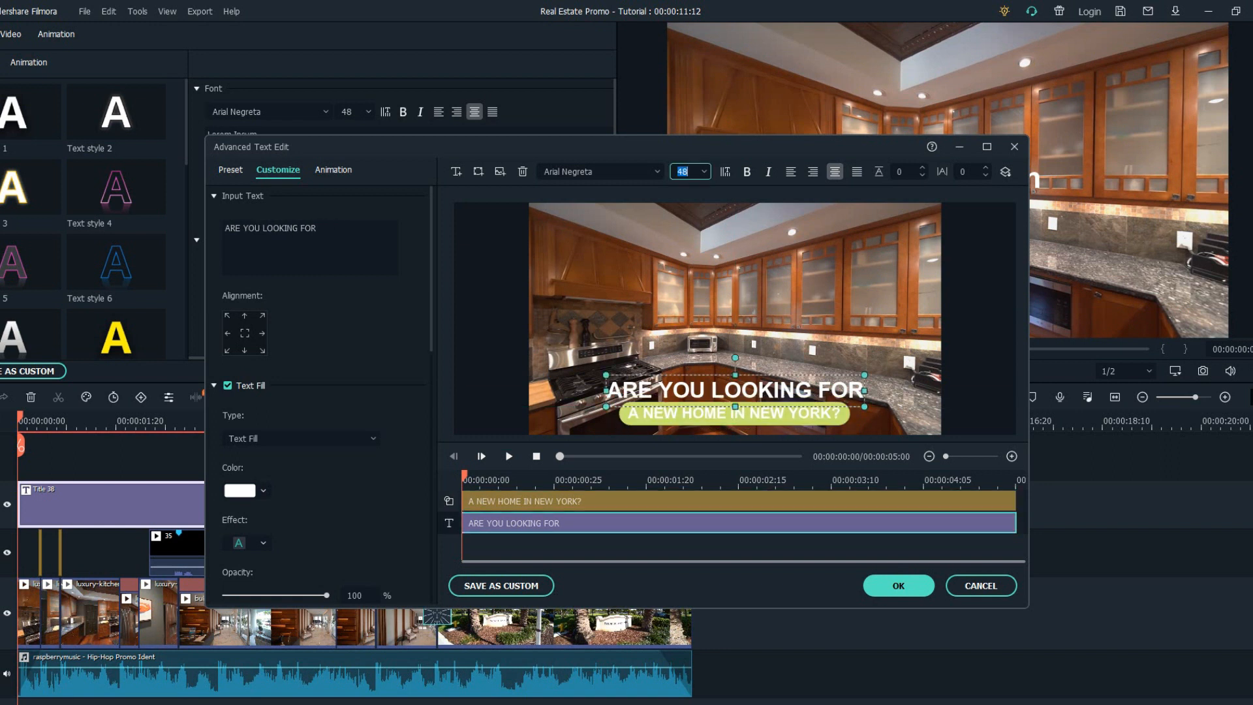
{"action": "scroll", "coordinate": [682, 171], "scroll_direction": "up", "scroll_amount": 5}
{"action": "scroll", "coordinate": [683, 171], "scroll_direction": "down", "scroll_amount": 1}
{"action": "left_click_drag", "start_coordinate": [735, 390], "coordinate": [728, 393]}
- Shrink the green shape and centre it directly beneath the heading, then apply the title edits and save the project
{"action": "left_click", "coordinate": [734, 413]}
{"action": "left_click_drag", "start_coordinate": [850, 424], "coordinate": [793, 421]}
{"action": "left_click_drag", "start_coordinate": [706, 413], "coordinate": [728, 410]}
{"action": "left_click", "coordinate": [898, 585]}
{"action": "key", "text": "ctrl+s"}
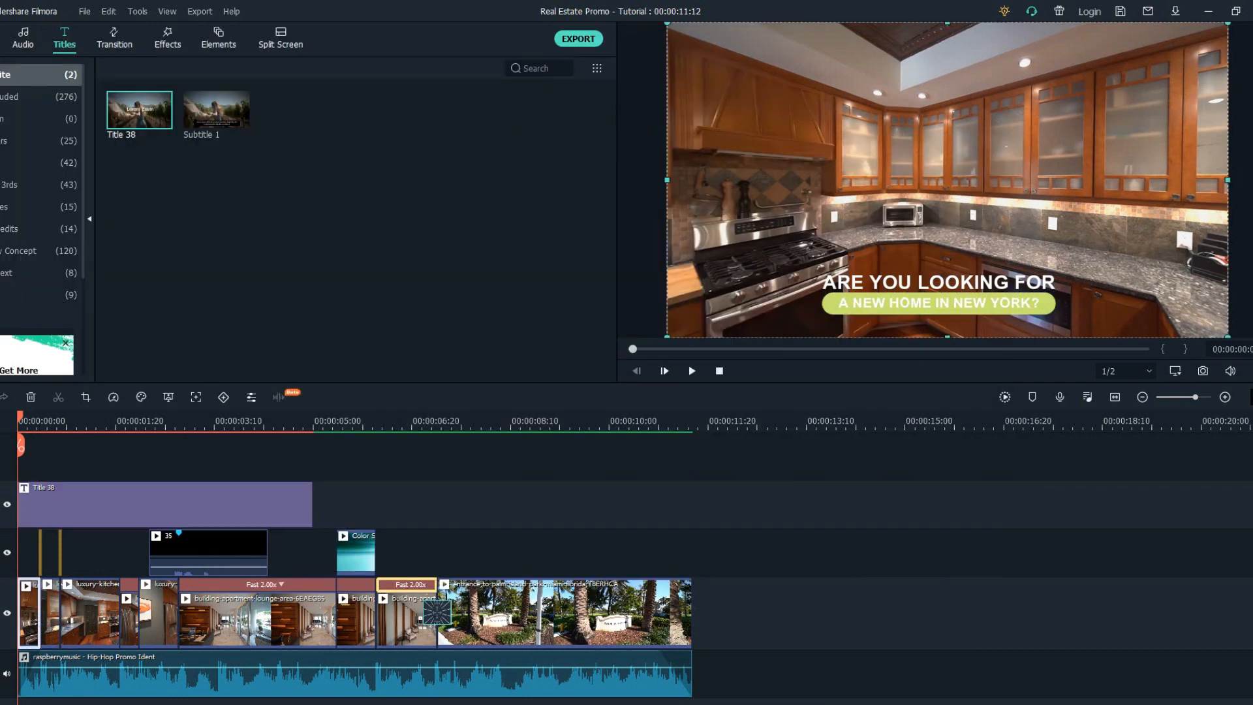
- Move the 35 overlay clip to a track above the title
{"action": "left_click", "coordinate": [164, 504]}
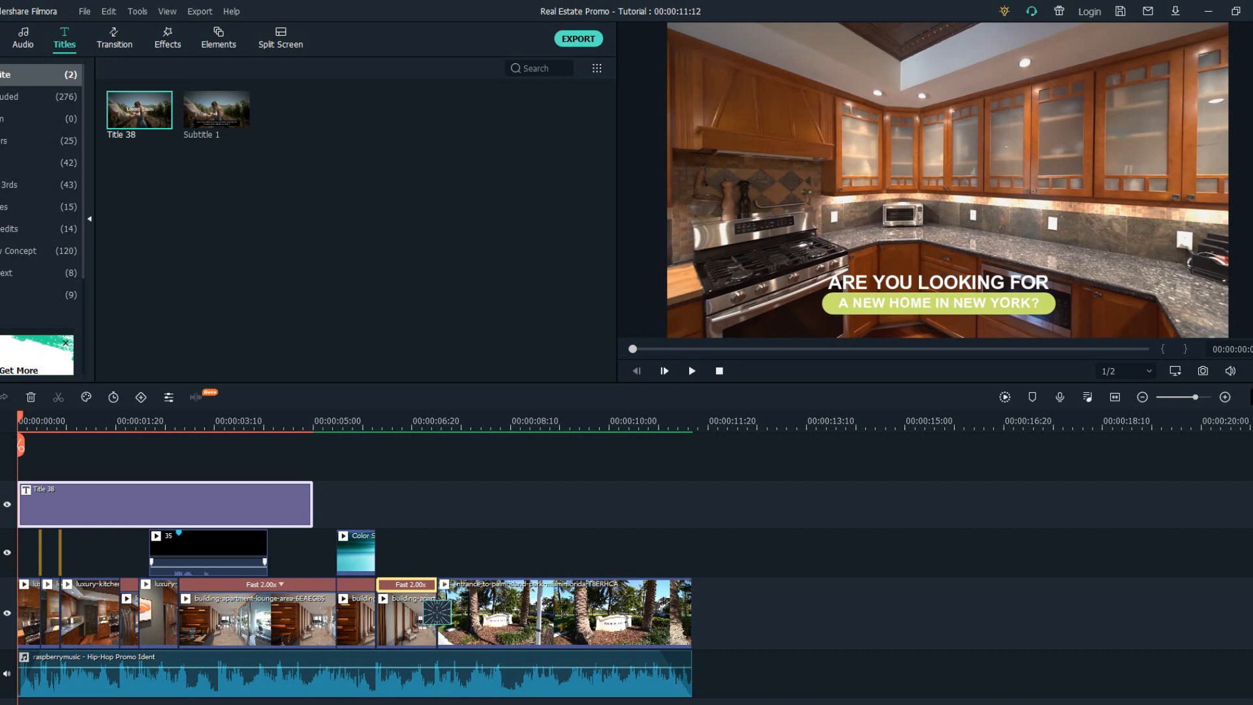
{"action": "left_click_drag", "start_coordinate": [165, 548], "coordinate": [165, 457]}
{"action": "left_click", "coordinate": [166, 552]}
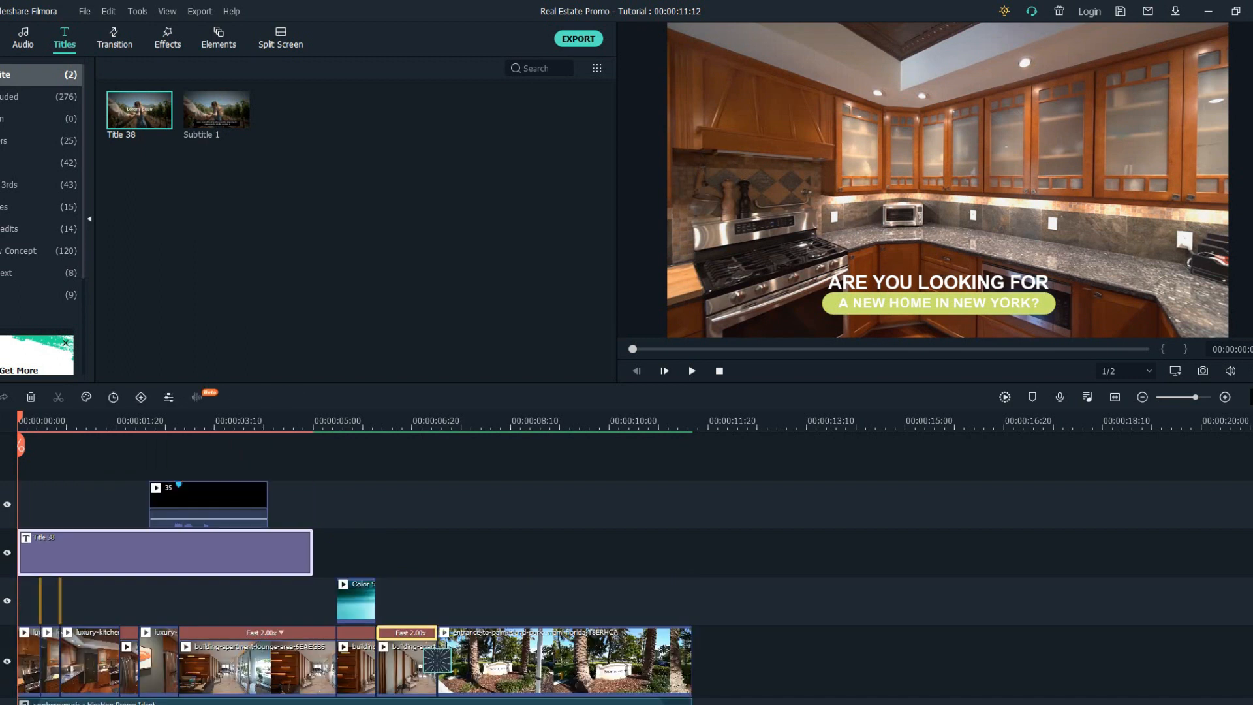
- Extend the title over the palm tree clip and split it at the 35 overlay's white flash
{"action": "left_click_drag", "start_coordinate": [312, 552], "coordinate": [542, 553]}
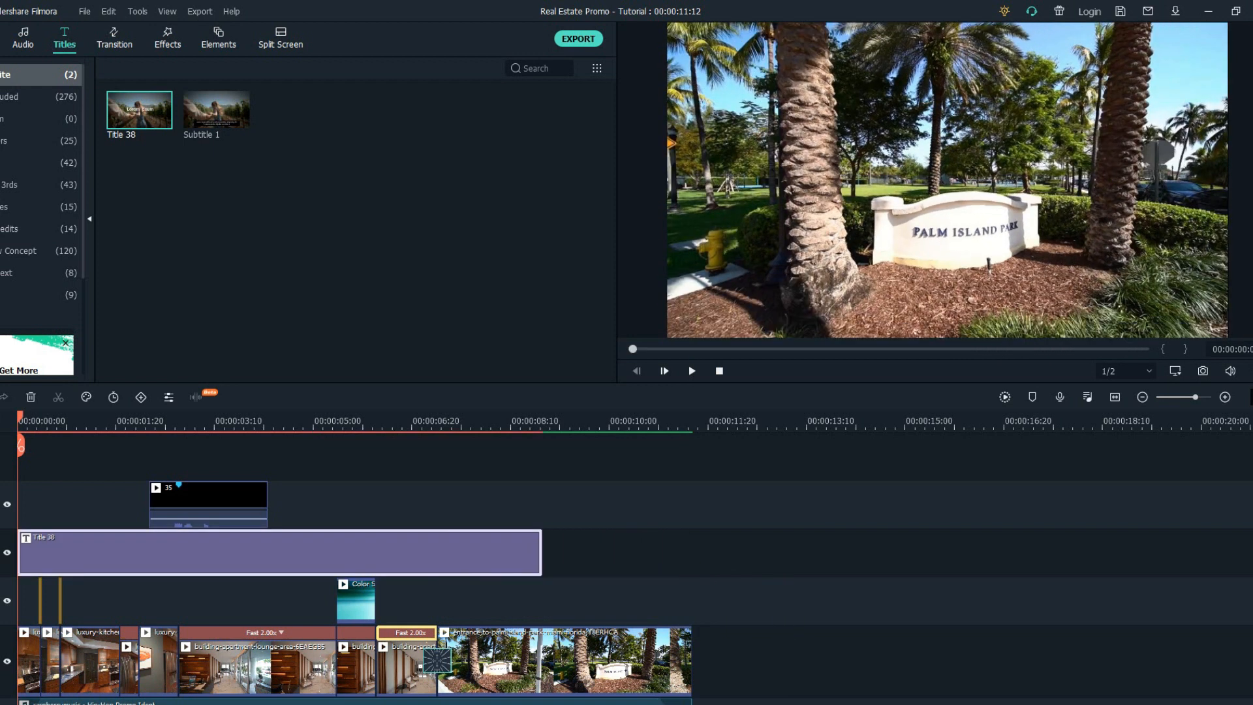
{"action": "left_click_drag", "start_coordinate": [20, 446], "coordinate": [181, 446]}
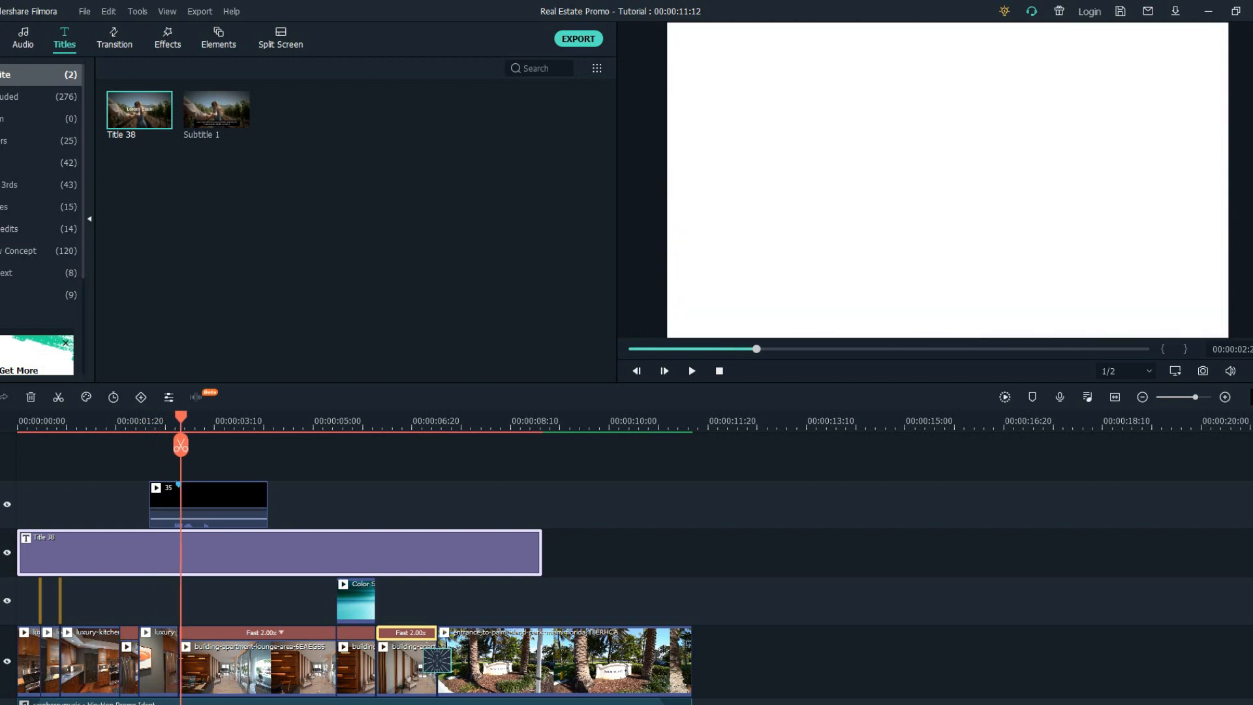
{"action": "left_click", "coordinate": [181, 445]}
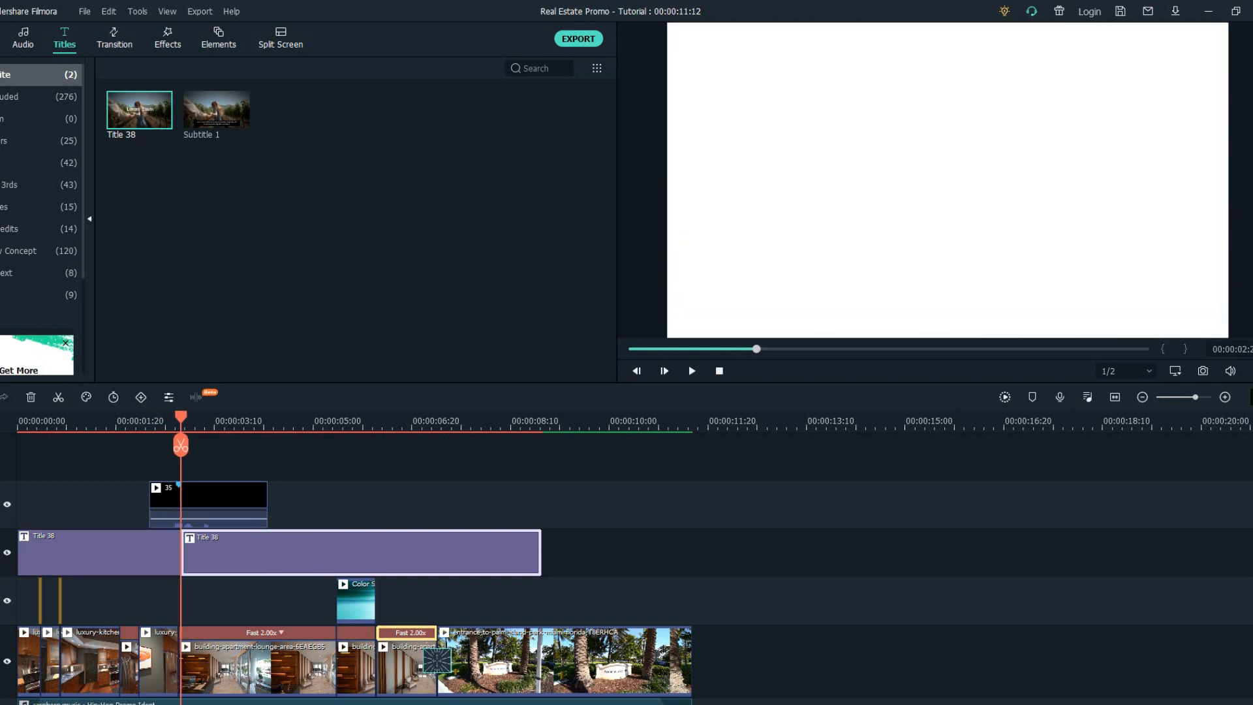
- Open the second title part for editing and replace its heading text with "WELL NO WORRIES"
{"action": "scroll", "coordinate": [180, 446], "scroll_direction": "up", "scroll_amount": 2}
{"action": "scroll", "coordinate": [182, 446], "scroll_direction": "up", "scroll_amount": 1}
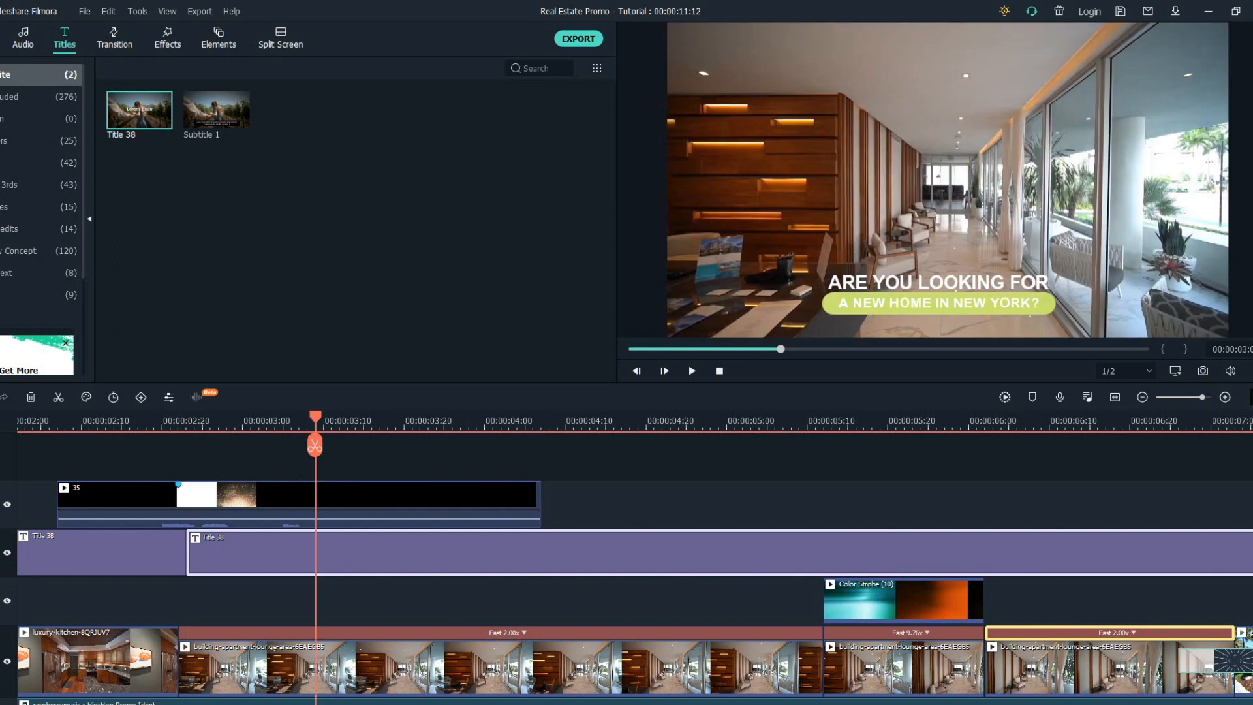
{"action": "key", "text": "alt+e"}
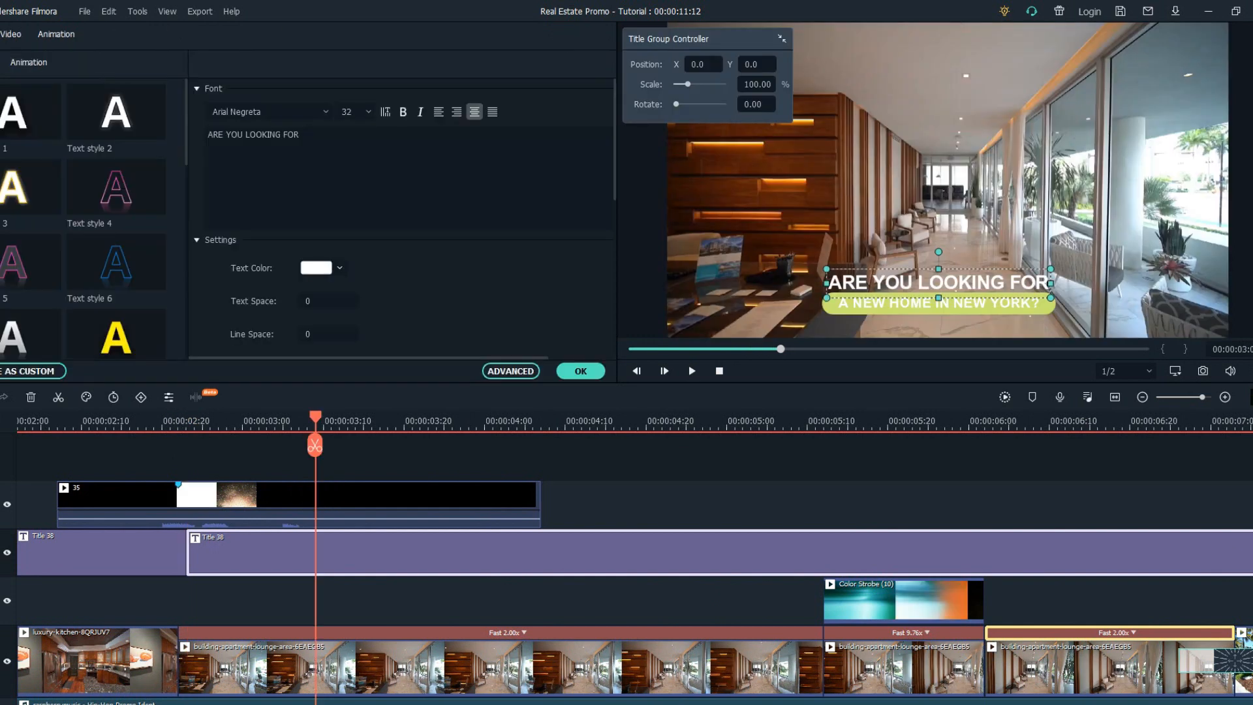
{"action": "left_click", "coordinate": [300, 135]}
{"action": "key", "text": "ctrl+a"}
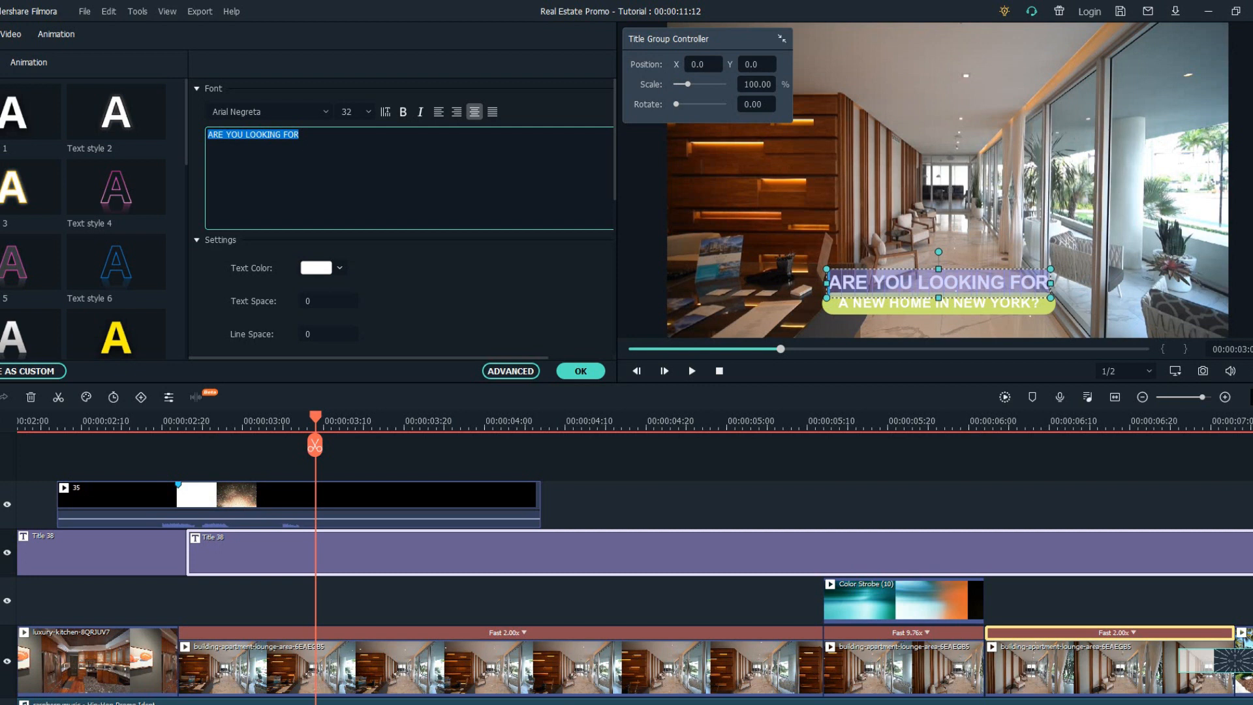
{"action": "key", "text": "BackSpace"}
{"action": "type", "text": "WELL NO WOR"}
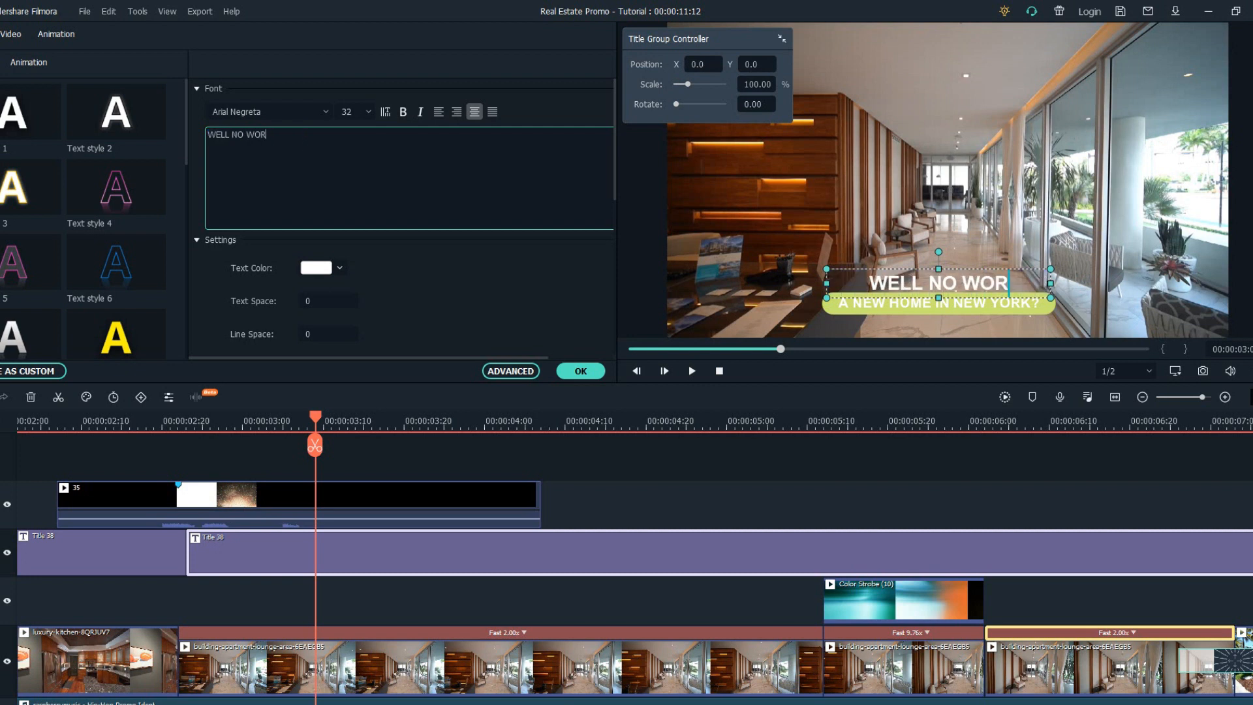
{"action": "type", "text": "RIES"}
{"action": "left_click", "coordinate": [391, 500]}
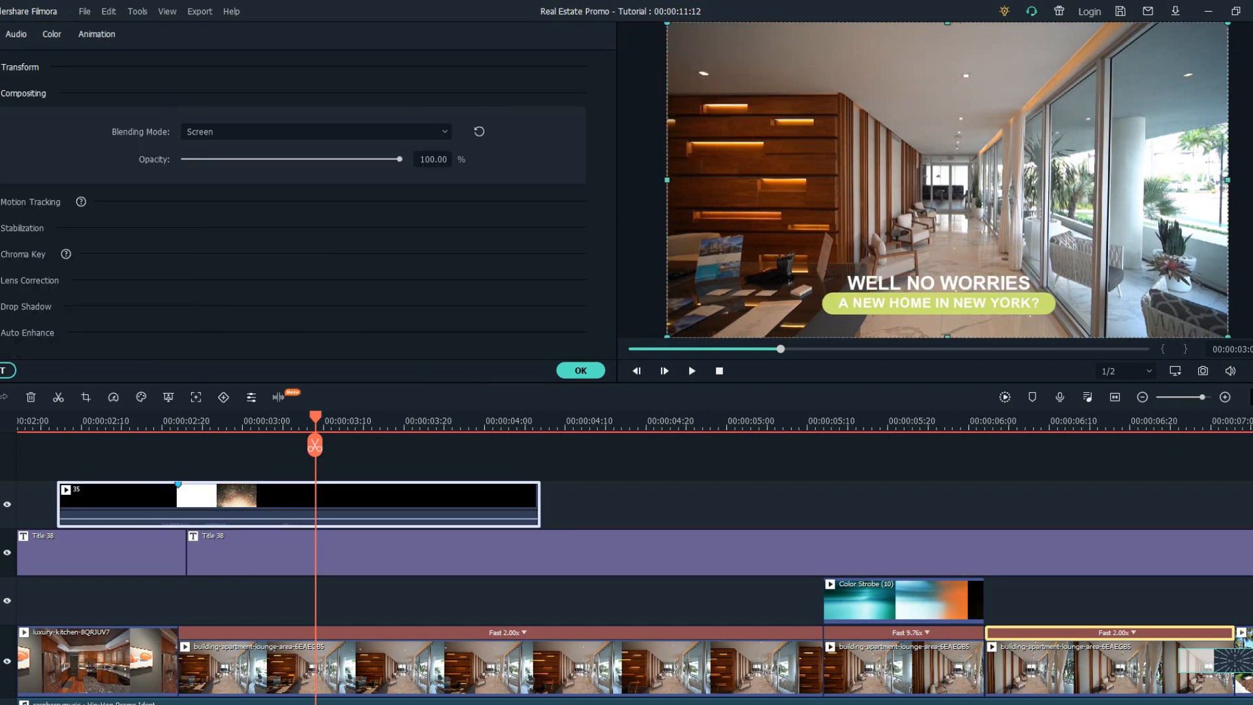
- In the advanced editor, change the shape text to "OUR PROFESSIONALS IN REAL ESTATE LTC GOT YOU", then widen and centre the shape
{"action": "left_click", "coordinate": [391, 552]}
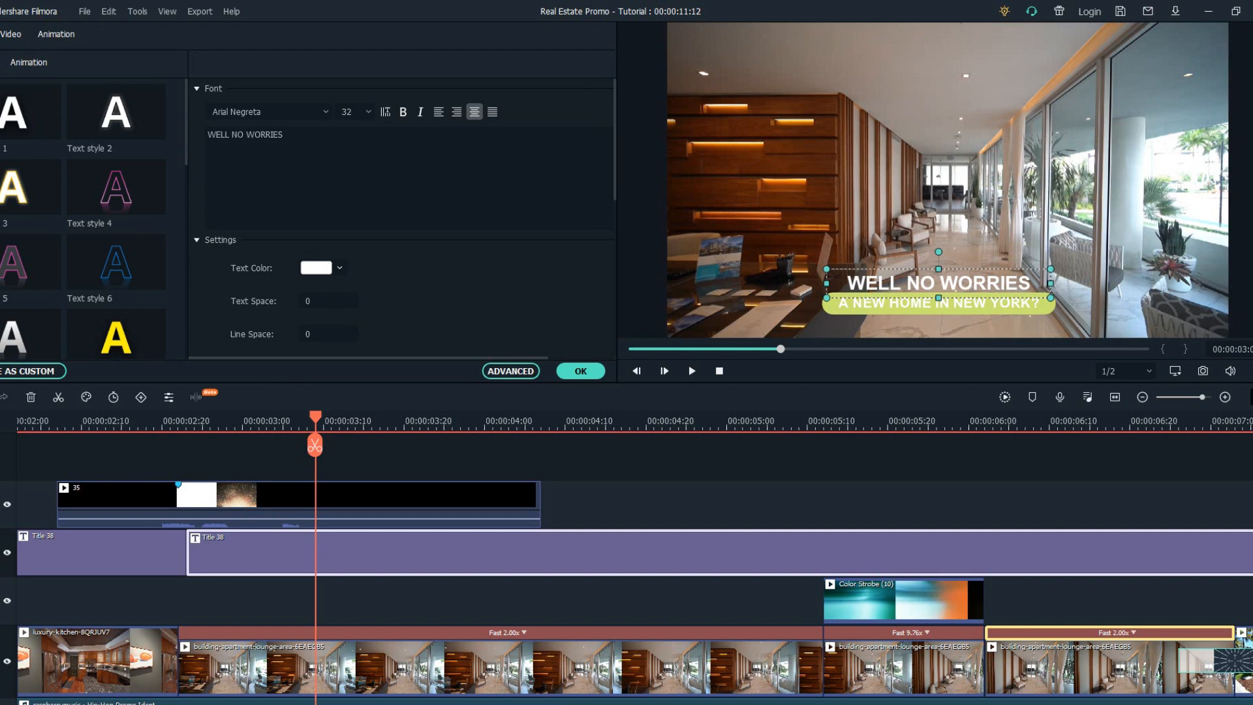
{"action": "left_click", "coordinate": [392, 500]}
{"action": "left_click", "coordinate": [392, 552]}
{"action": "left_click", "coordinate": [511, 370]}
{"action": "key", "text": "ctrl+a"}
{"action": "type", "text": "OUR PROFESS"}
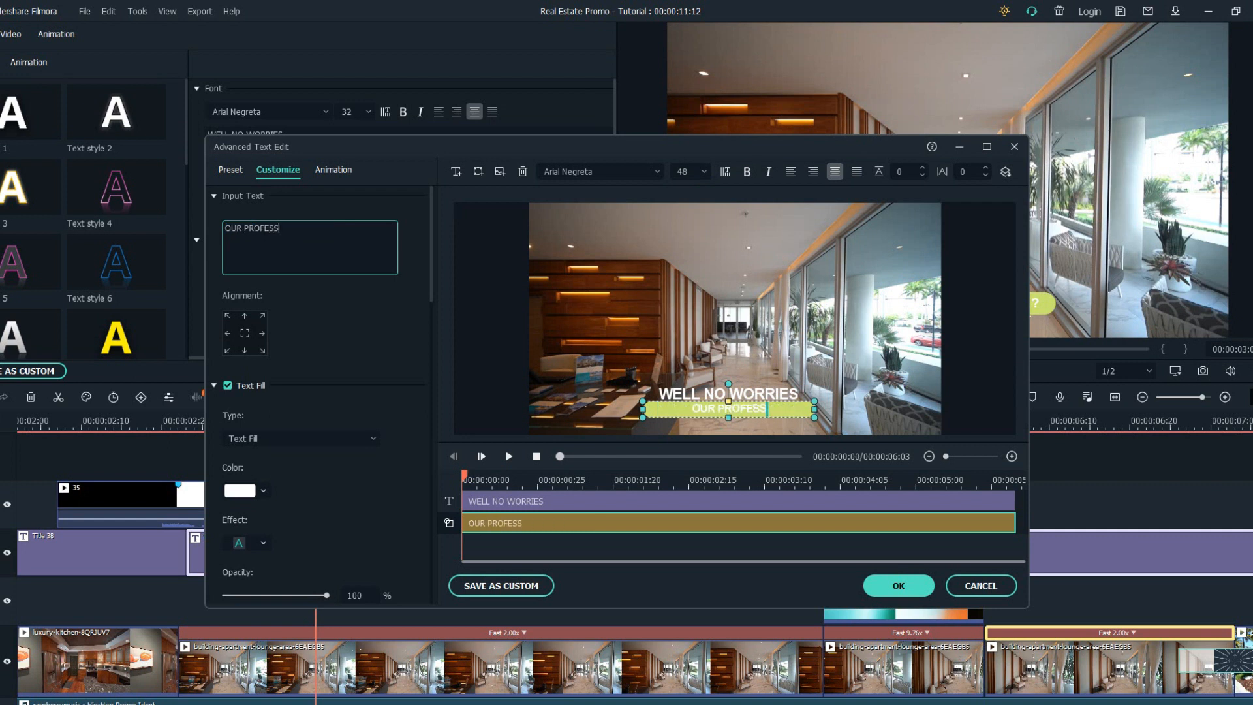
{"action": "type", "text": "IONALS IN REAL ESTATE"}
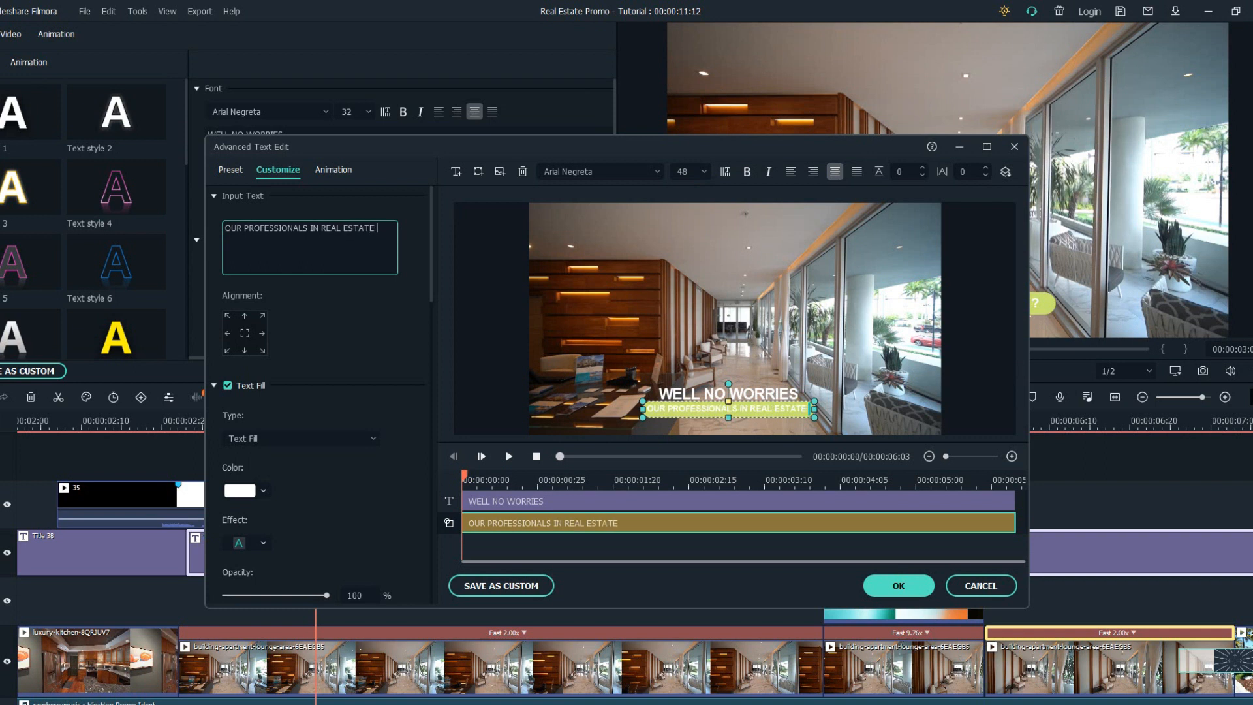
{"action": "type", "text": "LTC GOT YOU"}
{"action": "left_click_drag", "start_coordinate": [814, 410], "coordinate": [950, 409]}
{"action": "left_click_drag", "start_coordinate": [797, 409], "coordinate": [728, 414]}
- Set the "WELL NO WORRIES" font size to 44, enlarge it further and centre it above the shape, then apply and save the project
{"action": "left_click", "coordinate": [728, 393]}
{"action": "left_click", "coordinate": [683, 172]}
{"action": "key", "text": "Down"}
{"action": "key", "text": "Down"}
{"action": "key", "text": "Down"}
{"action": "key", "text": "Down"}
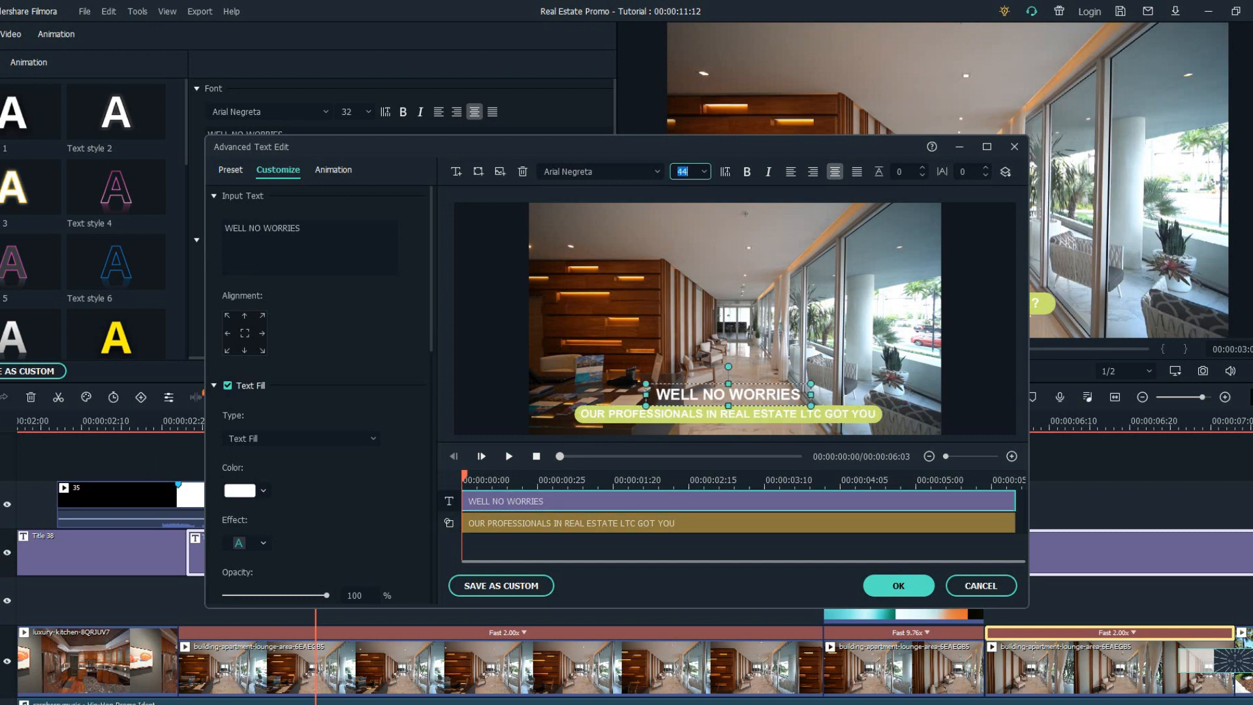
{"action": "left_click_drag", "start_coordinate": [811, 384], "coordinate": [901, 369]}
{"action": "left_click_drag", "start_coordinate": [772, 386], "coordinate": [727, 394]}
{"action": "left_click", "coordinate": [725, 413]}
{"action": "left_click", "coordinate": [899, 586]}
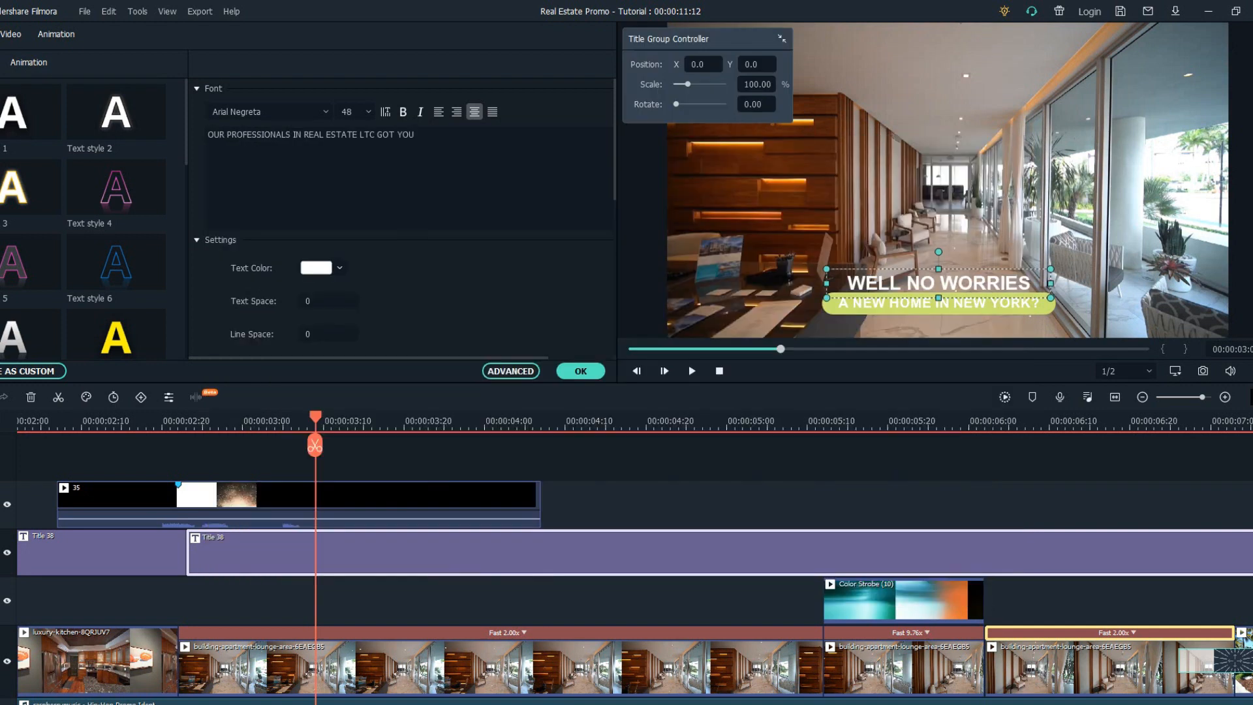
{"action": "key", "text": "ctrl+s"}
- Move the Color Strobe overlay to the track above the titles and trim the second title to end with it
{"action": "scroll", "coordinate": [635, 557], "scroll_direction": "down", "scroll_amount": 5}
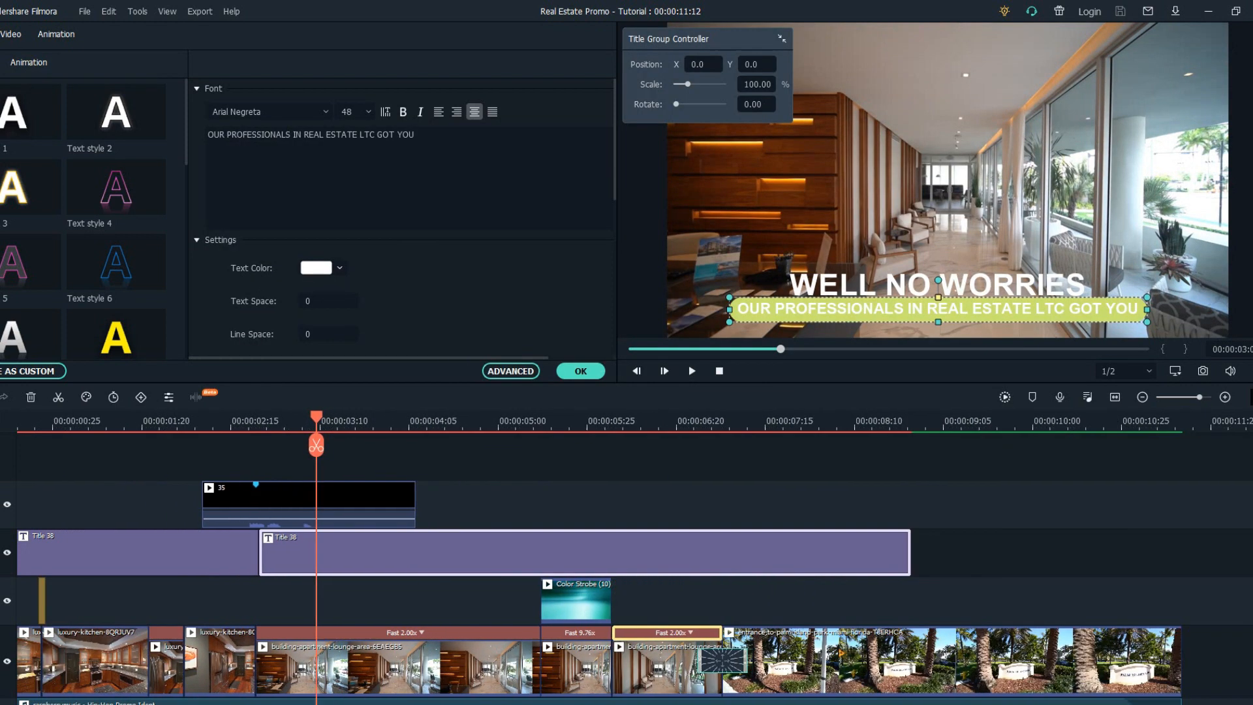
{"action": "left_click_drag", "start_coordinate": [517, 552], "coordinate": [359, 552]}
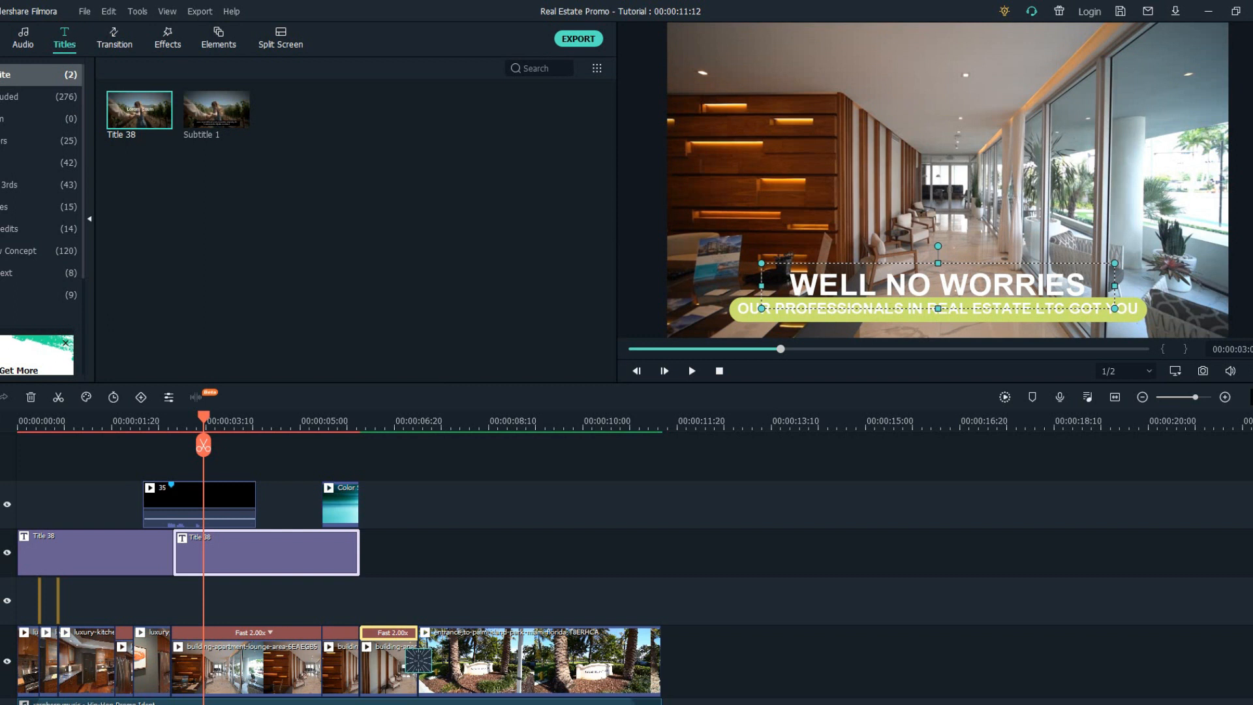
{"action": "left_click_drag", "start_coordinate": [204, 418], "coordinate": [18, 418]}
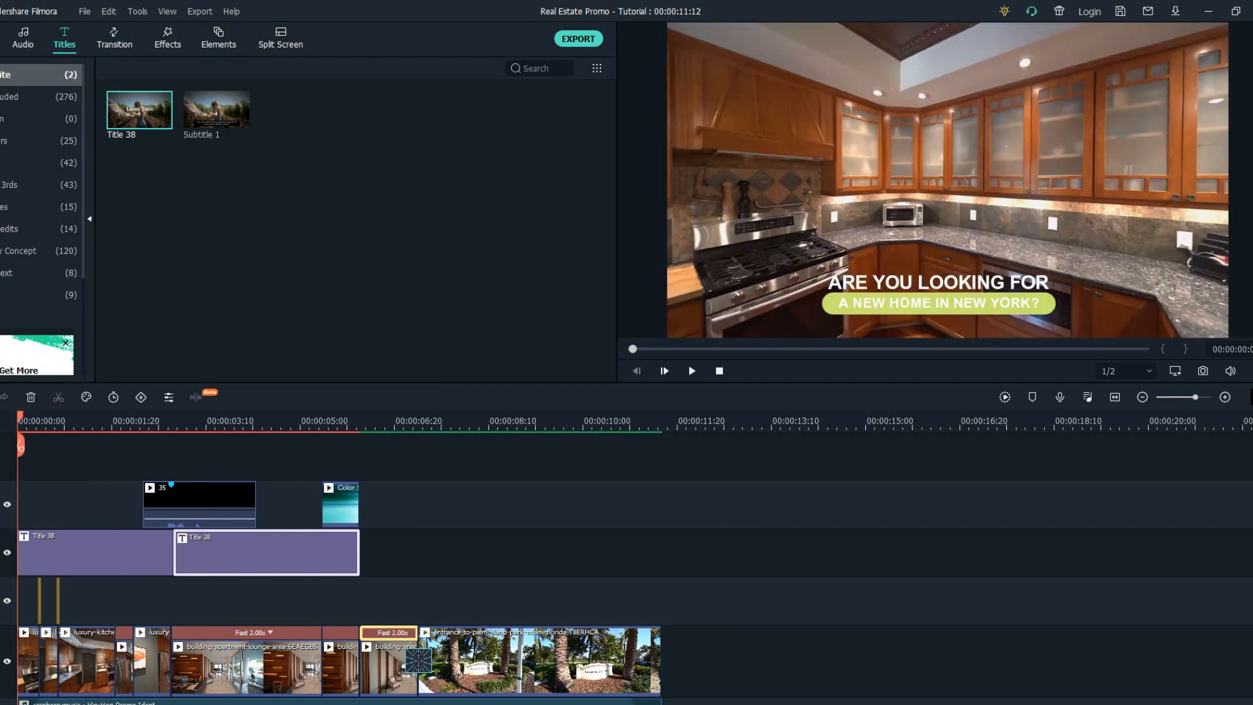
- Save the project, then paste a copy of the second title on the title track, aligned to the start of the palm park entrance clip
{"action": "key", "text": "ctrl+s"}
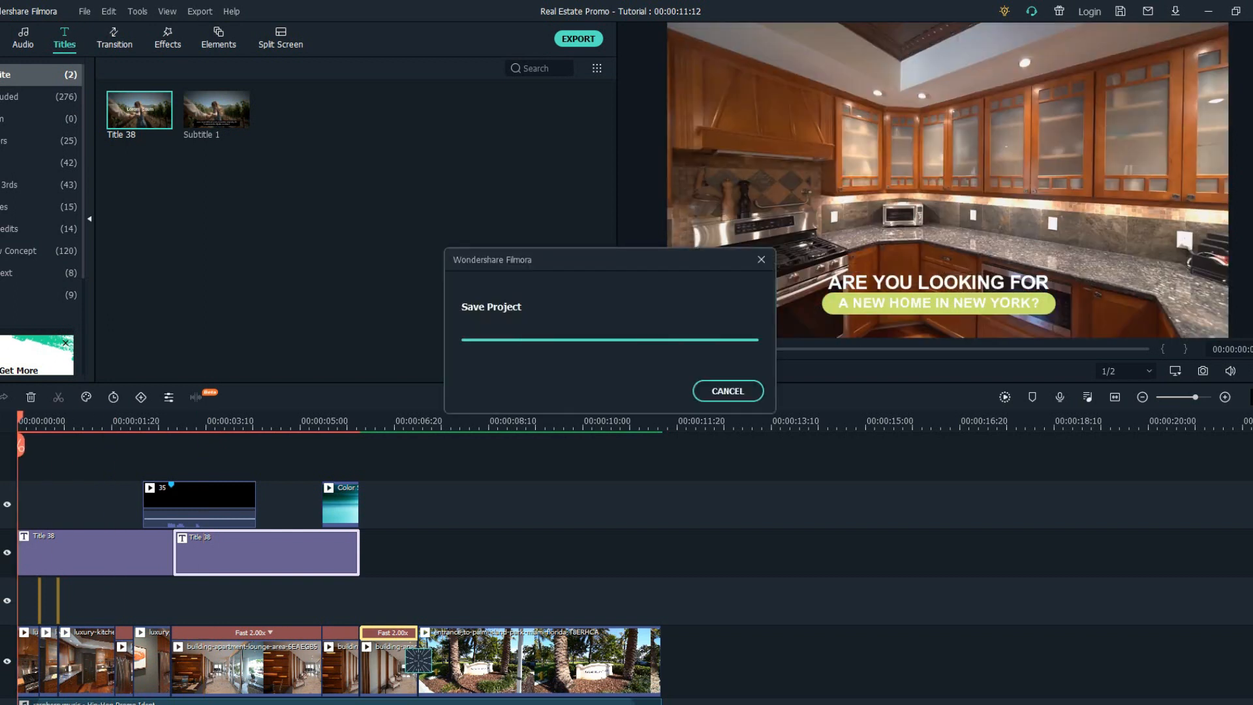
{"action": "scroll", "coordinate": [626, 568], "scroll_direction": "down", "scroll_amount": 1}
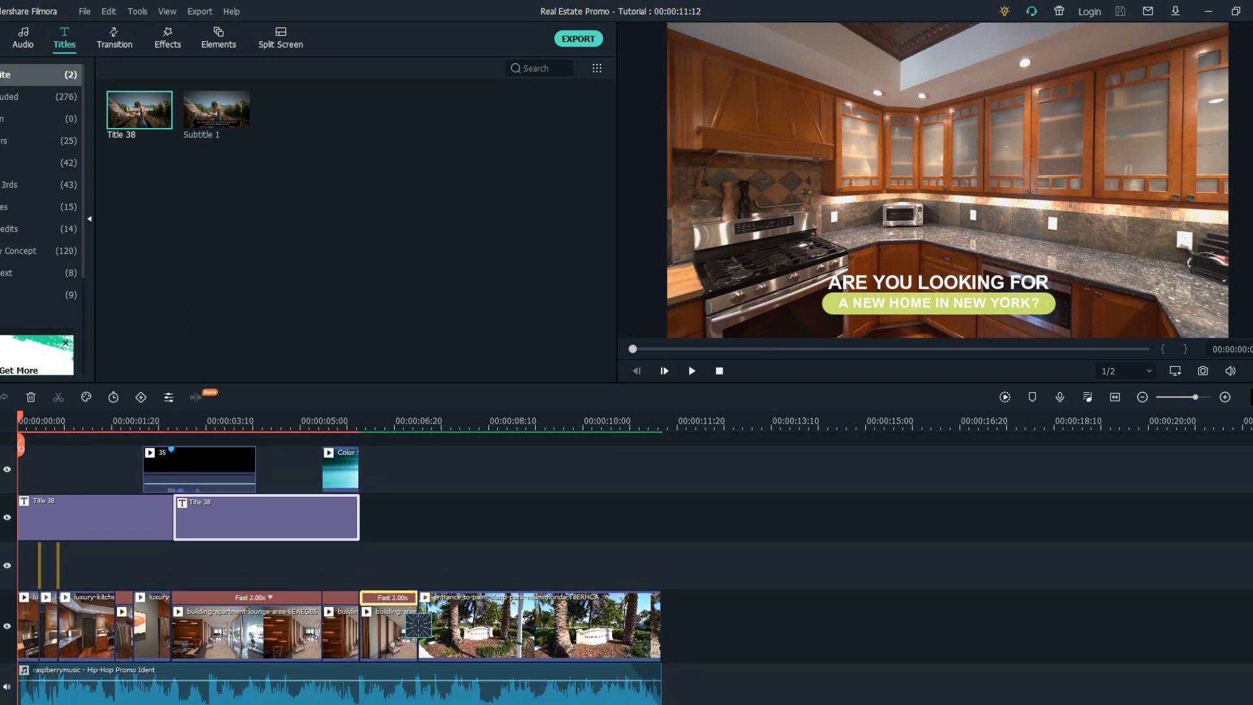
{"action": "left_click", "coordinate": [434, 421]}
{"action": "left_click_drag", "start_coordinate": [435, 421], "coordinate": [330, 421]}
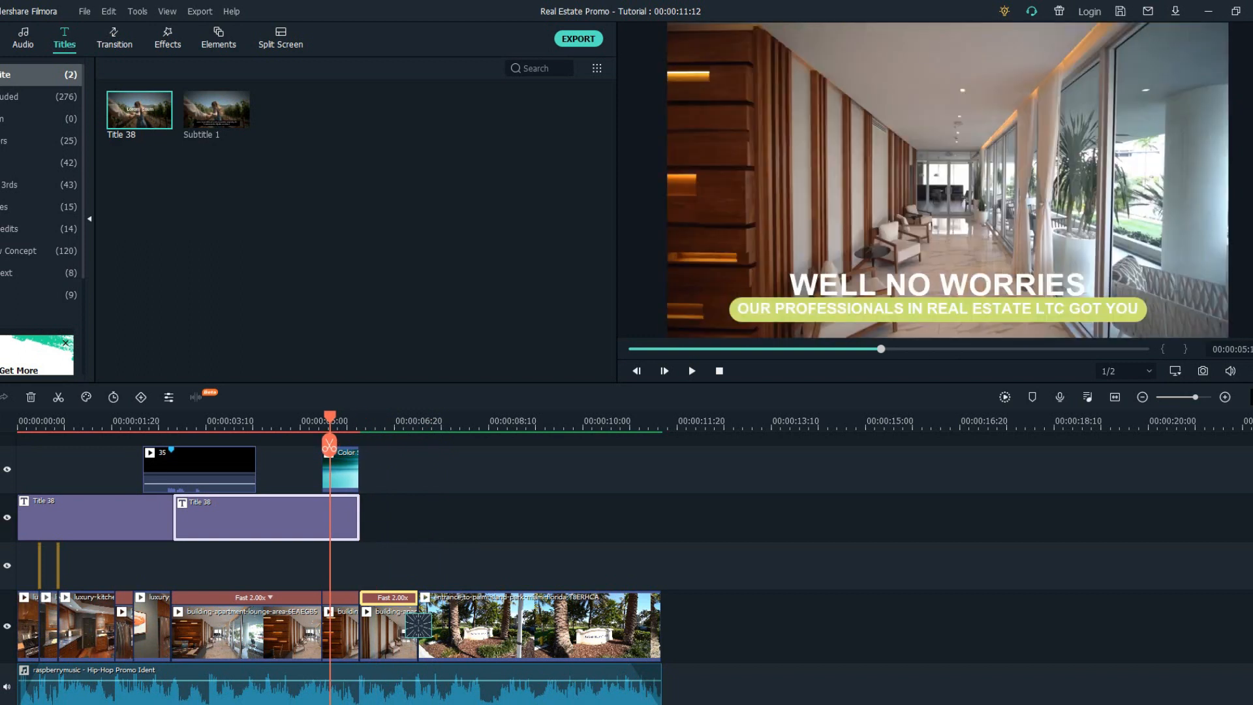
{"action": "left_click_drag", "start_coordinate": [330, 446], "coordinate": [433, 446]}
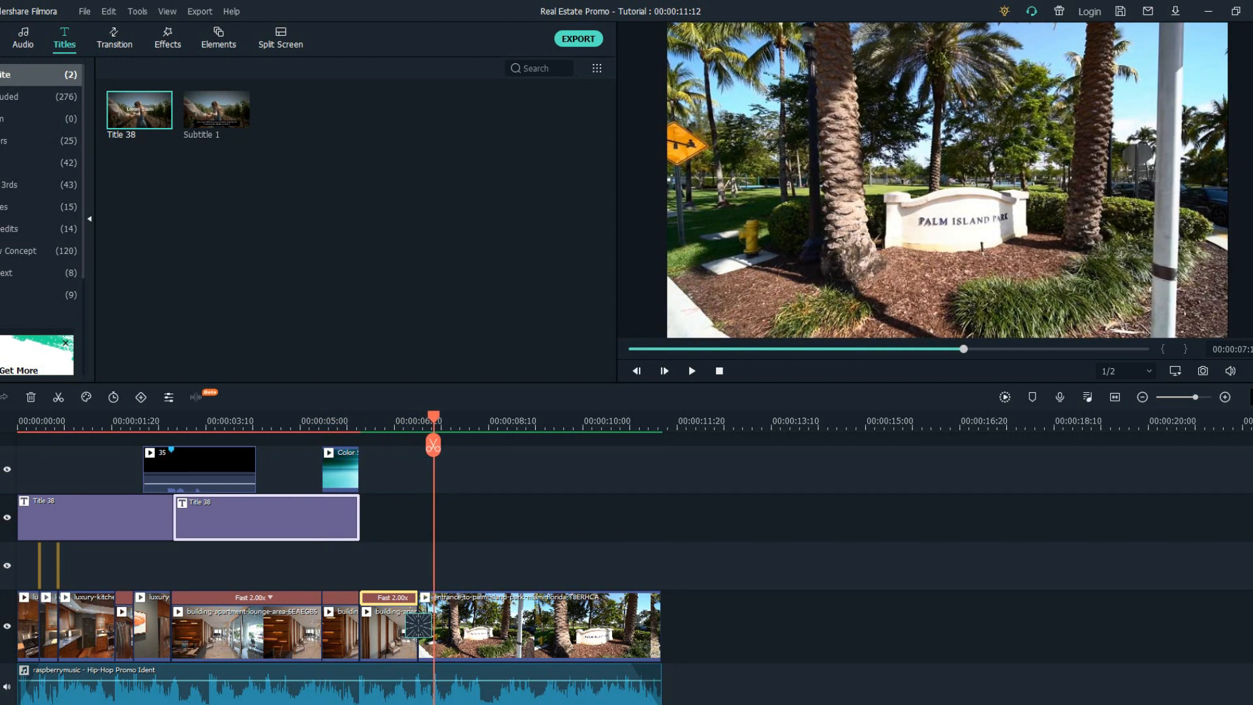
{"action": "key", "text": "ctrl+v"}
{"action": "left_click", "coordinate": [526, 517]}
{"action": "left_click_drag", "start_coordinate": [526, 517], "coordinate": [511, 517]}
- Replace the copied title's content with only the heading "CONTACT US" in mid-frame, and extend the title to the end of the last clip
{"action": "double_click", "coordinate": [511, 517]}
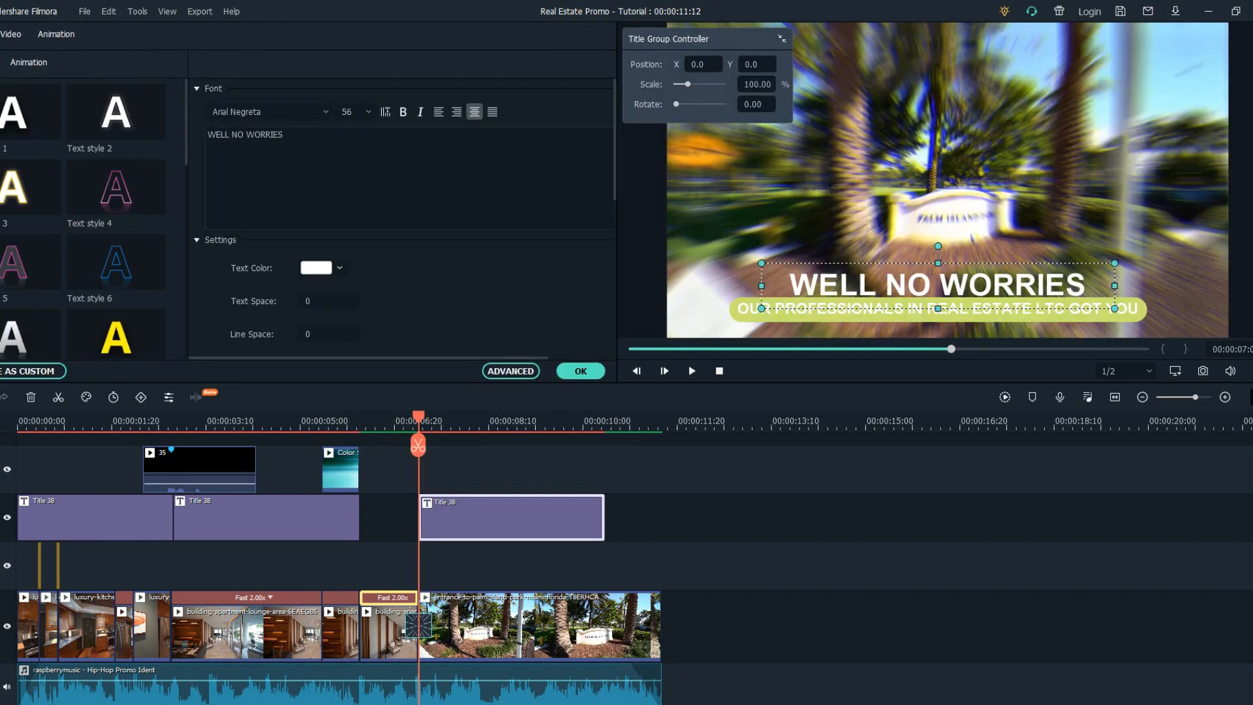
{"action": "left_click_drag", "start_coordinate": [284, 134], "coordinate": [207, 135]}
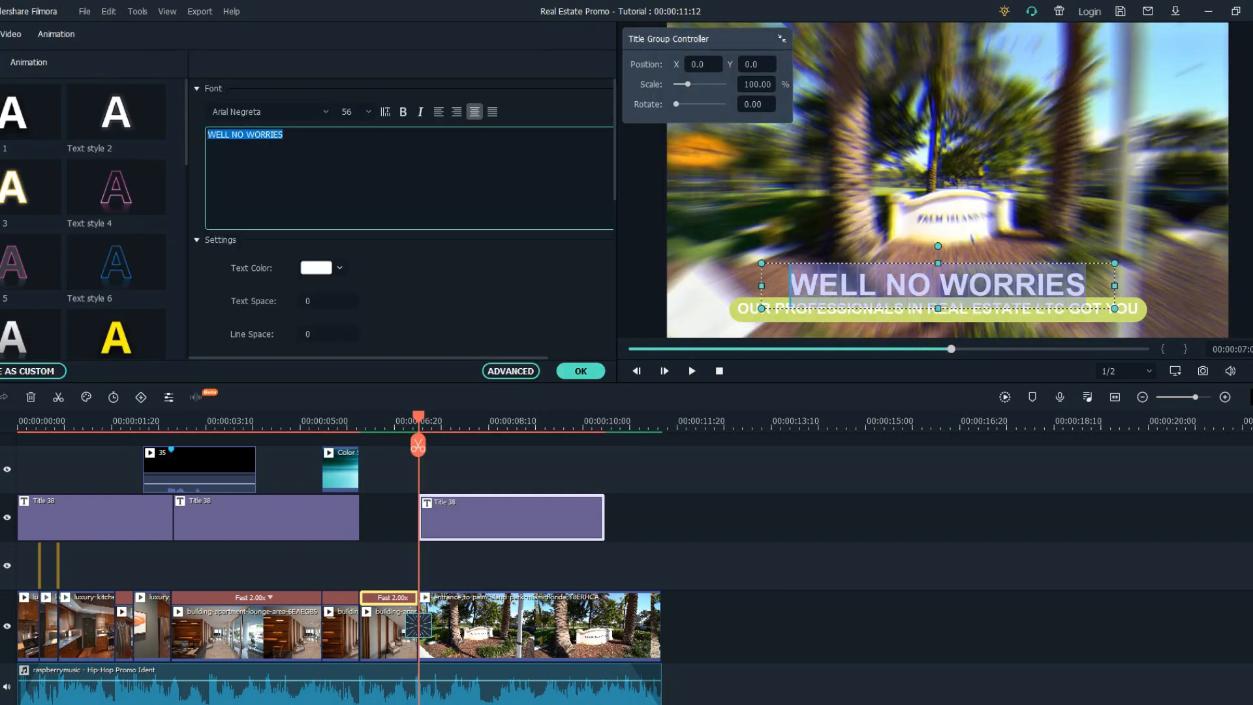
{"action": "left_click", "coordinate": [539, 421]}
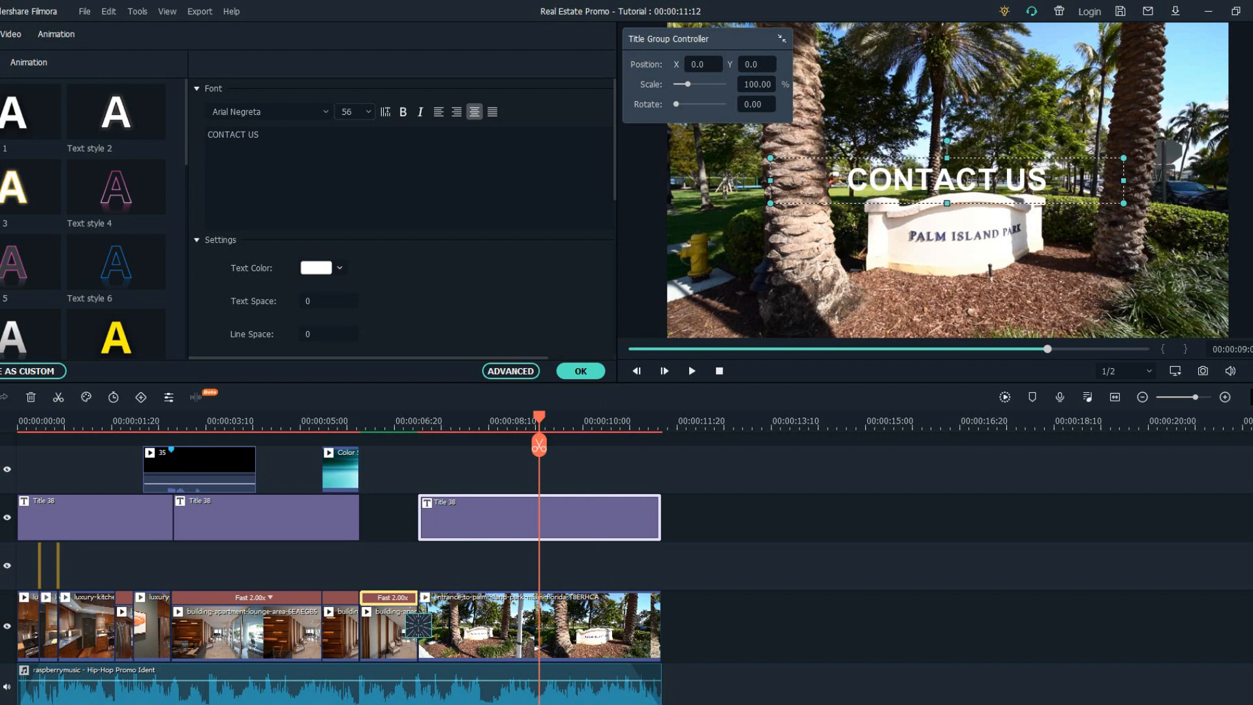
- Set the "CONTACT US" font size to 68 and centre it vertically, apply and save the project, then return the playhead to the start
{"action": "left_click", "coordinate": [346, 112]}
{"action": "key", "text": "Return"}
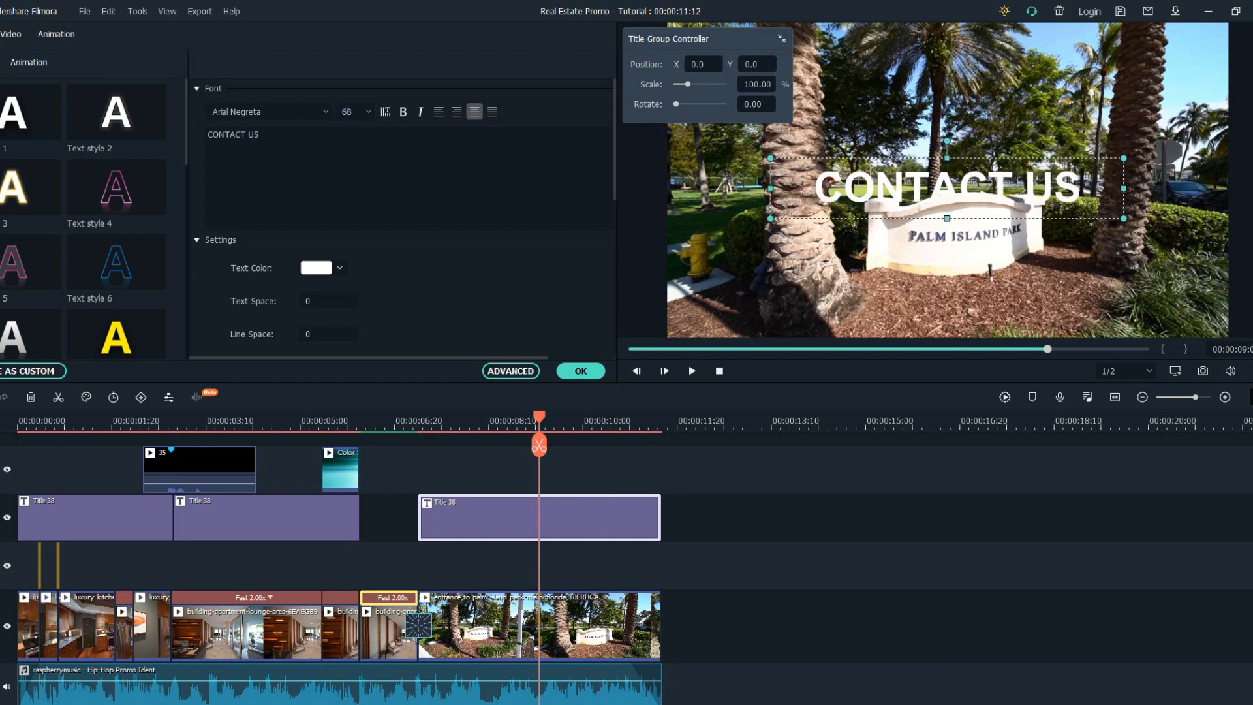
{"action": "left_click", "coordinate": [580, 371]}
{"action": "key", "text": "ctrl+s"}
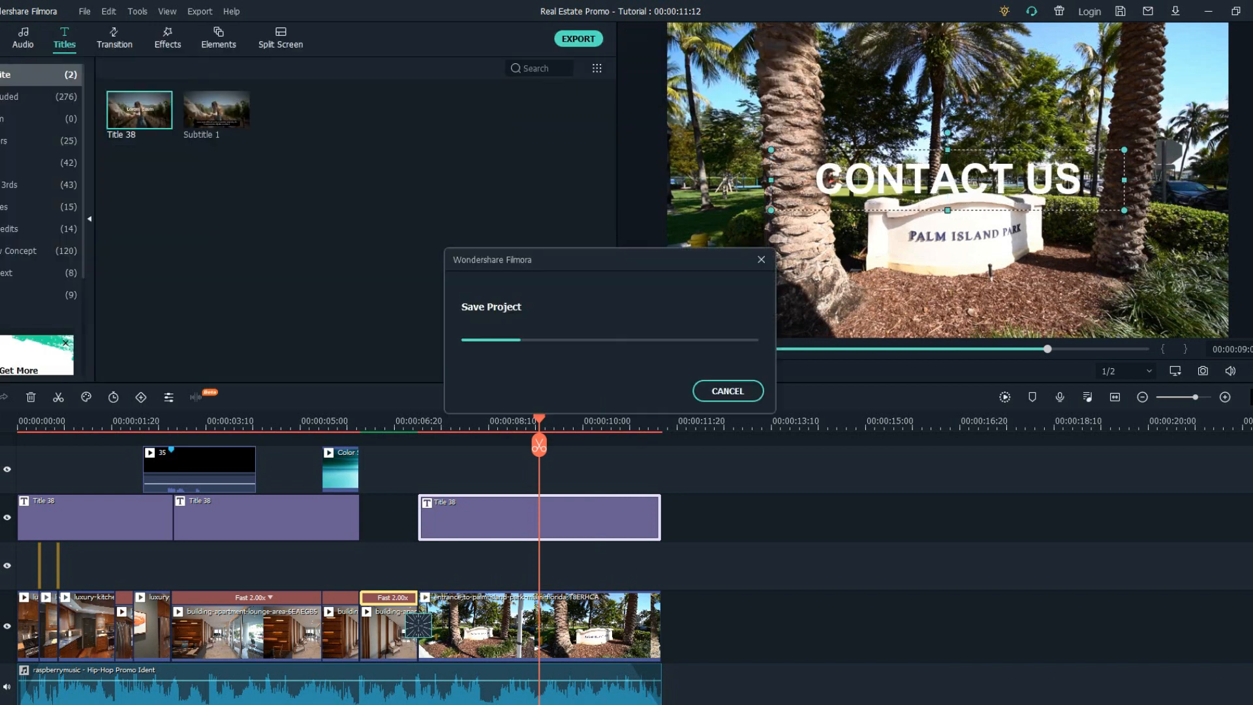
{"action": "left_click_drag", "start_coordinate": [538, 417], "coordinate": [19, 417]}
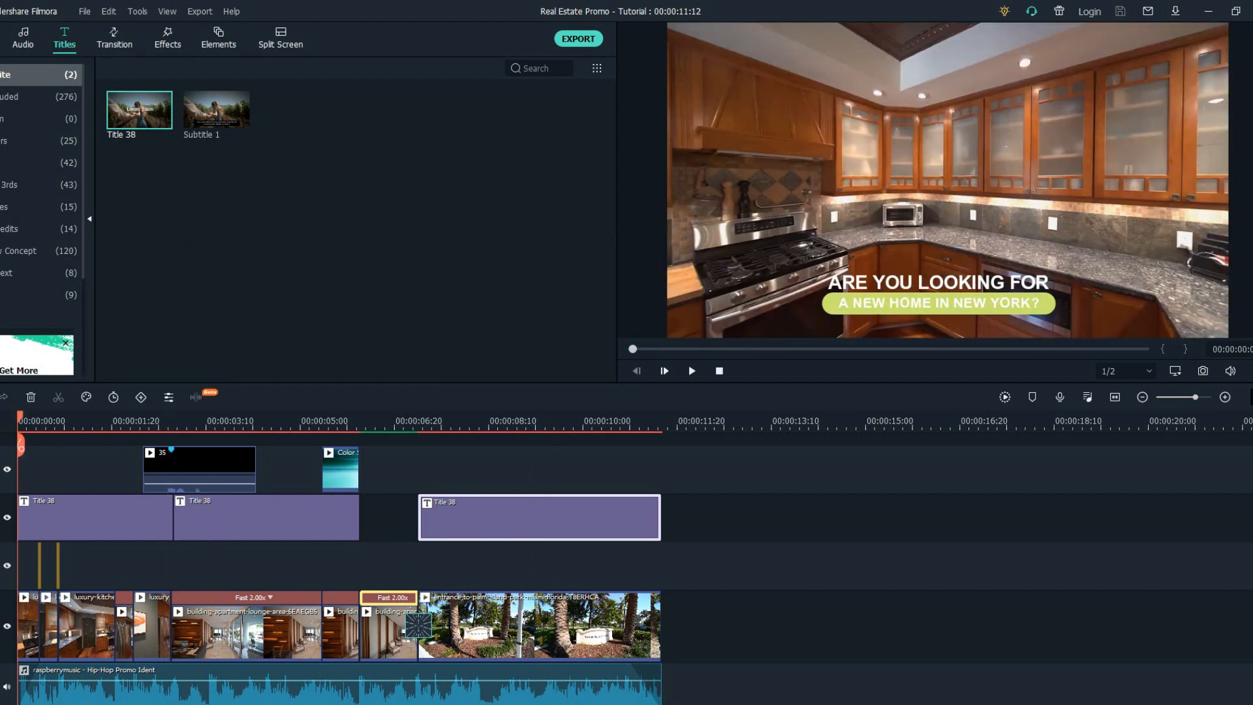